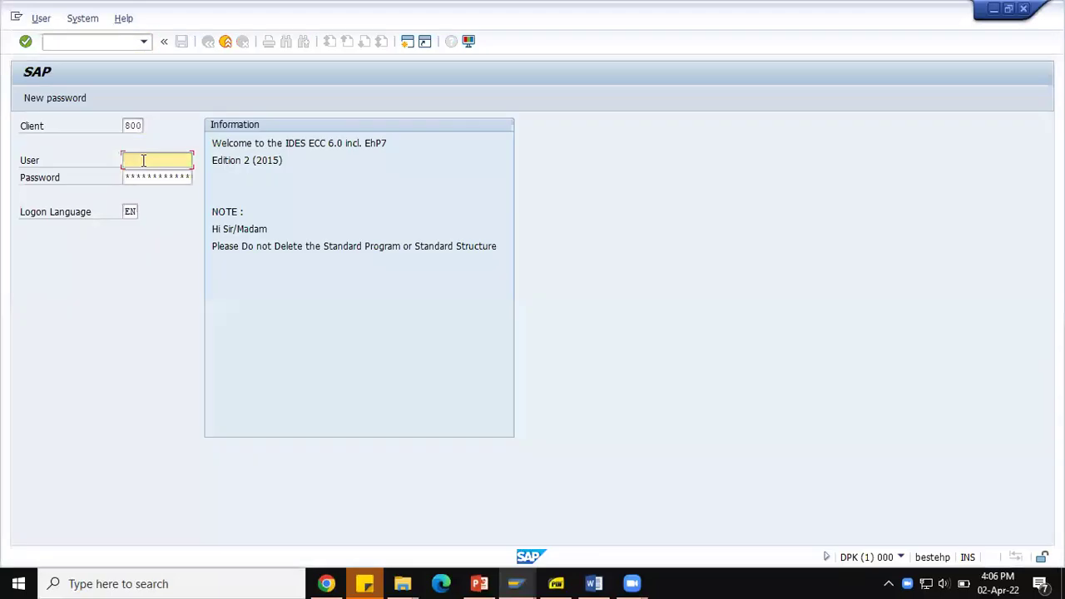
Step: Enter the user ID and account password for client 800 and log on
click(152, 176)
key(Tab)
text(********)
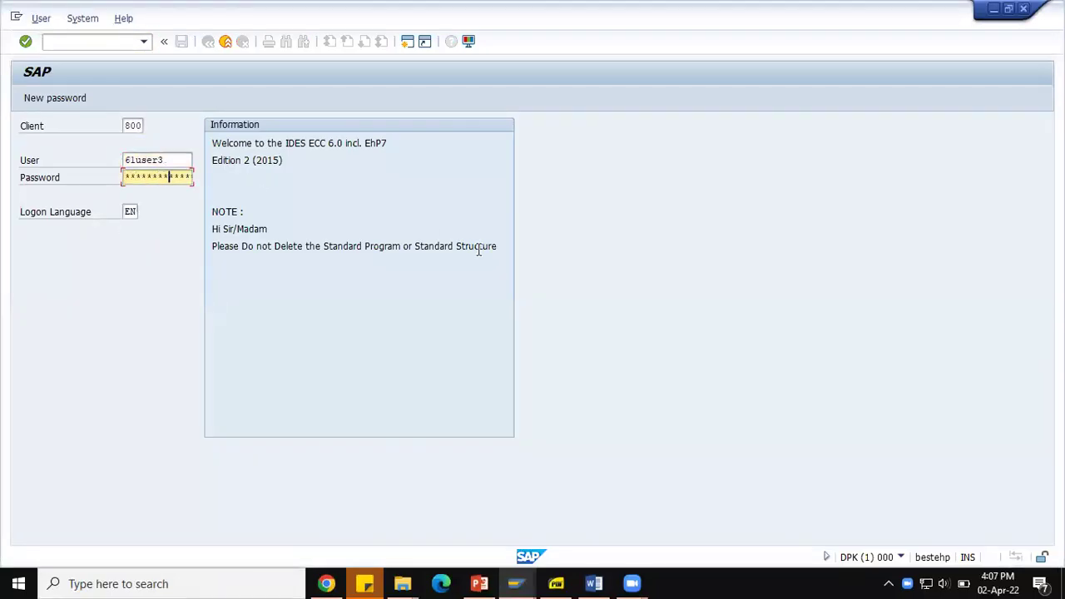
key(Return)
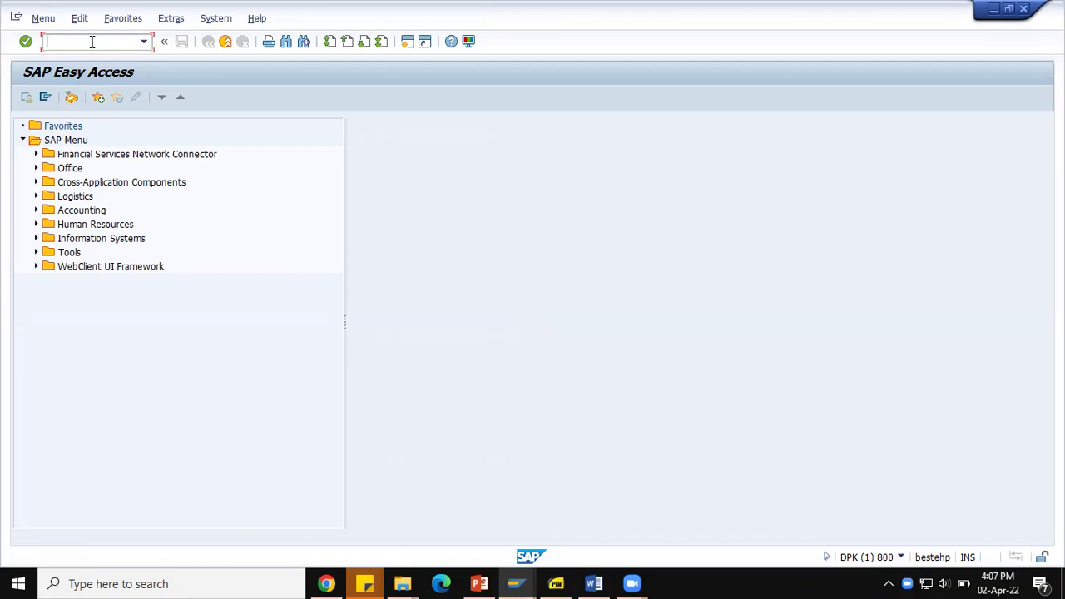
Step: Start the MM01 Create transaction for other materials in the Sales and Distribution product master data
click(37, 197)
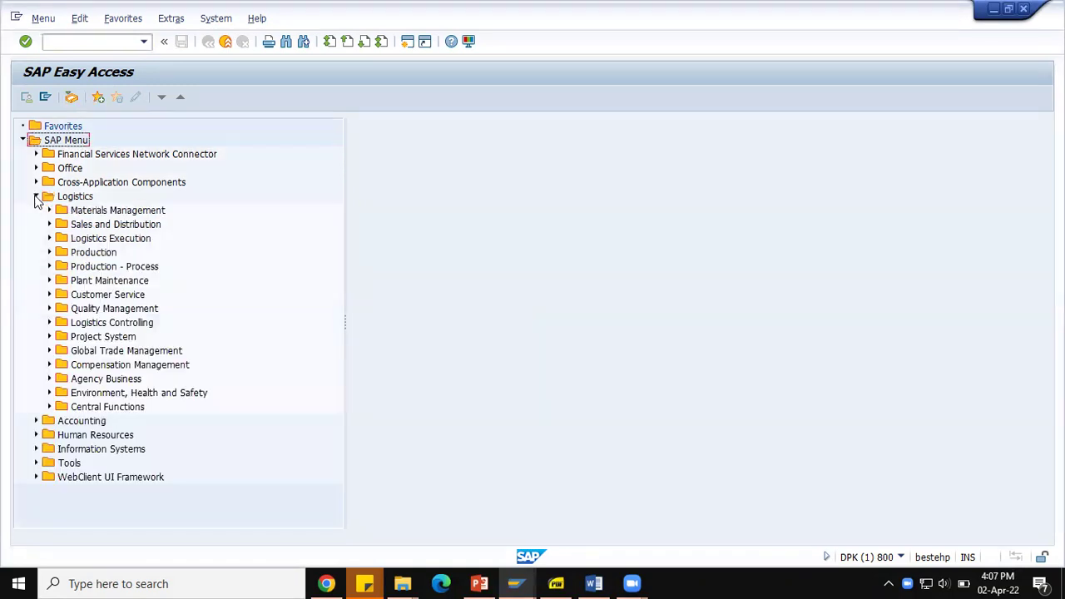
click(49, 225)
click(61, 239)
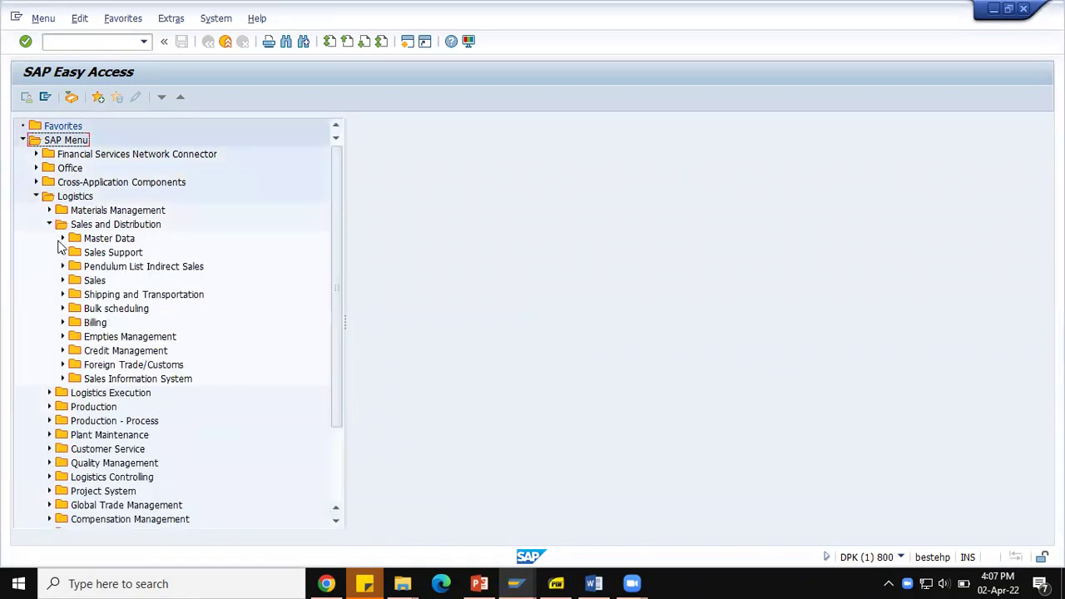
click(75, 266)
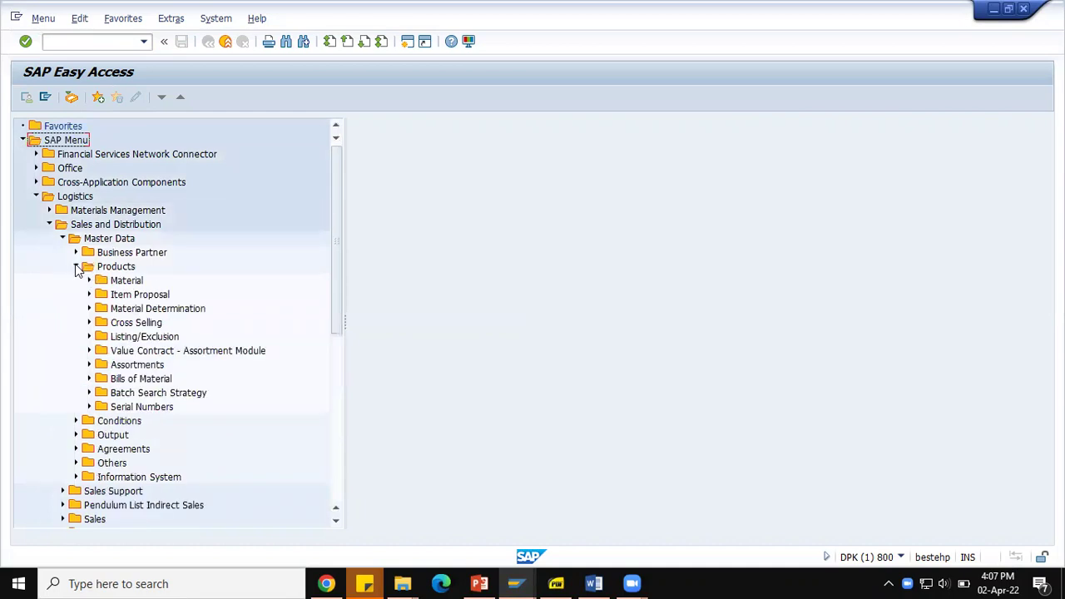
click(89, 281)
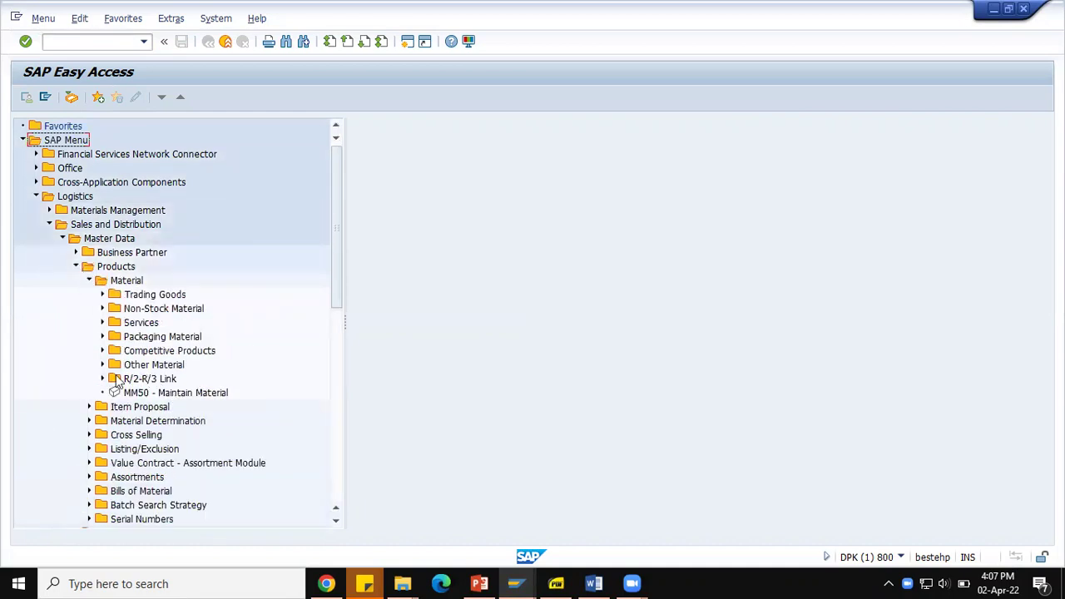
click(103, 365)
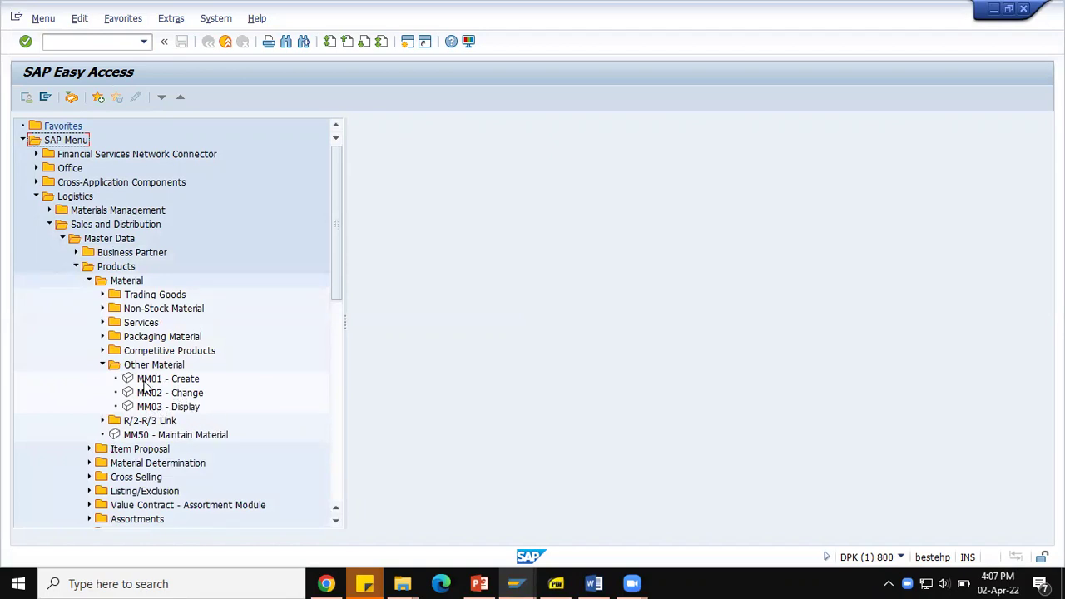
double_click(143, 381)
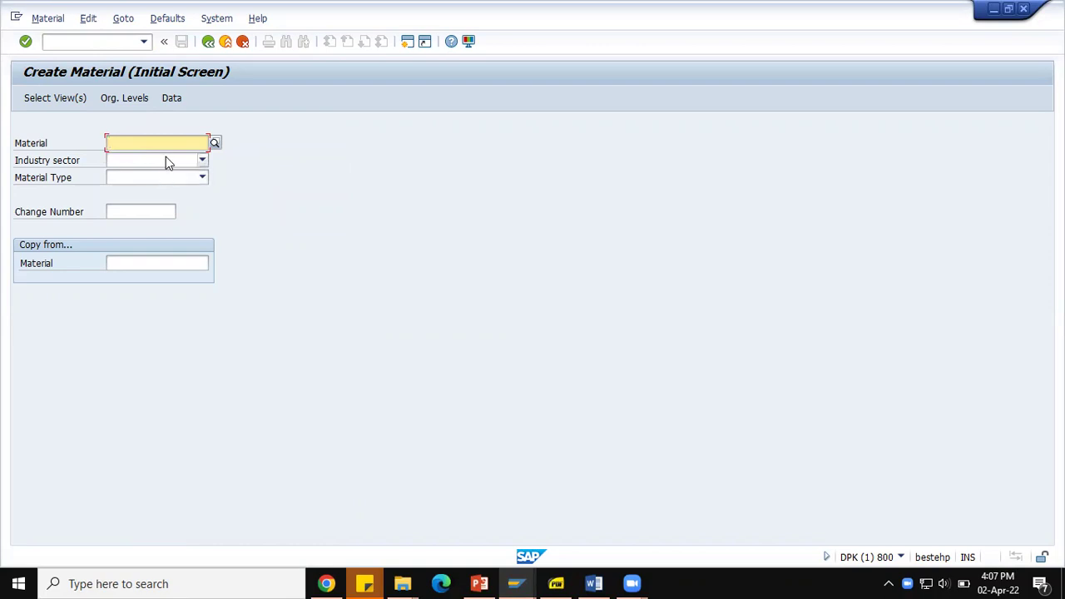
Step: Set the industry sector to 1 Retail and the material type to FERT Finished PART OF BOEING
click(202, 161)
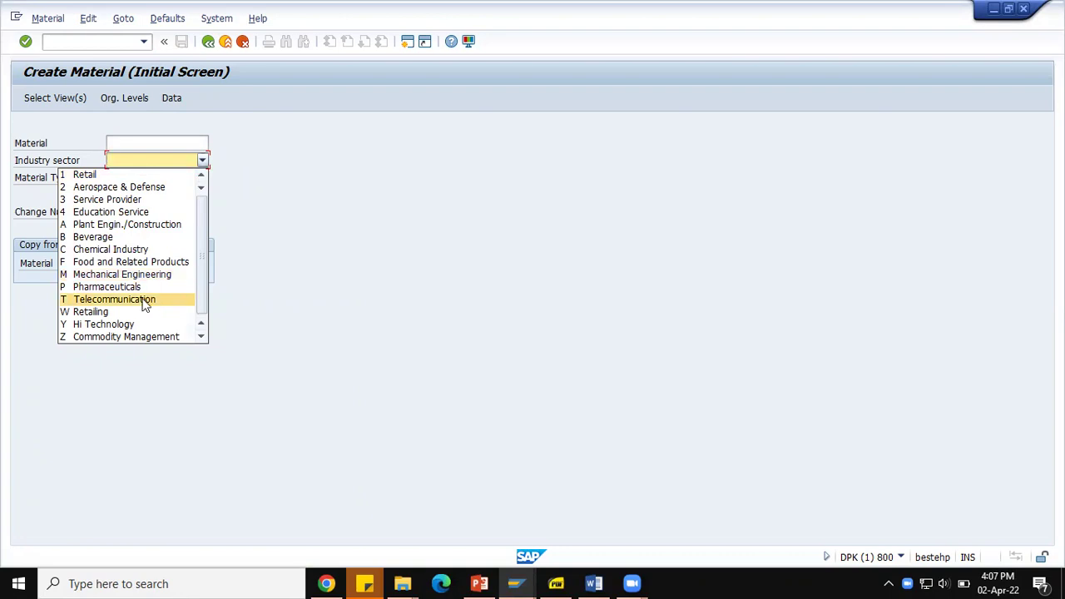
click(143, 176)
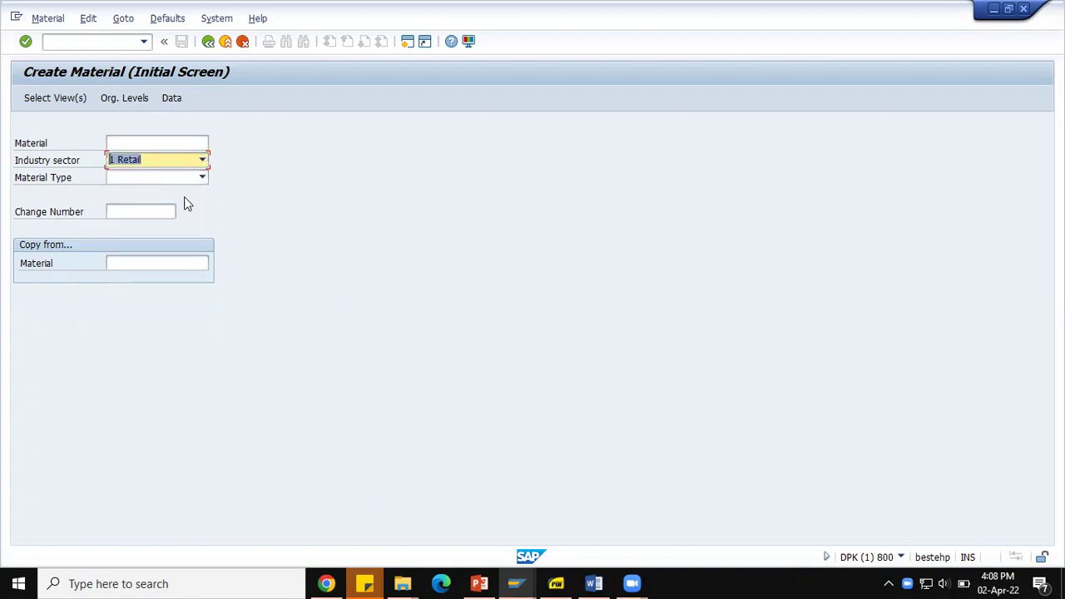
click(203, 177)
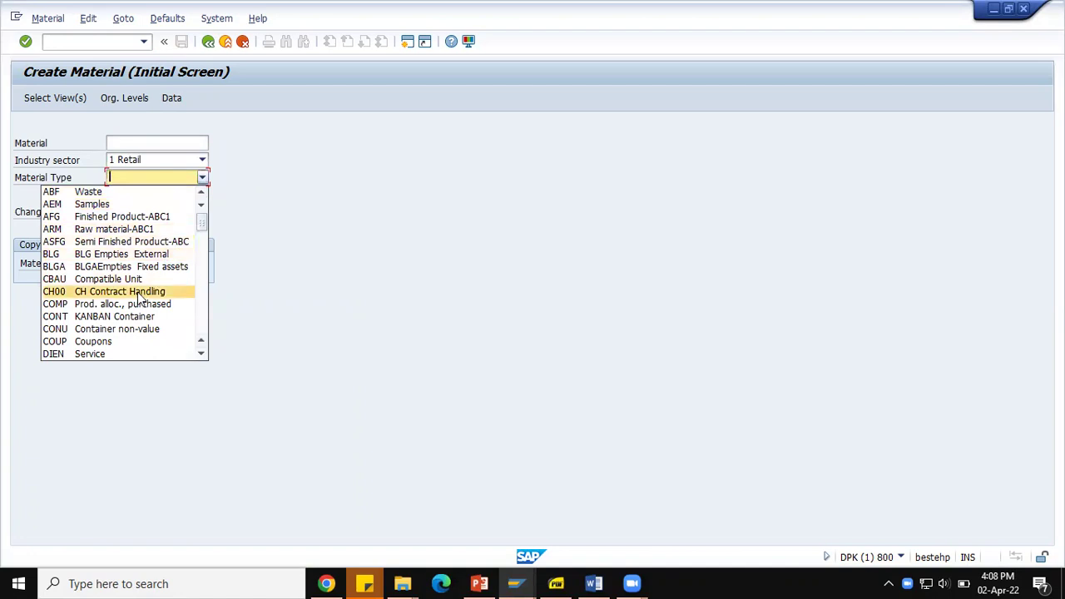
scroll(142, 300, down, 2)
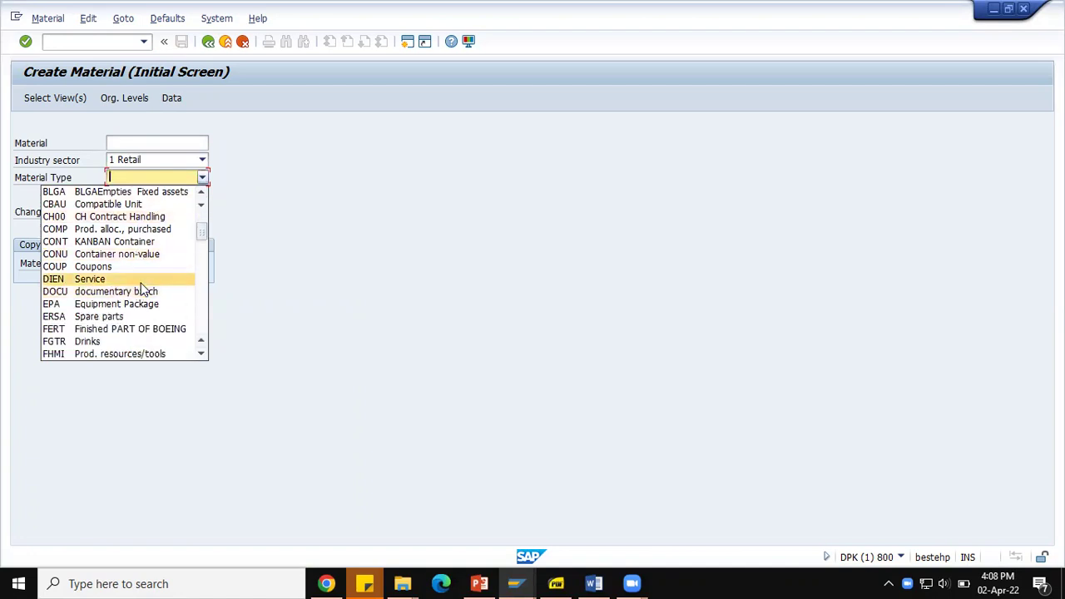
click(129, 329)
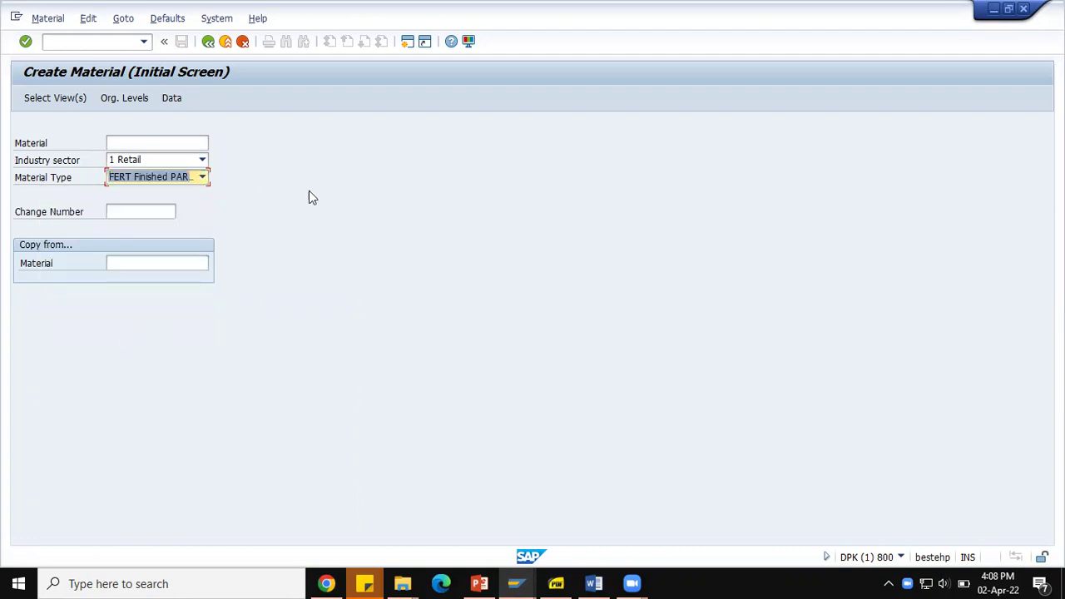
Step: Enter N6 as the material and proceed to the view selection
click(159, 142)
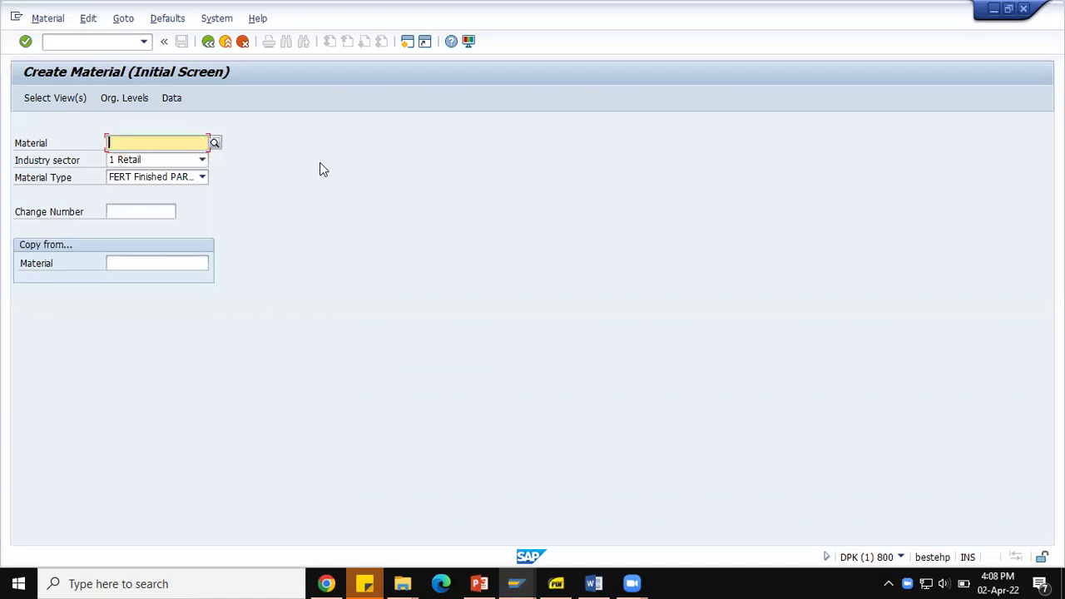
text(Ne)
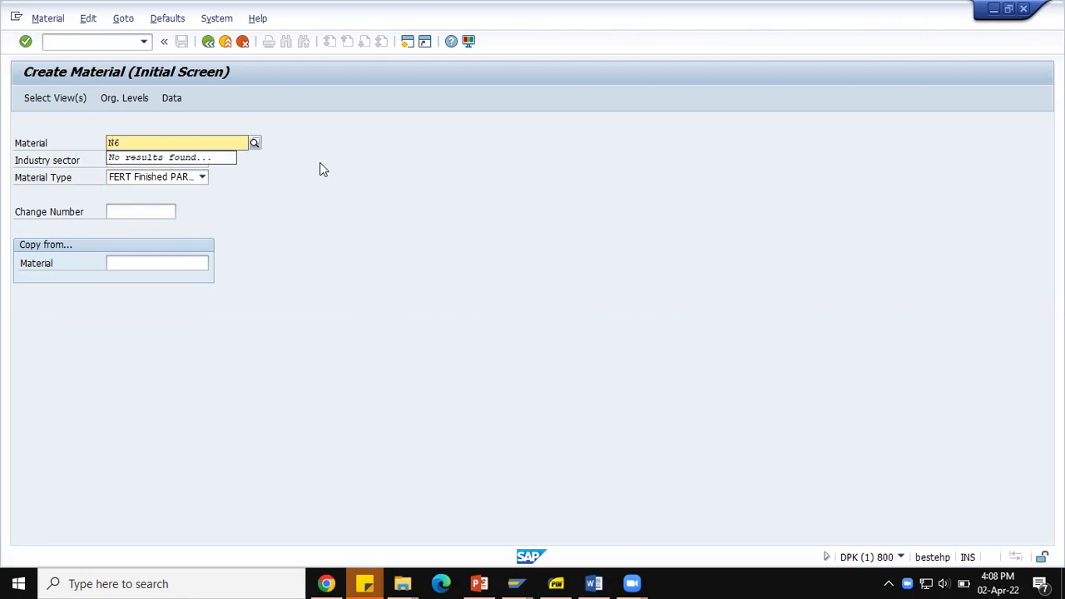
key(Tab)
key(Tab)
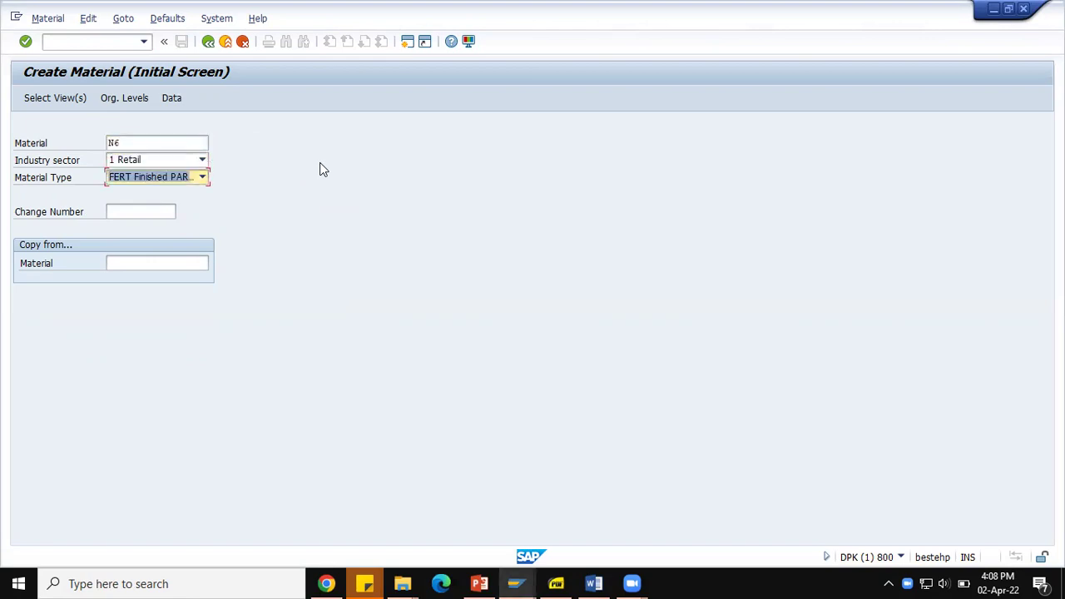
key(Tab)
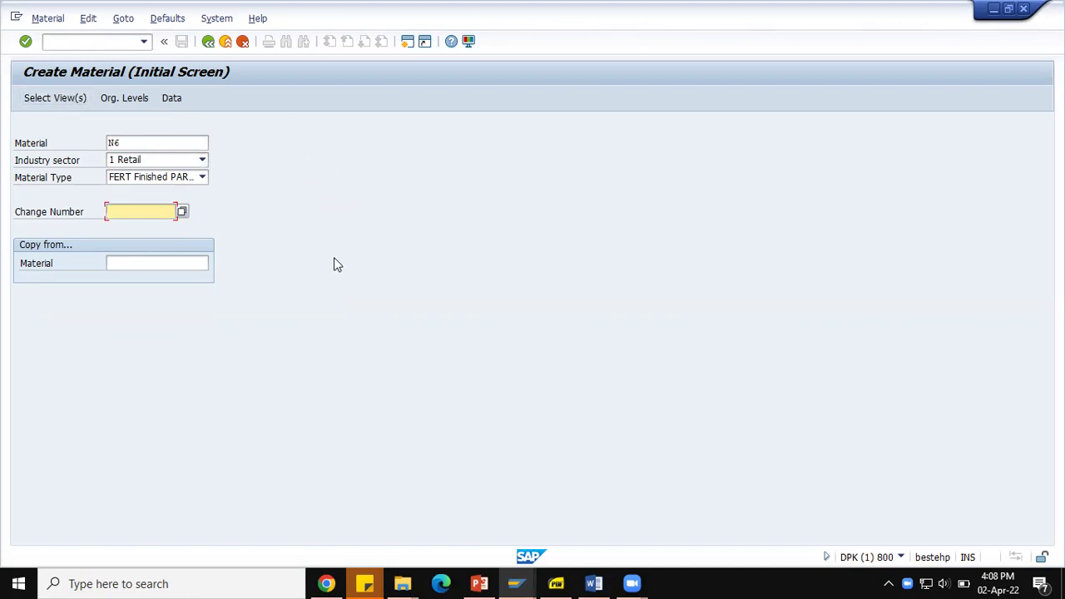
key(Return)
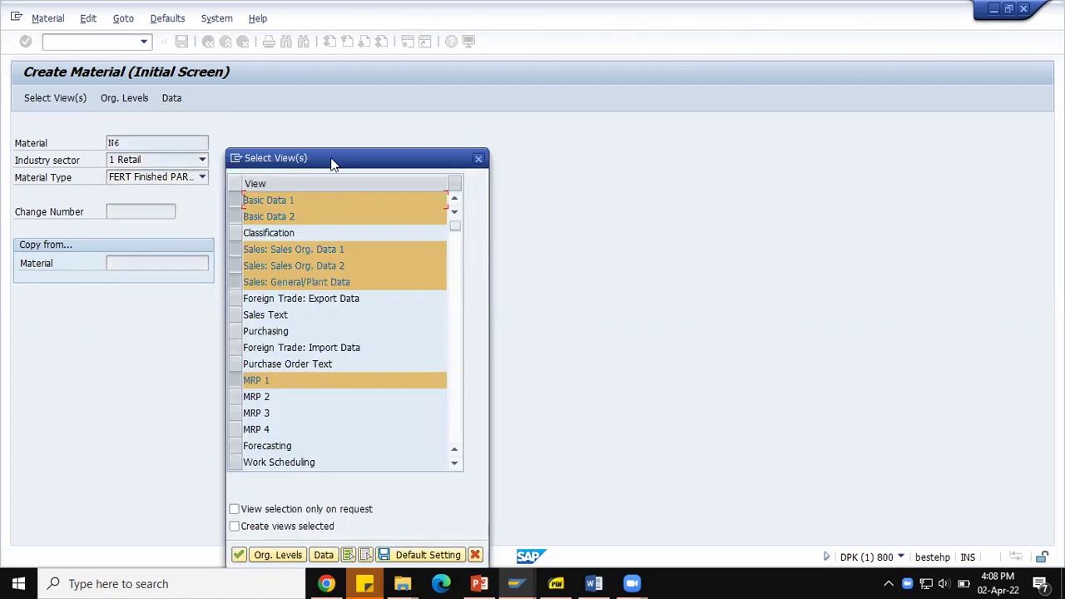
drag(337, 156, 359, 89)
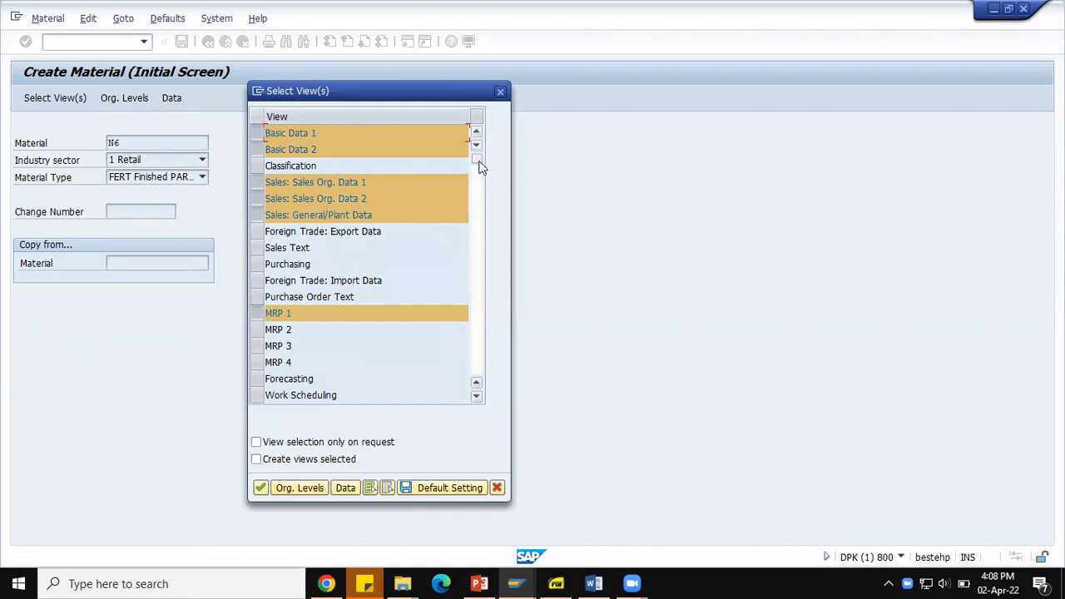
drag(475, 161, 477, 392)
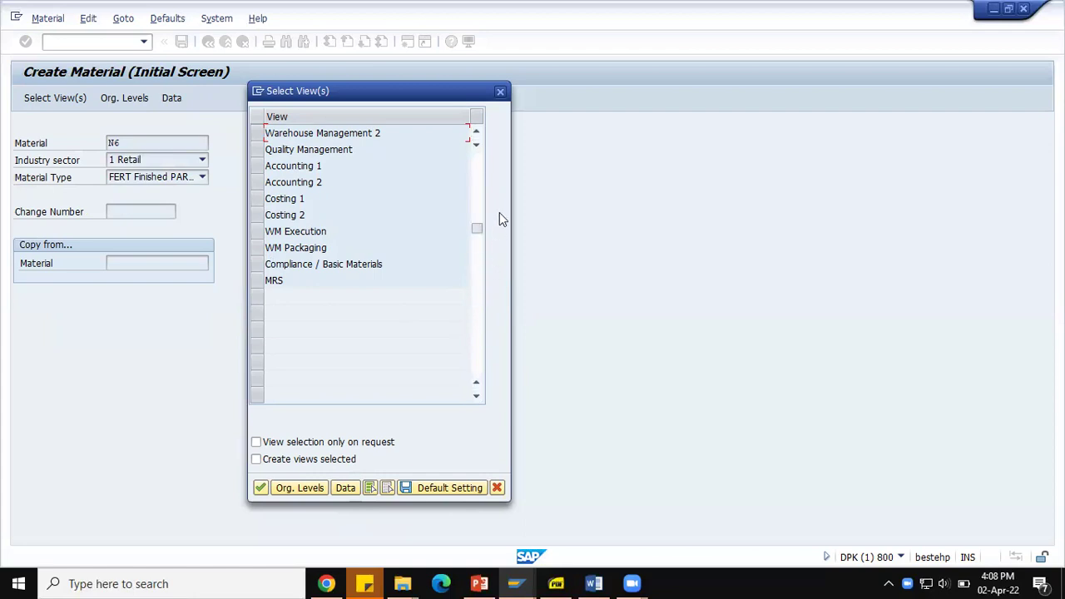
scroll(505, 161, up, 7)
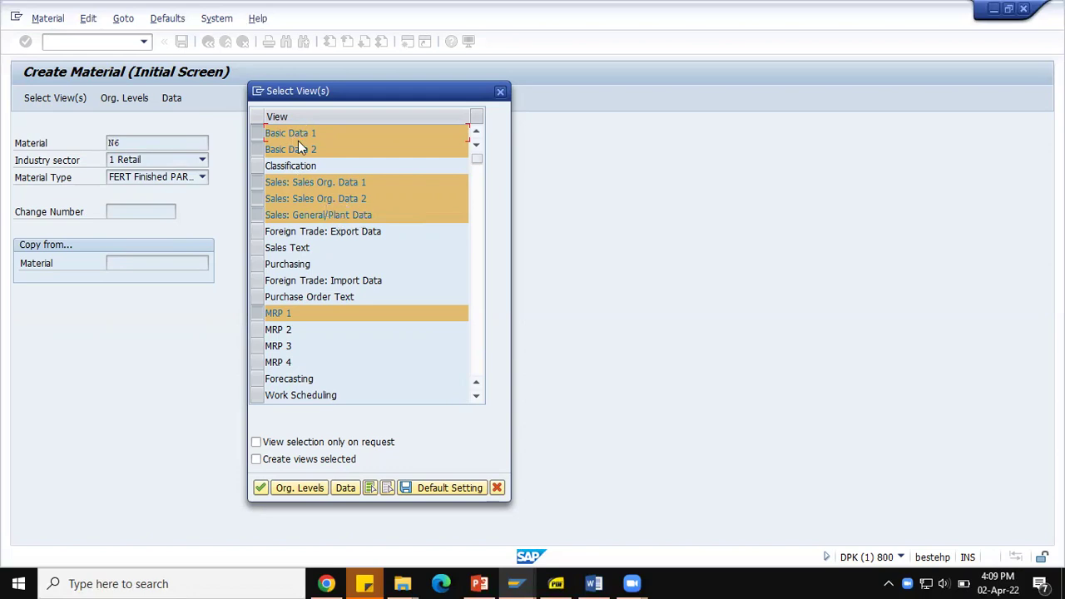
click(258, 251)
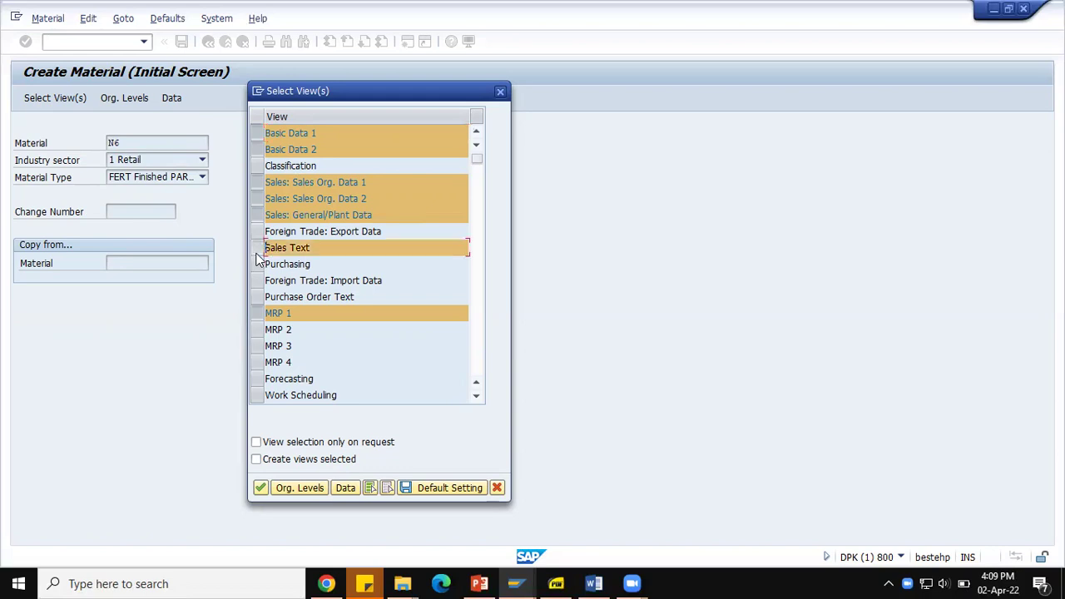
click(258, 249)
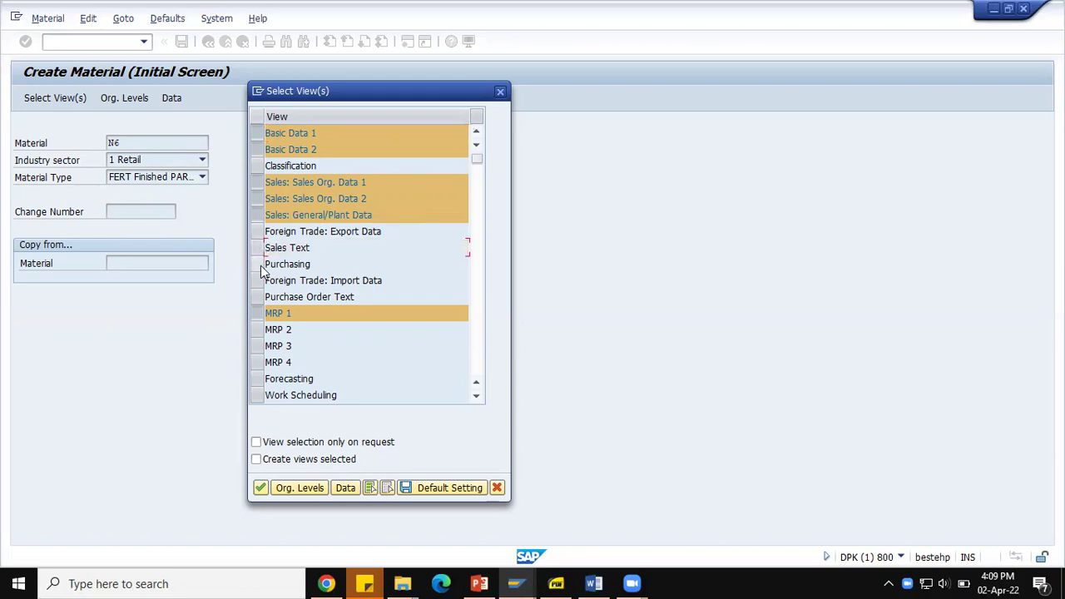
click(258, 267)
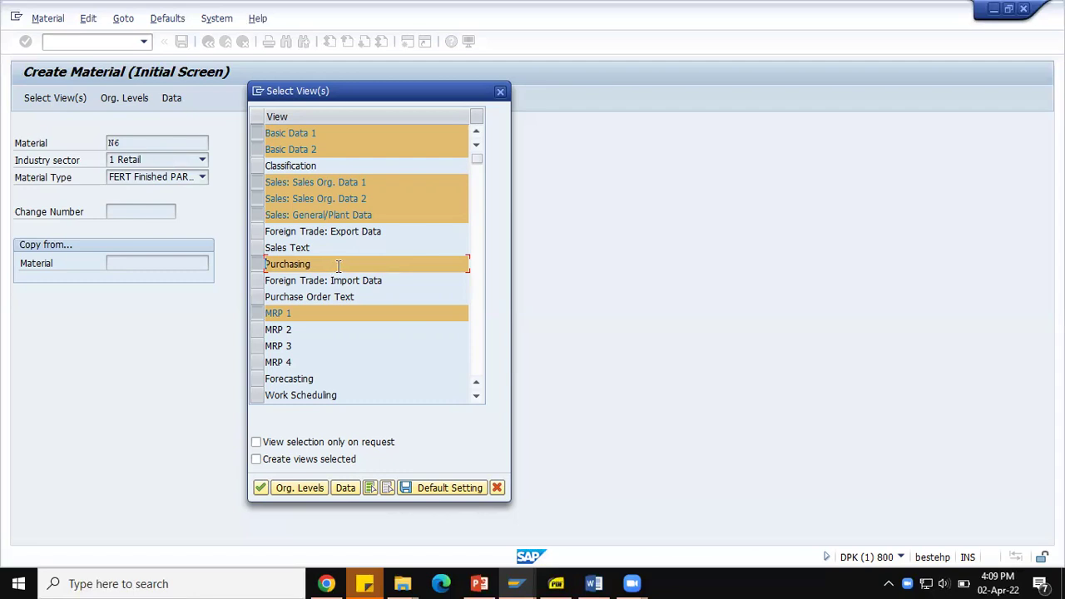
click(257, 263)
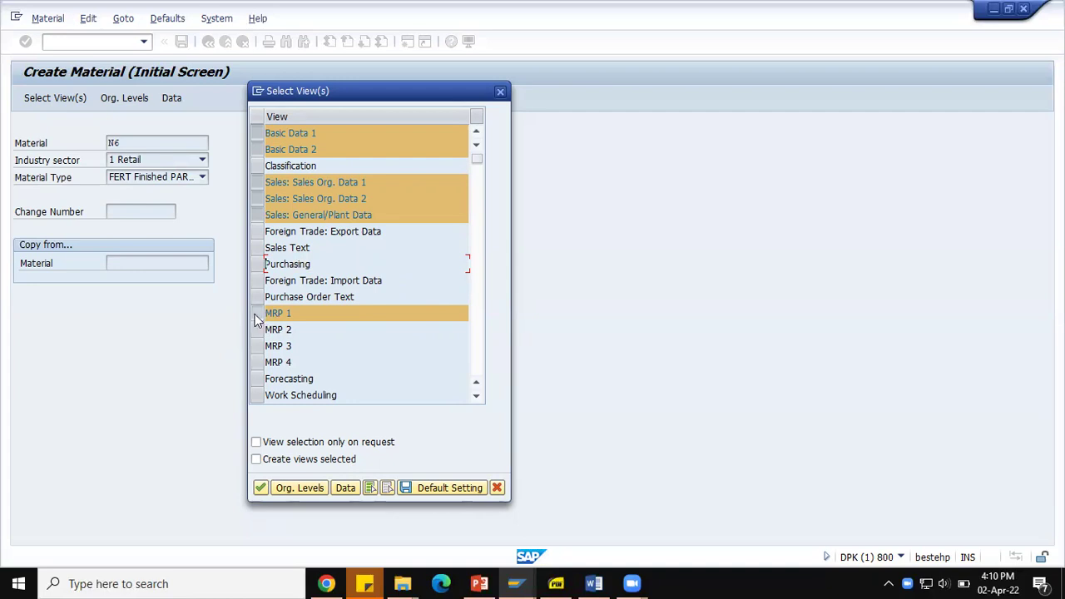
Step: Add the Accounting 1 and Accounting 2 views to the selected views and confirm the selection
click(477, 398)
click(477, 398)
click(477, 398)
click(476, 397)
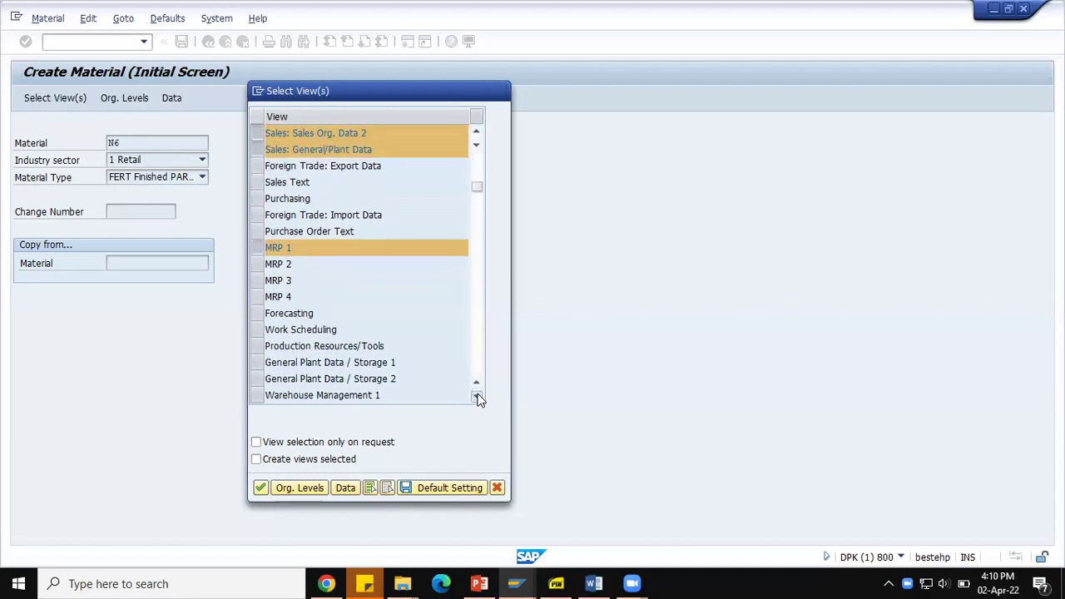
click(476, 397)
click(476, 397)
click(477, 398)
click(476, 398)
click(477, 398)
click(477, 398)
click(477, 398)
click(476, 398)
click(477, 397)
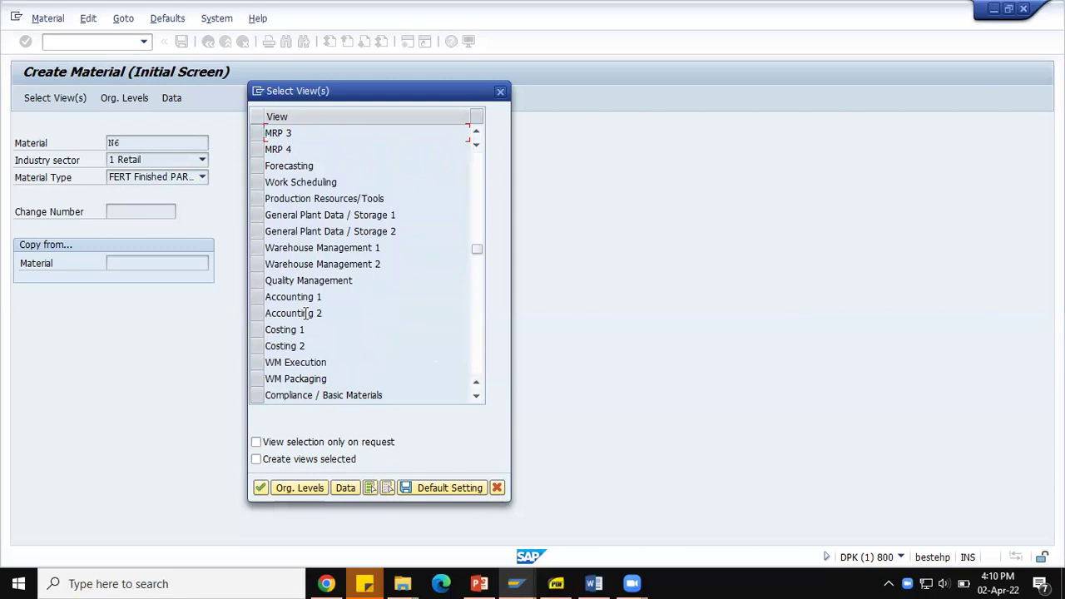
click(257, 297)
click(256, 314)
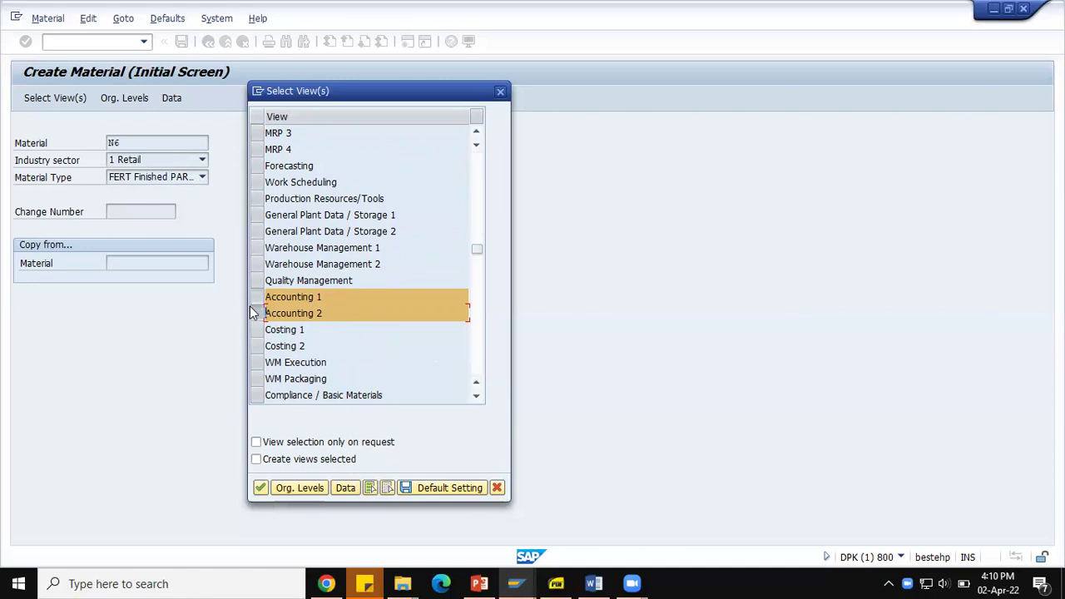
drag(477, 251, 507, 143)
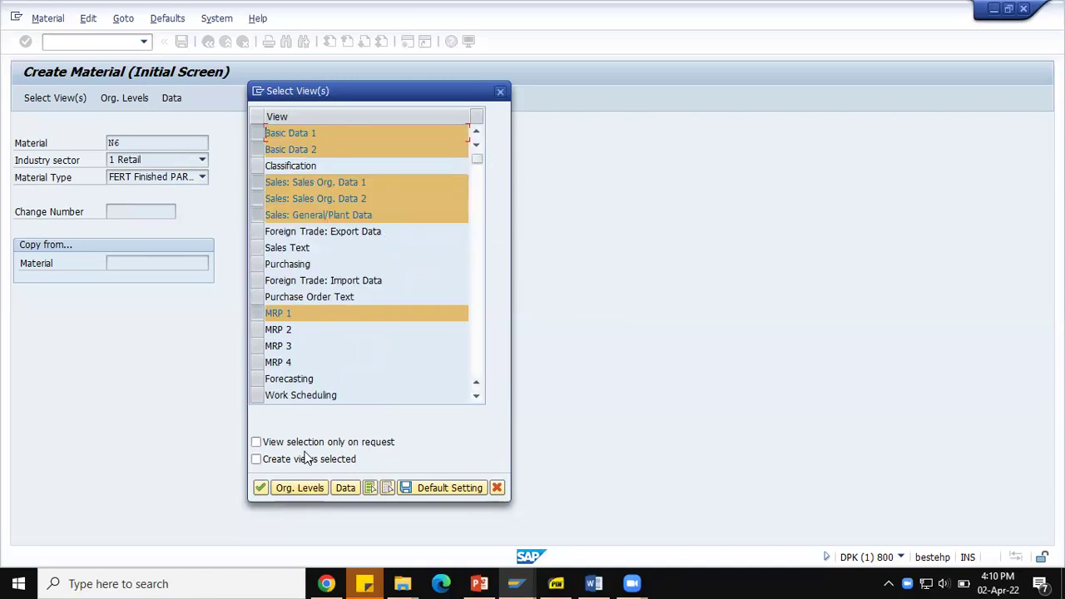
click(261, 490)
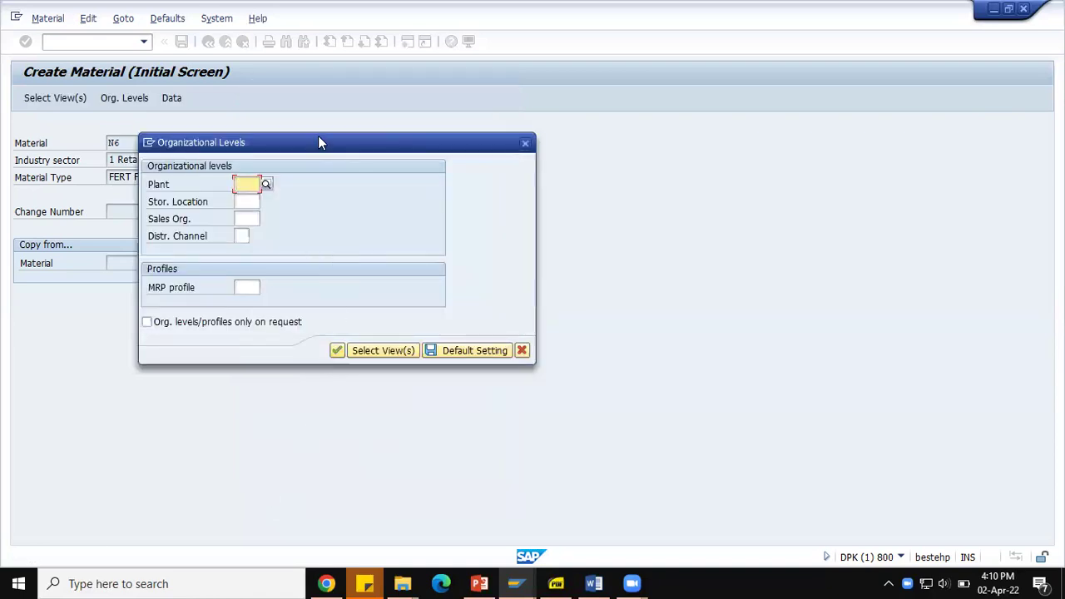
Step: Set the plant to ZNK1 and the storage location to ZNK1 in the organizational levels
drag(319, 139, 455, 125)
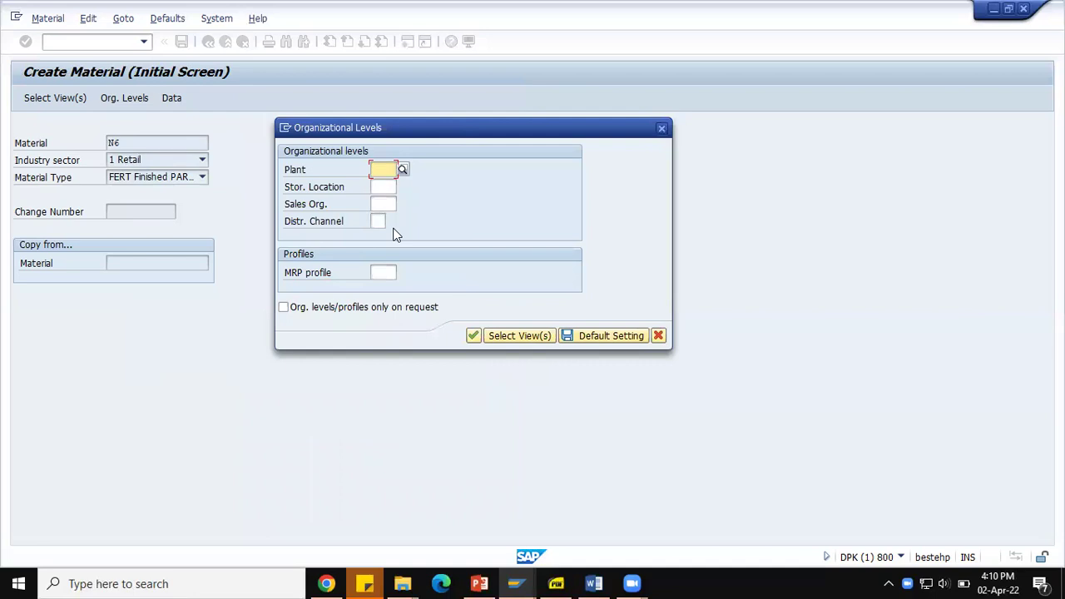
click(380, 169)
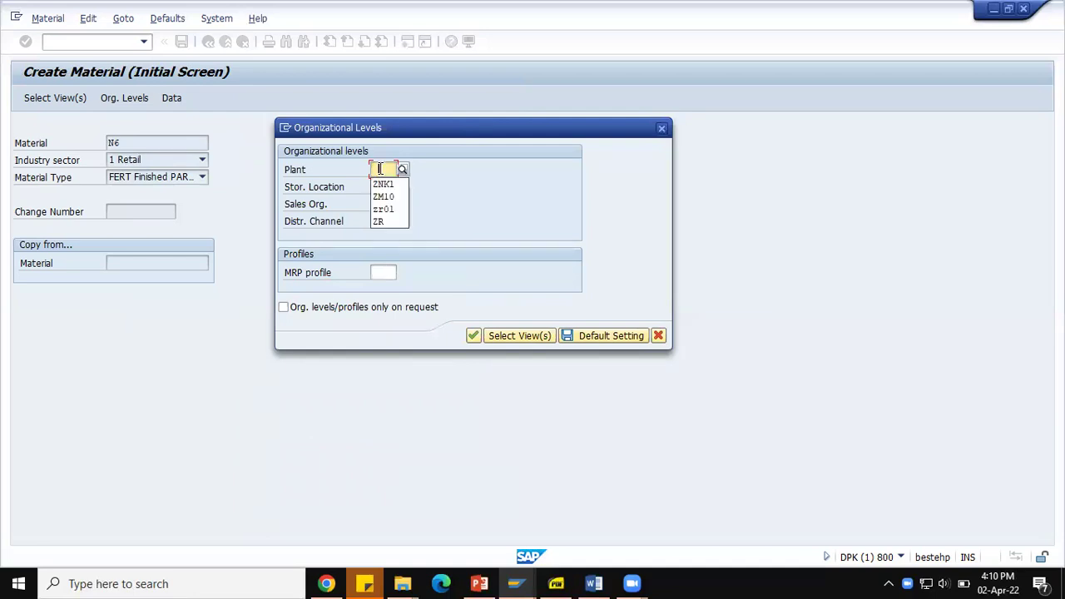
key(Down)
key(Return)
key(Tab)
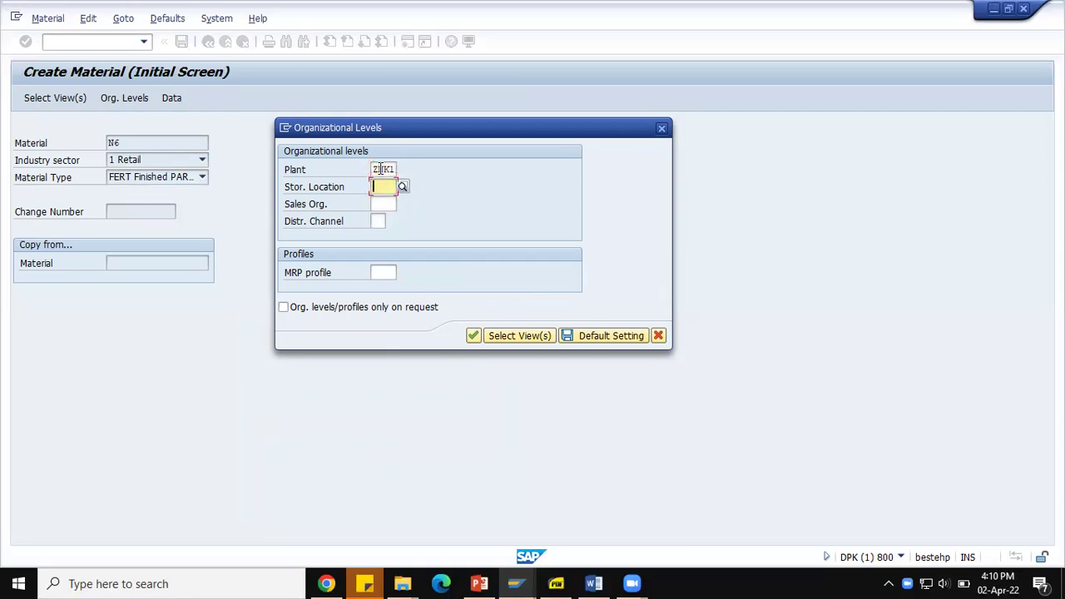
text(Z)
key(Down)
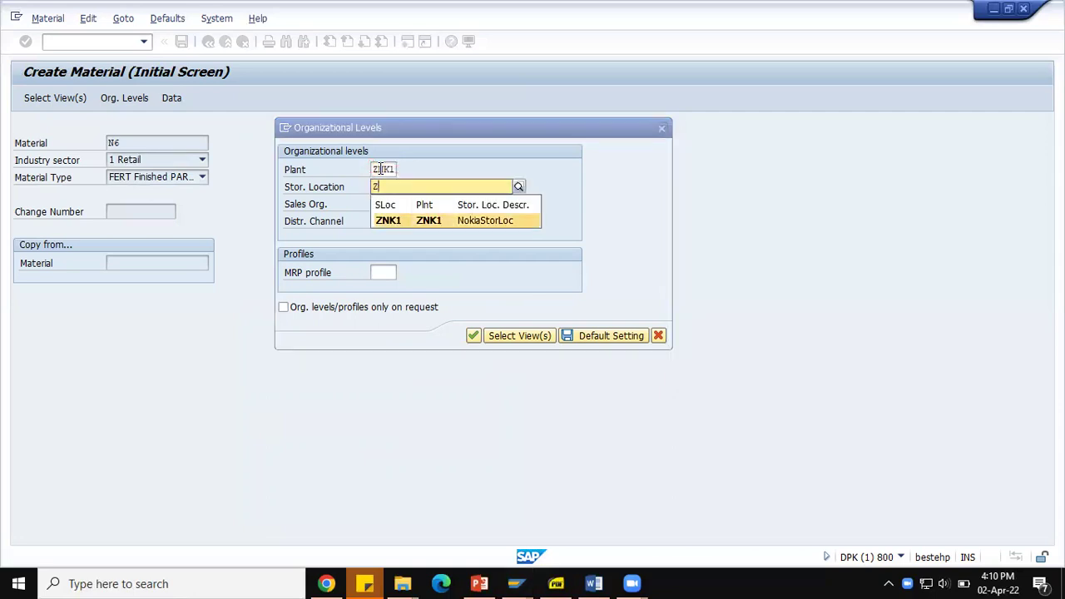
key(Return)
key(Tab)
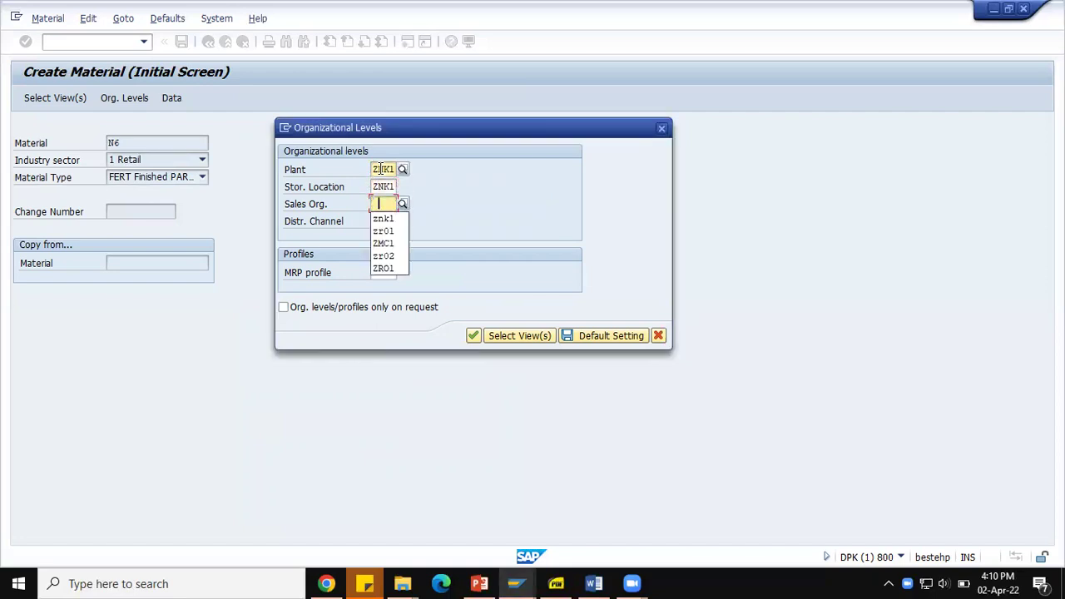
Step: Set the sales organization to znk1 and the distribution channel to ZK, and confirm the organizational levels
key(Down)
key(Return)
key(Tab)
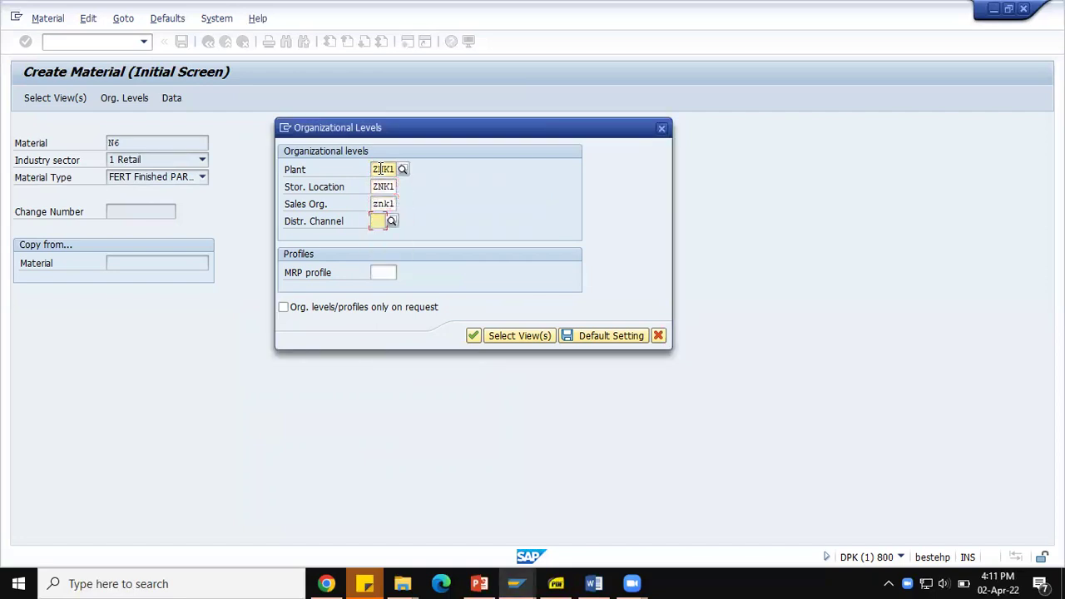
text(ZK)
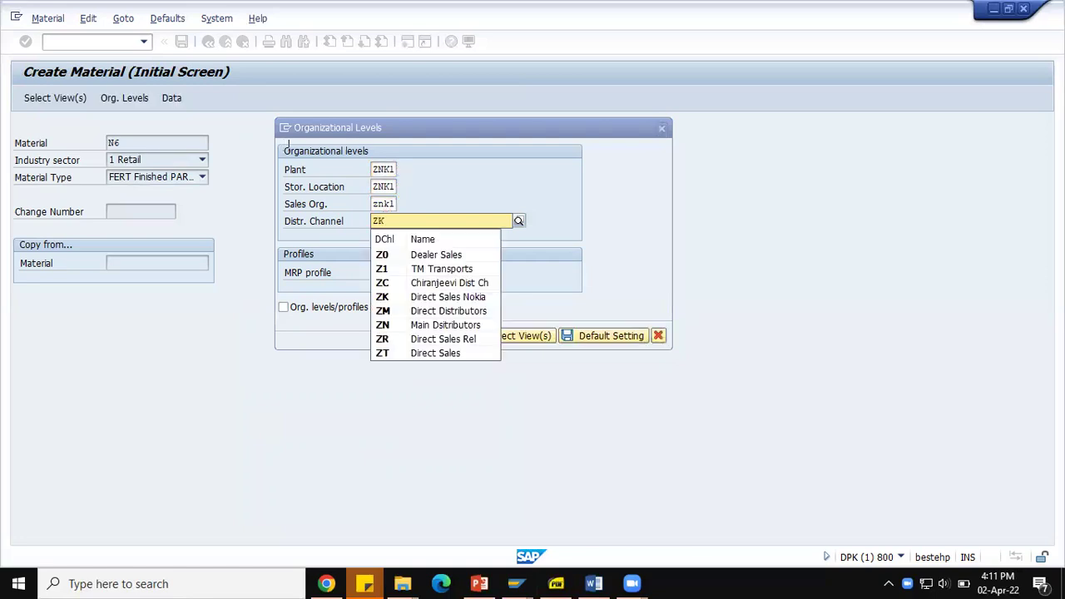
key(Return)
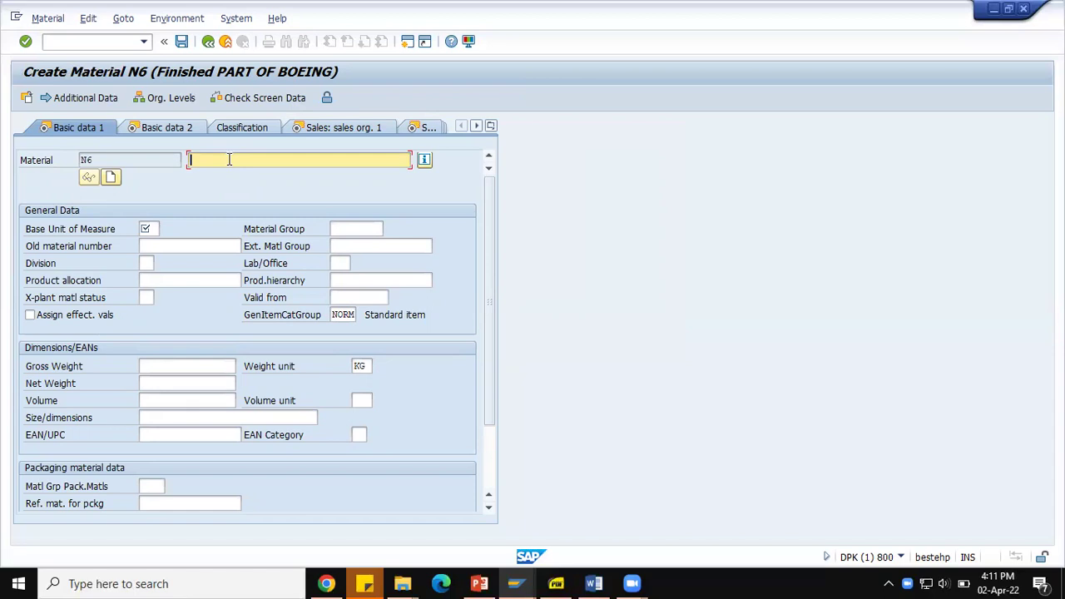
Step: Enter 4GB RAM 128GB ROM 5G as the description of material N6
text(4)
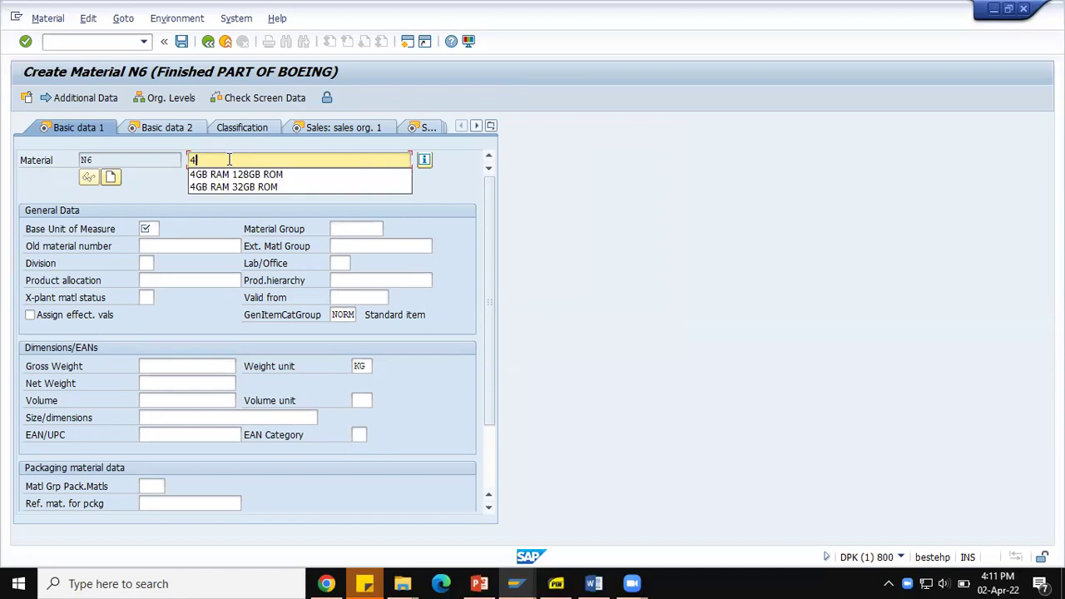
click(283, 175)
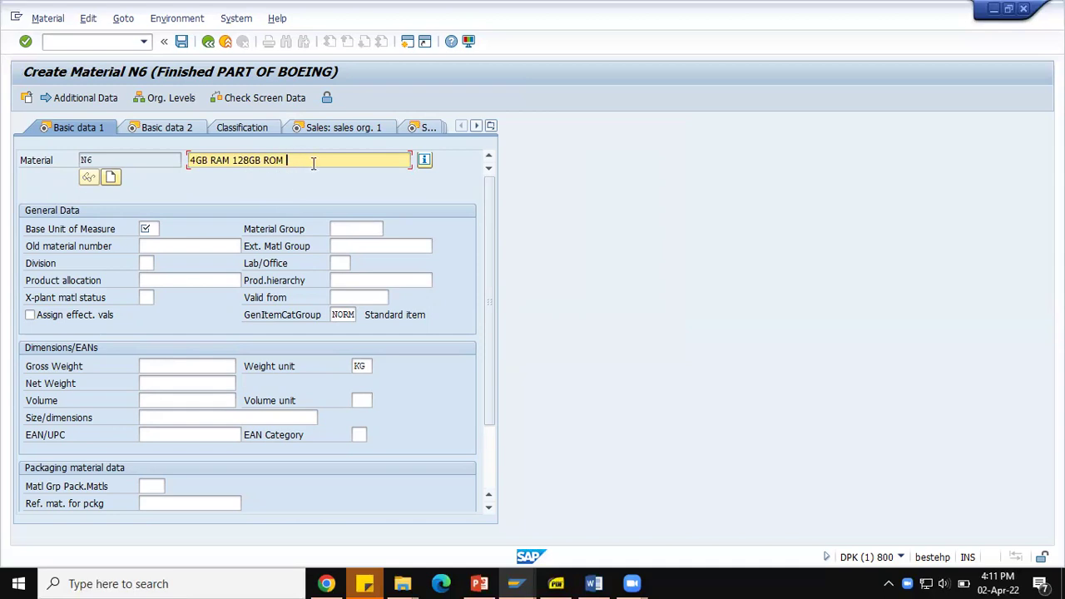
text(%G)
key(BackSpace)
key(BackSpace)
text(5G)
Step: Set the base unit of measure to EA and review the information on the material
click(425, 160)
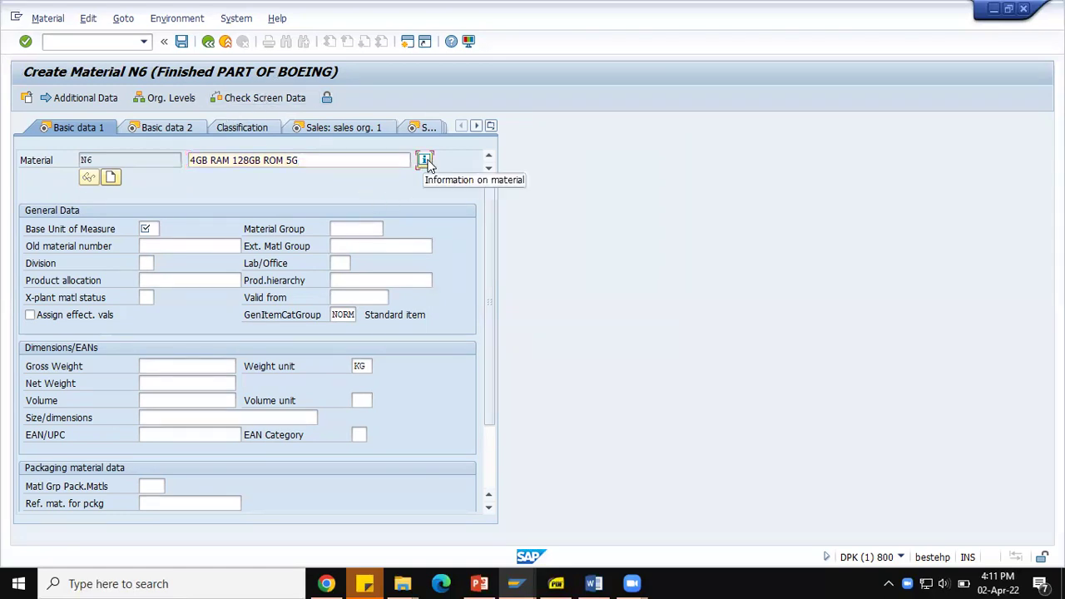
text(e)
click(147, 244)
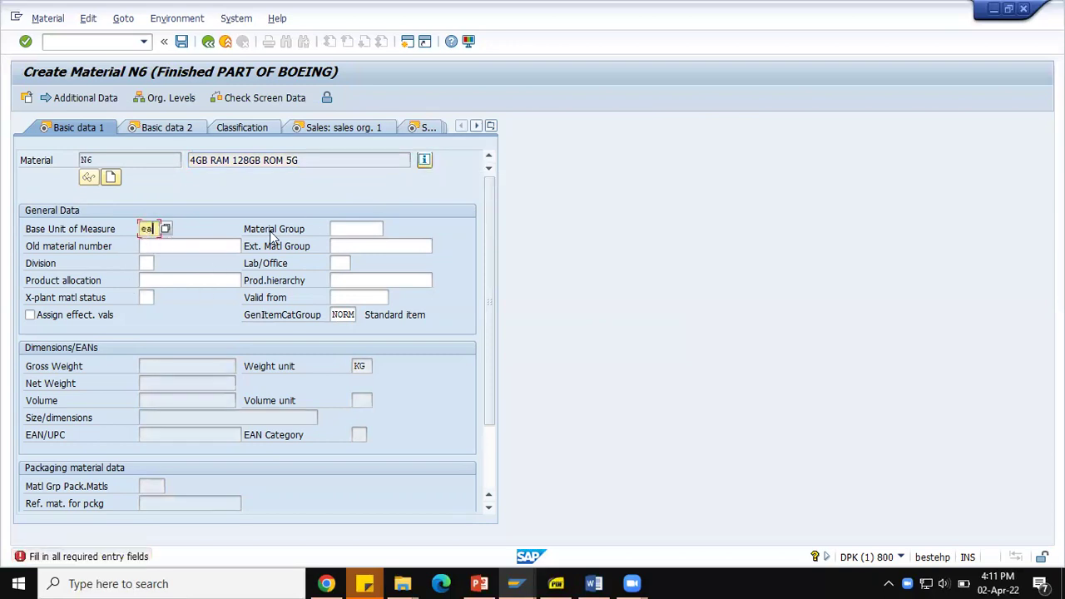
click(426, 160)
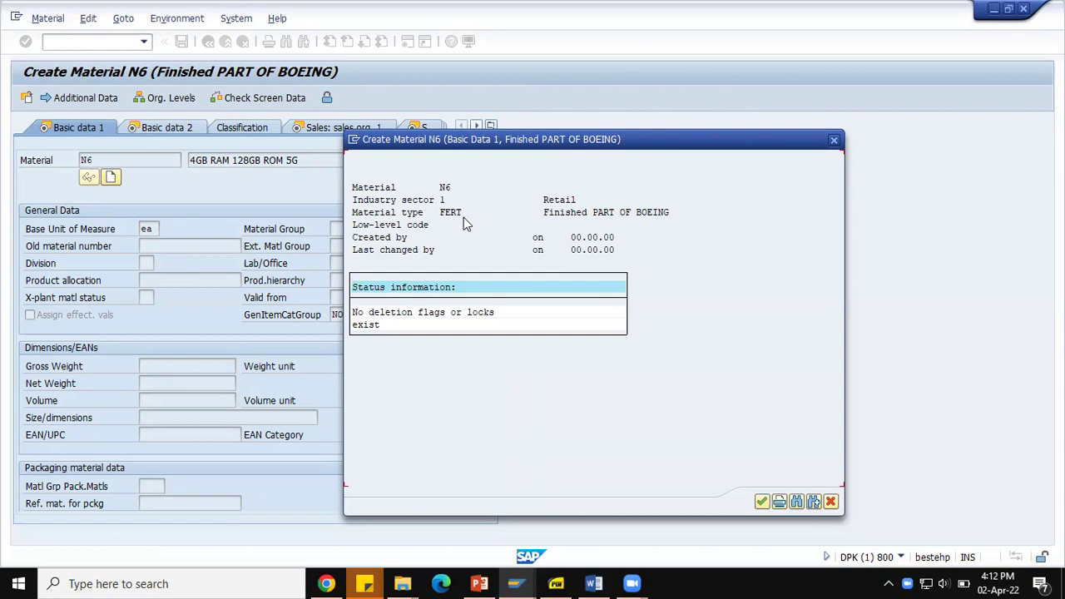
click(833, 140)
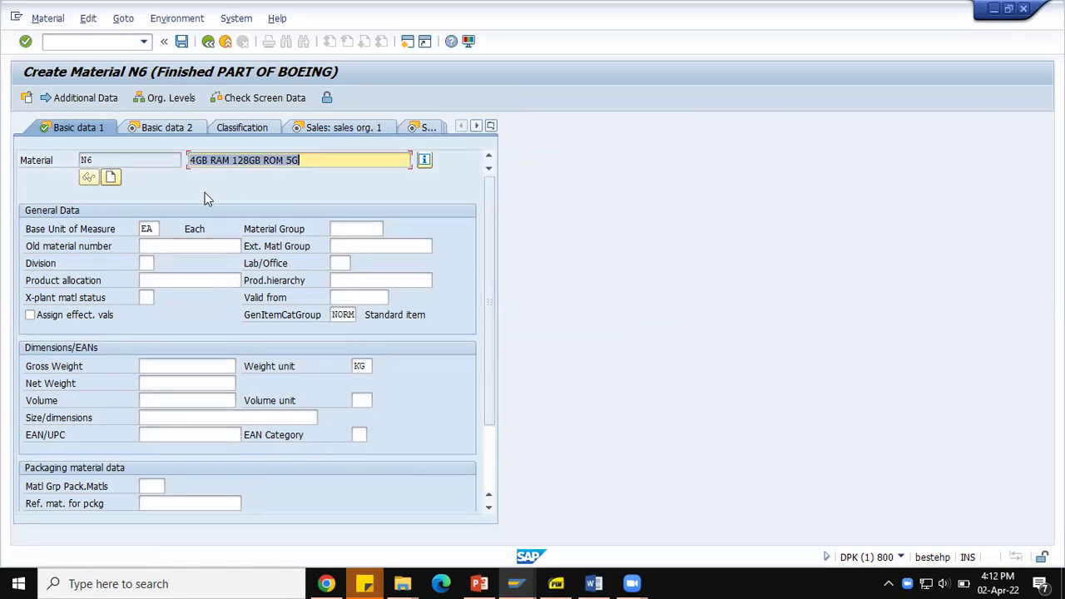
click(314, 159)
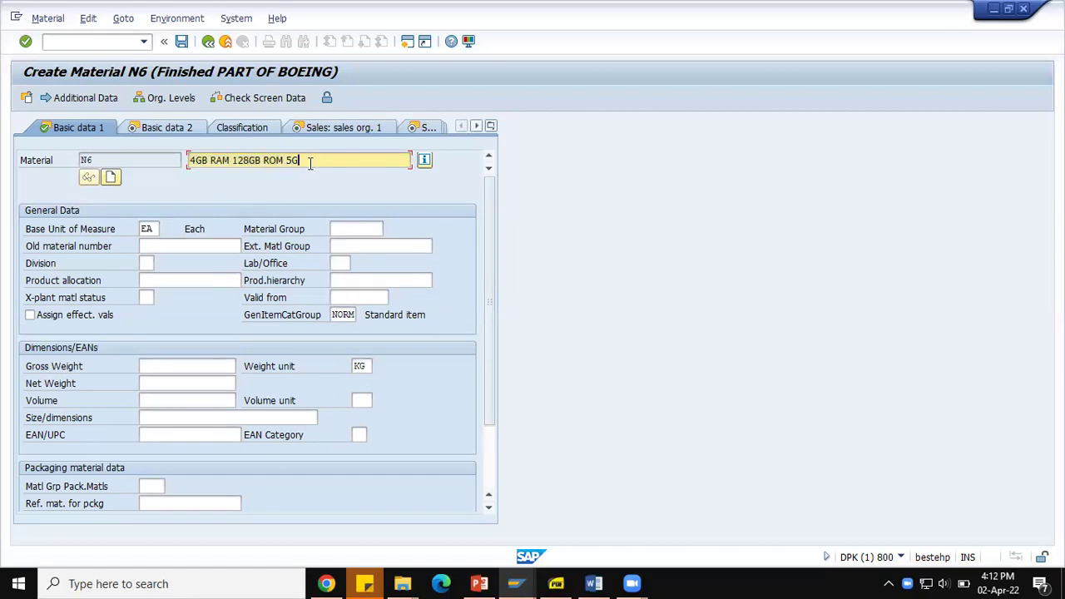
click(154, 227)
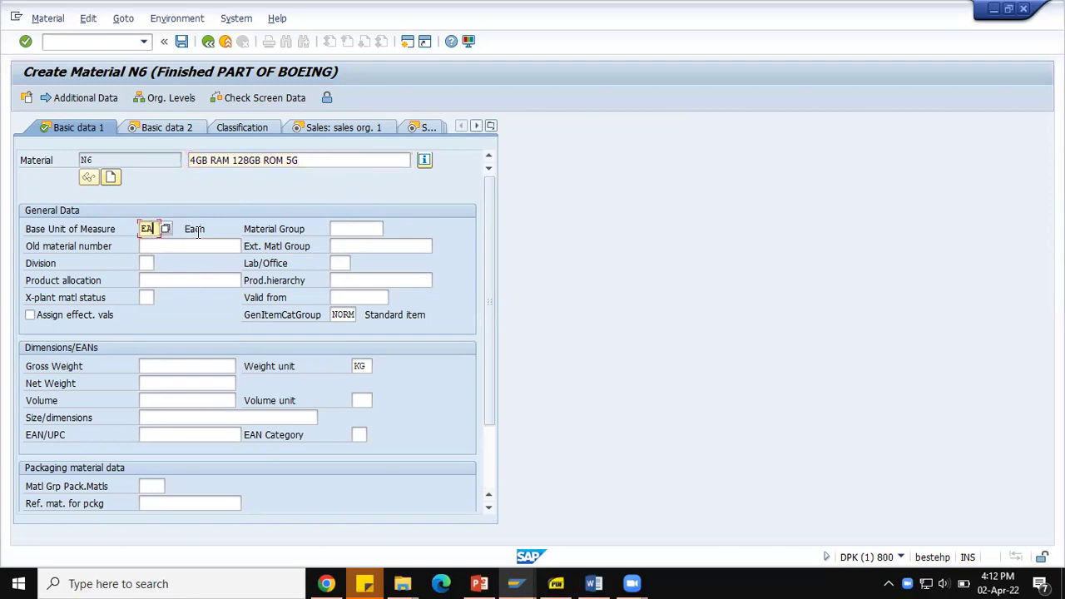
Step: Set the material group to 00103 Electronics and the division to ZK SmartPhonesNokia from their value lists
click(363, 228)
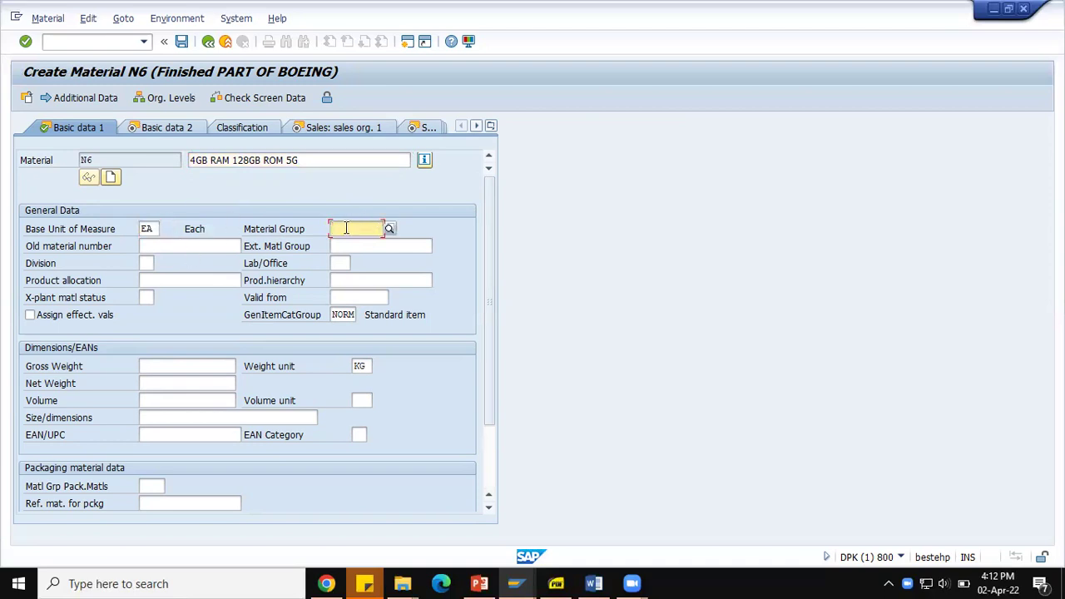
click(389, 228)
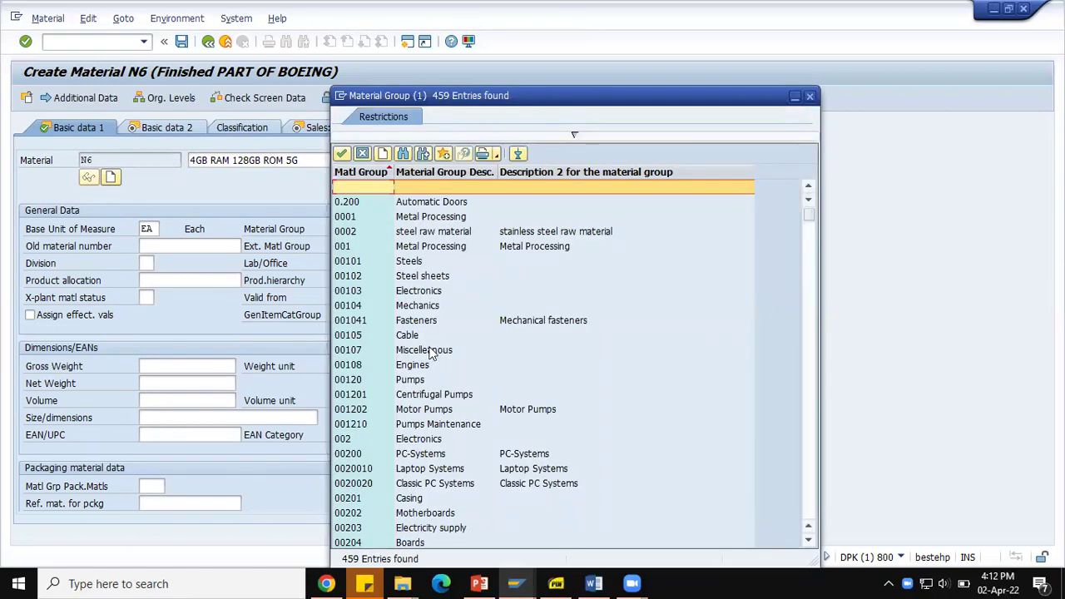
double_click(405, 293)
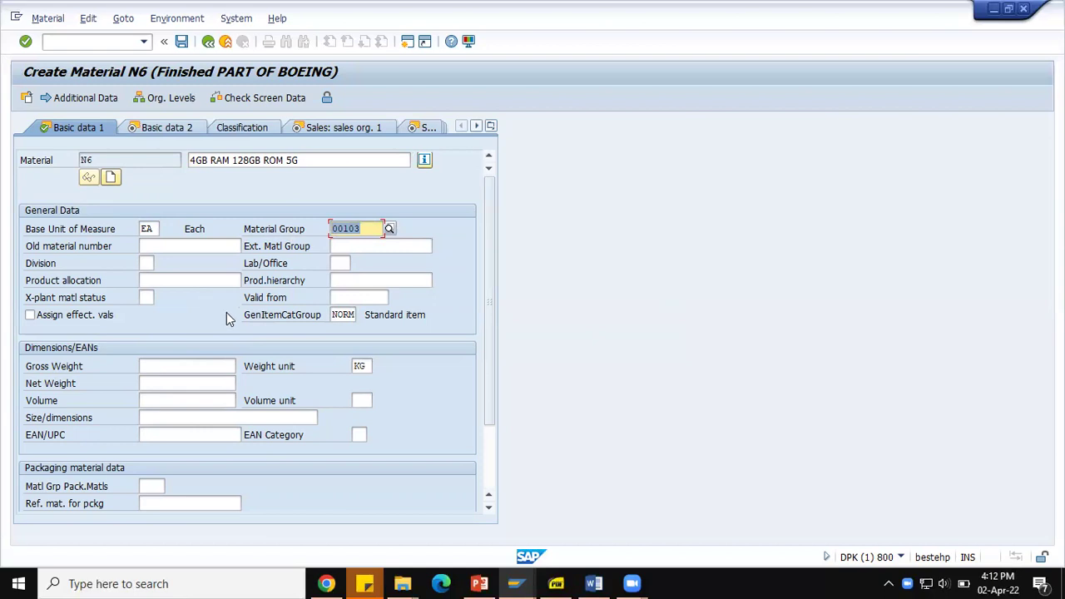
click(147, 263)
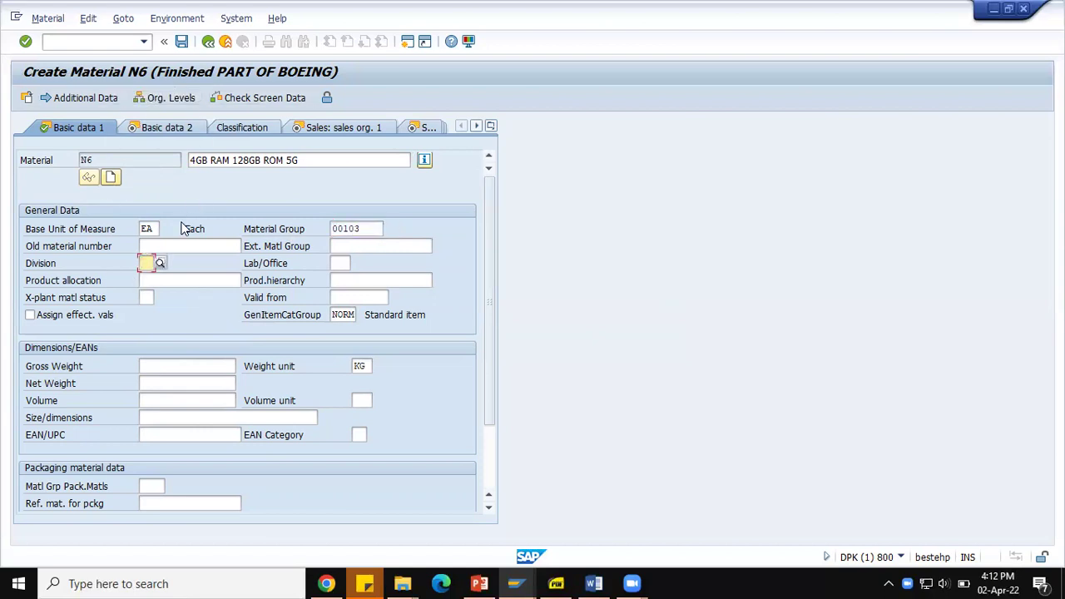
click(159, 262)
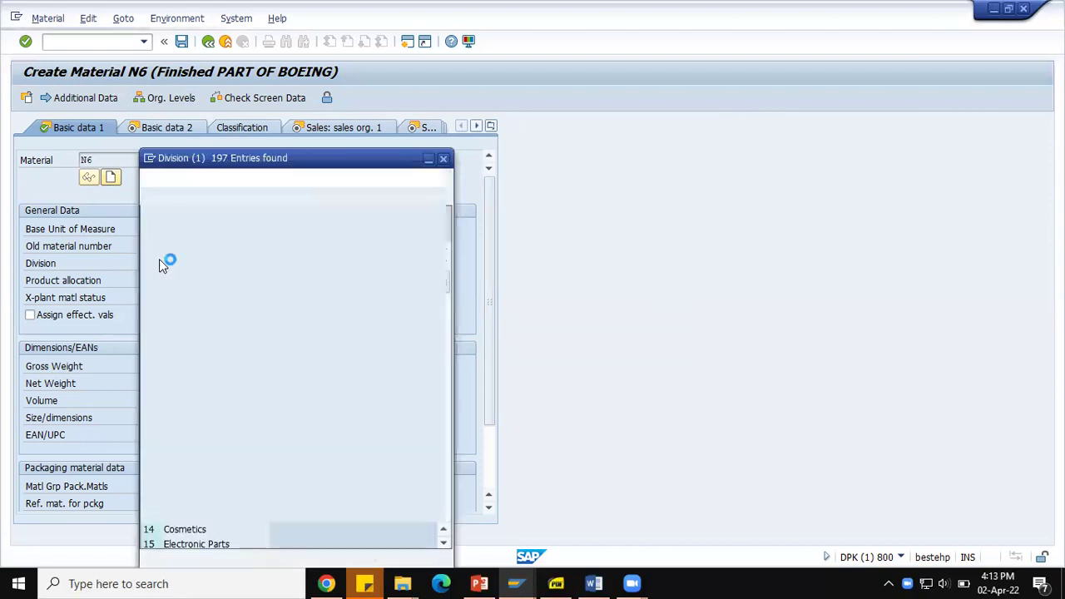
drag(446, 284, 443, 504)
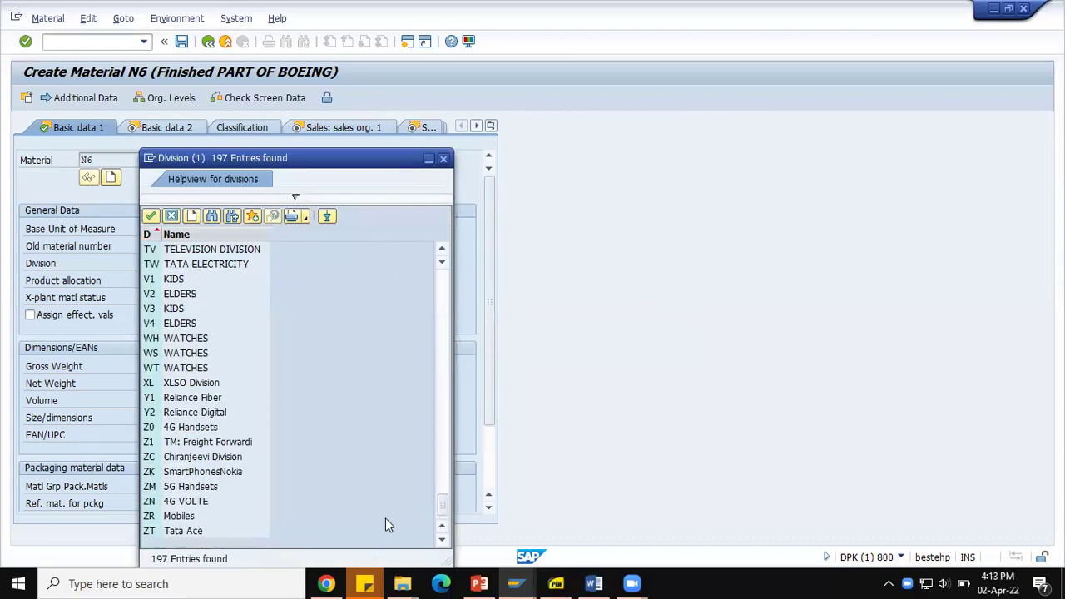
double_click(175, 471)
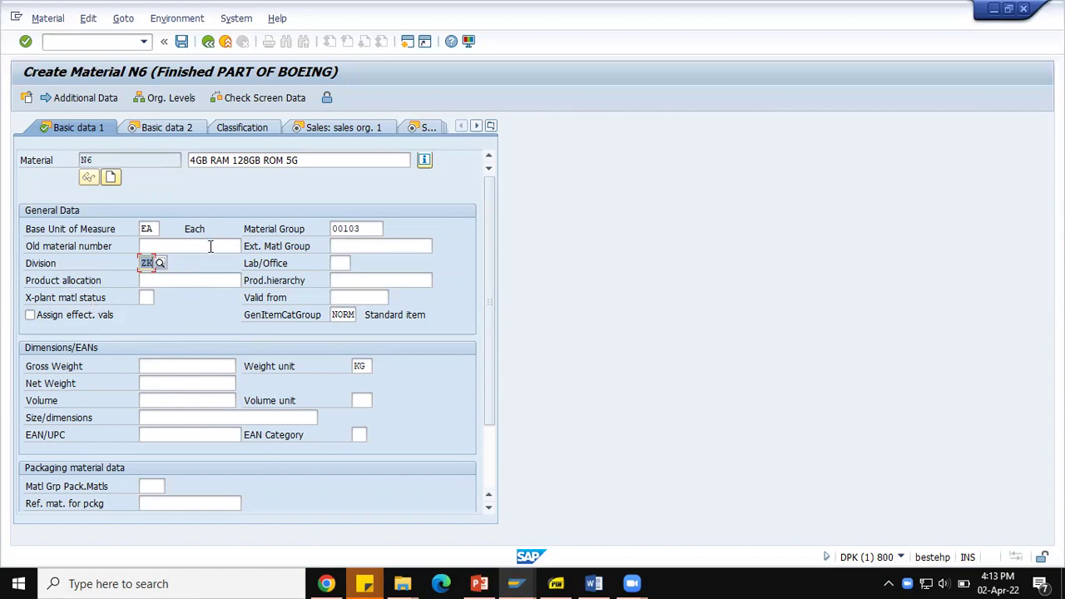
Step: Set the gross weight to 200, the weight unit to G and the net weight to 150
click(205, 366)
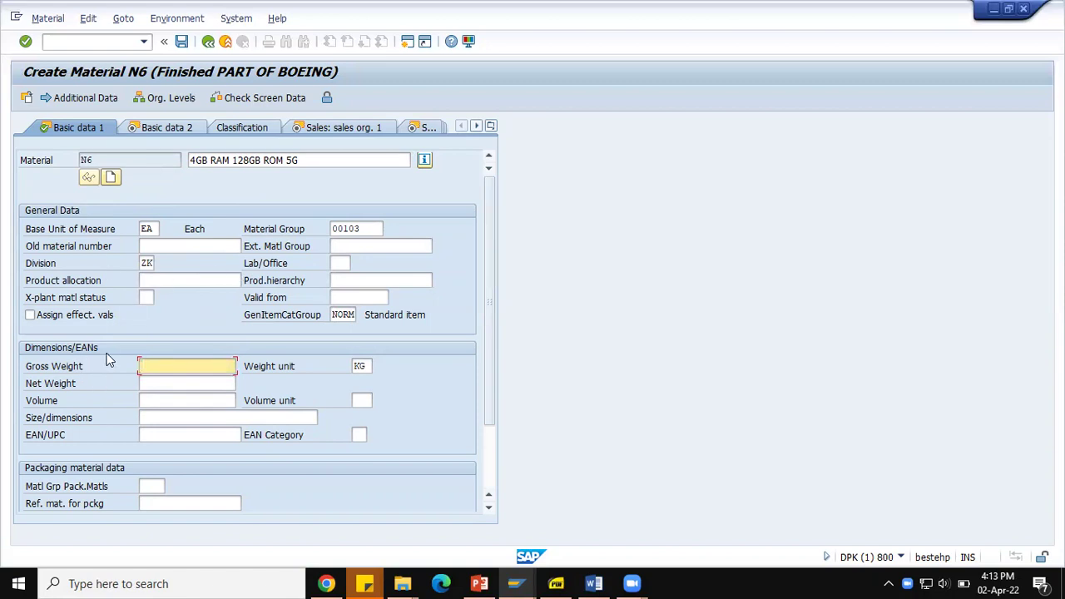
click(179, 383)
click(177, 365)
text(200)
key(Tab)
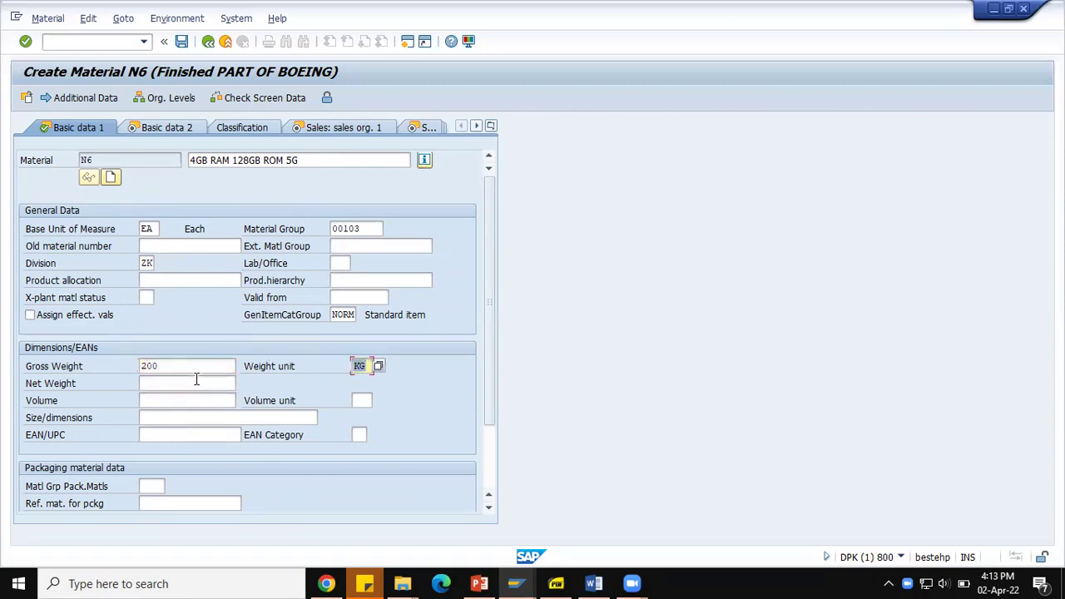
text(G)
click(197, 379)
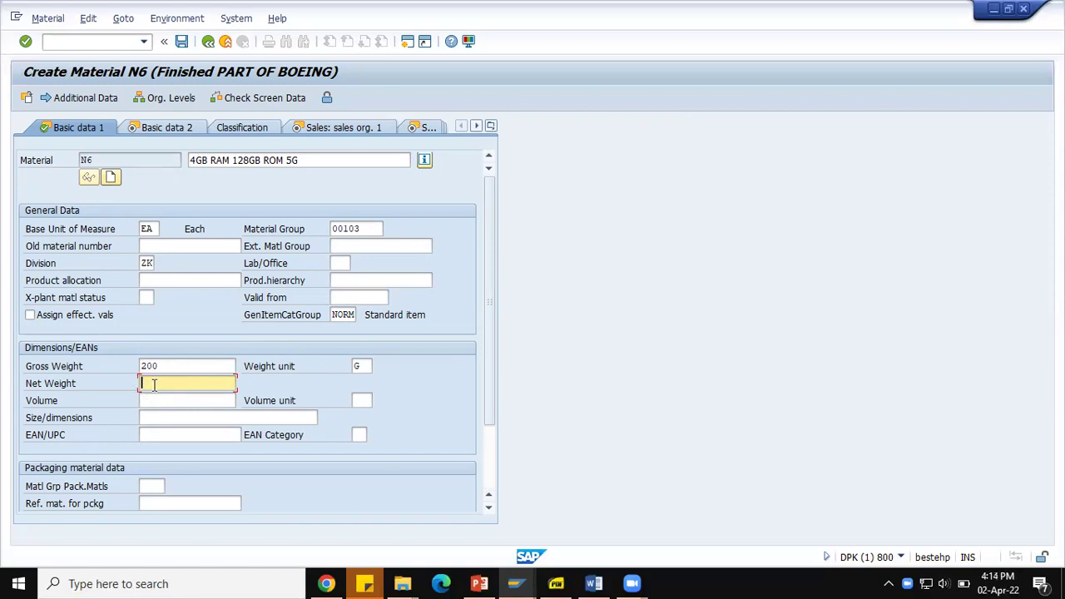
text(150)
key(Tab)
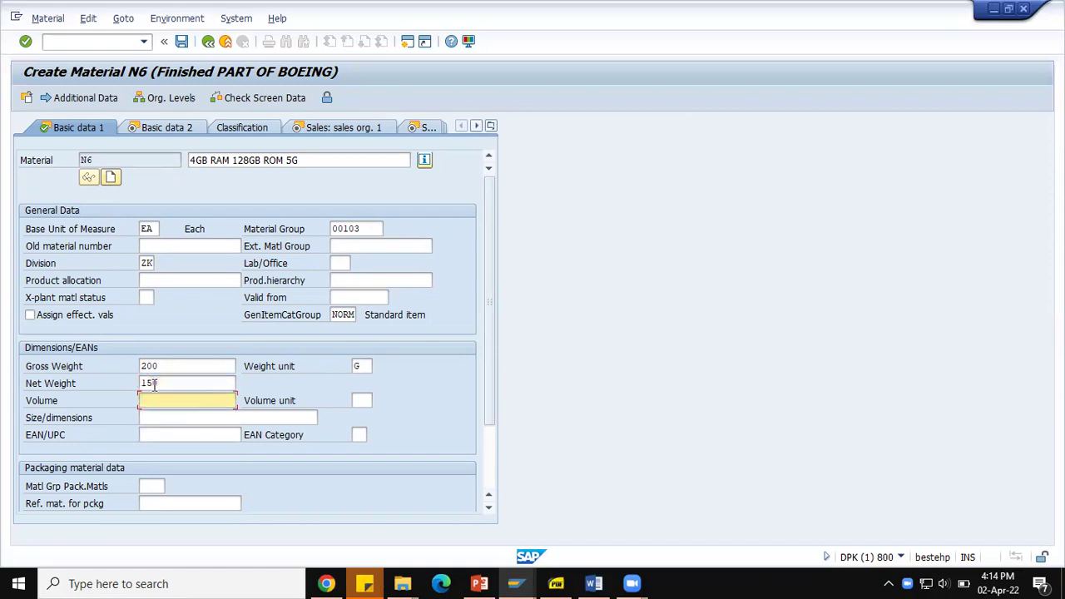
Step: Confirm the Basic data 1 entries and proceed past Basic data 2 to the Sales: sales org. 1 view
click(163, 435)
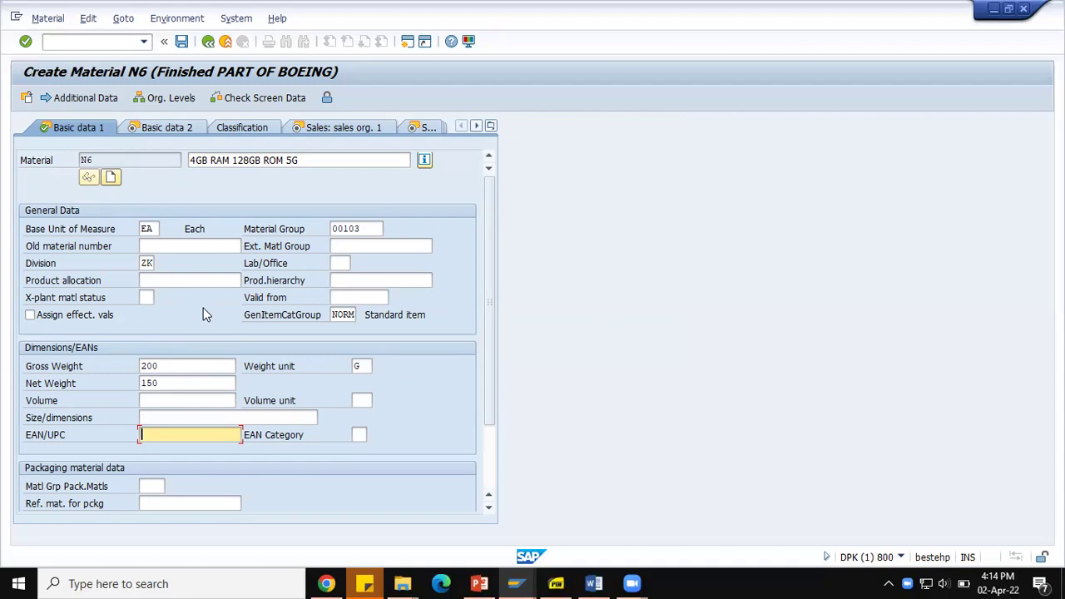
key(Return)
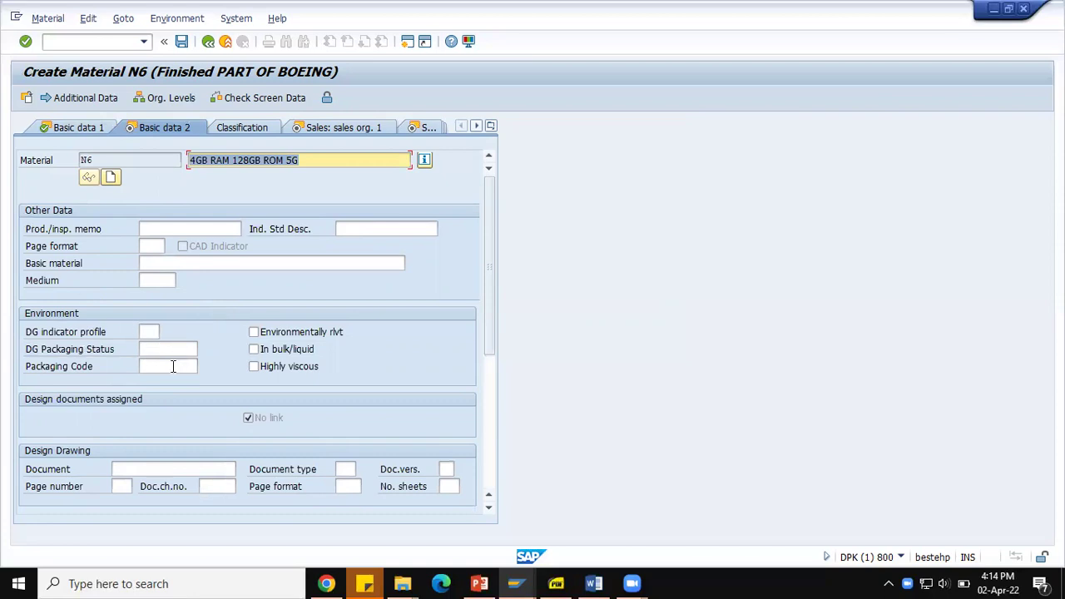
click(356, 132)
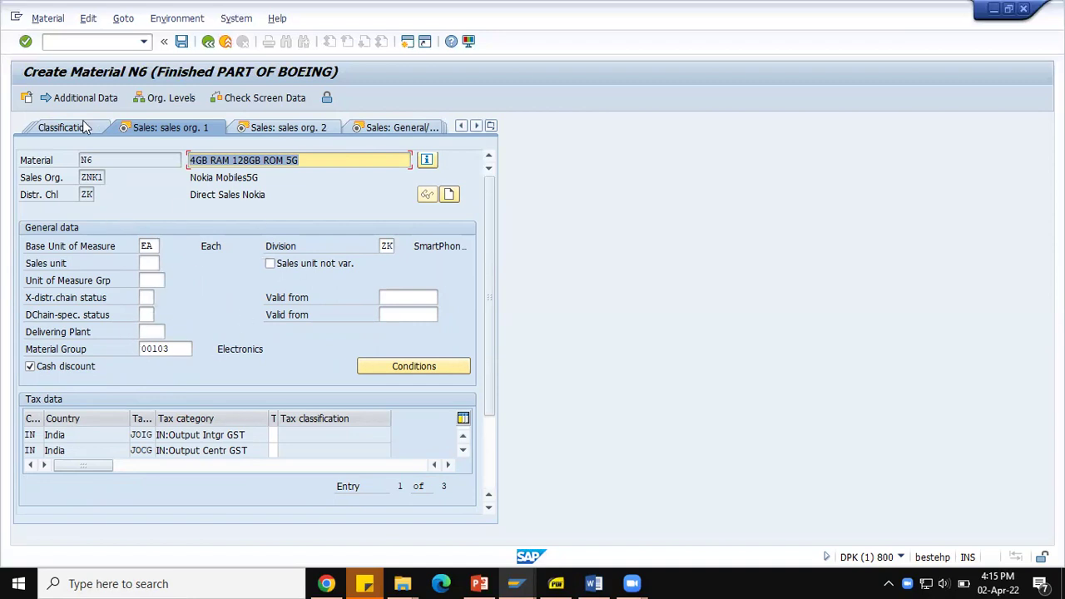
Step: Try to set the sales unit to 1
click(150, 263)
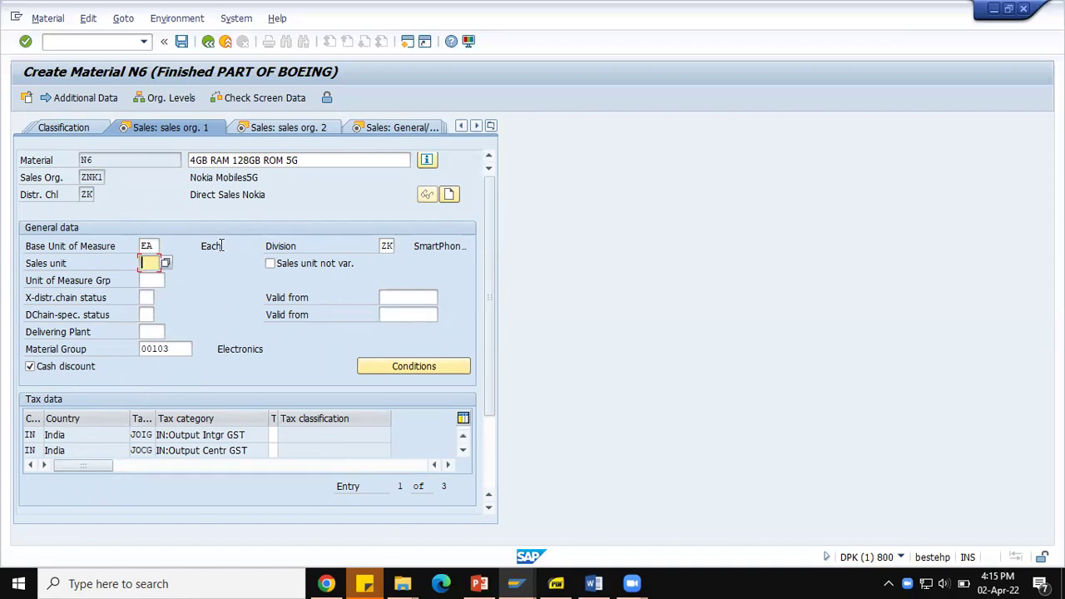
text(1)
key(Return)
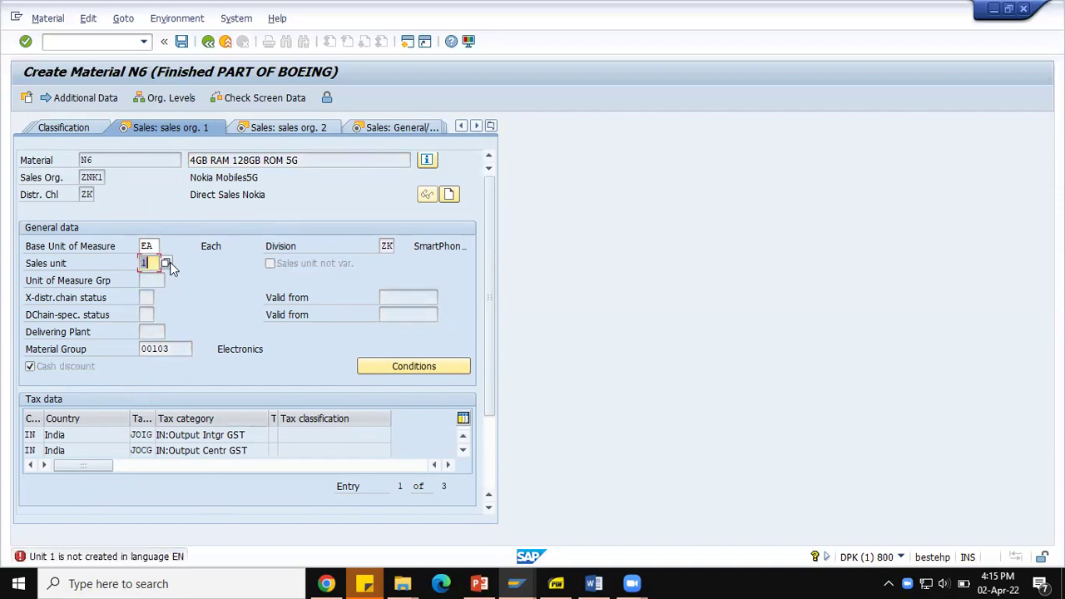
Step: Set the sales unit to BOX and confirm its conversion factor as 1 BOX to 10 EA
key(BackSpace)
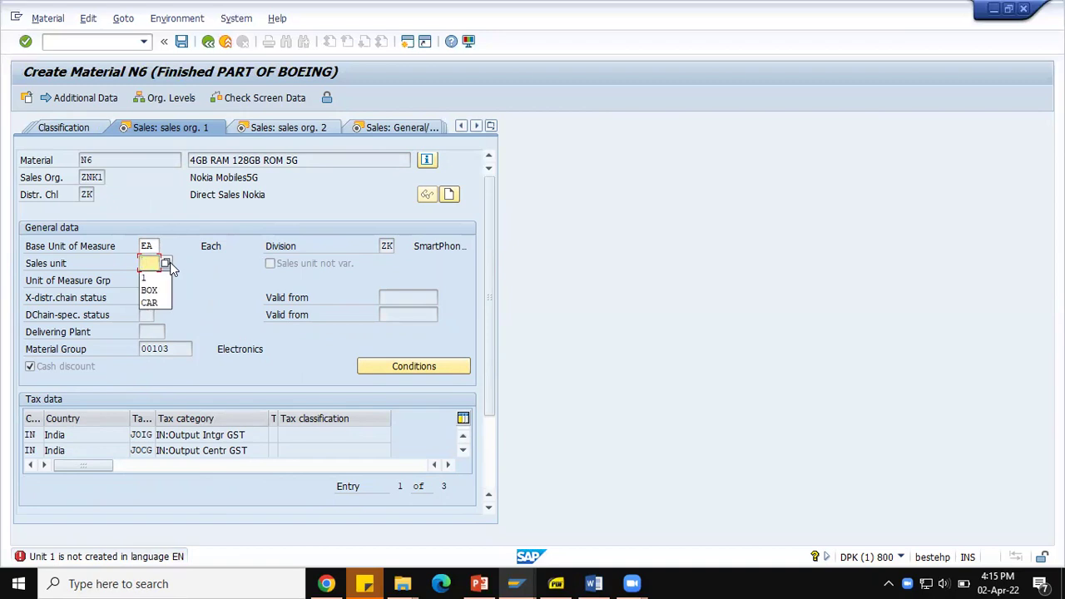
click(149, 290)
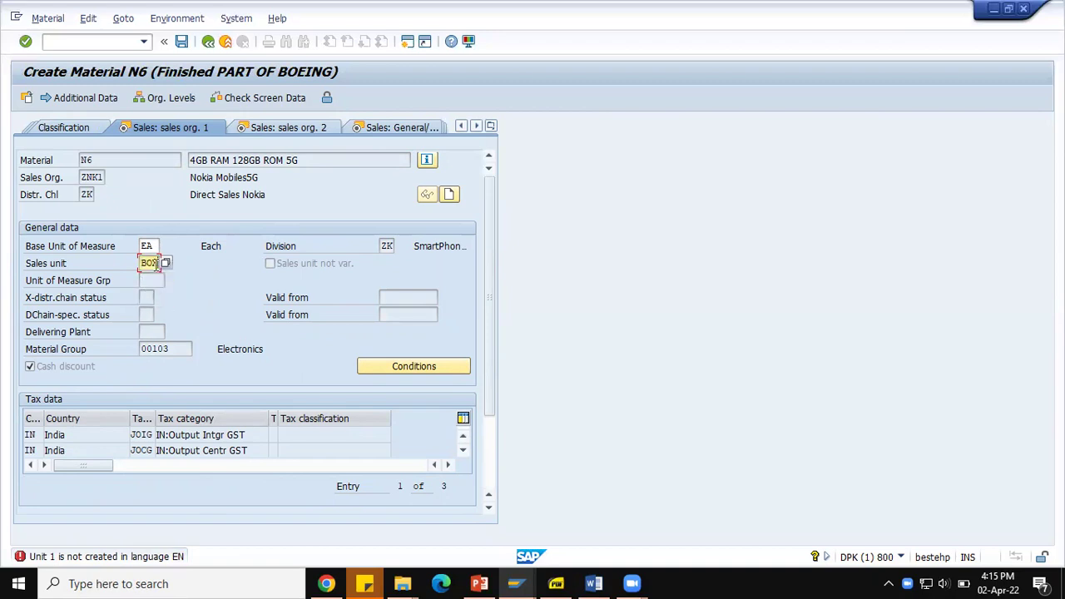
key(Return)
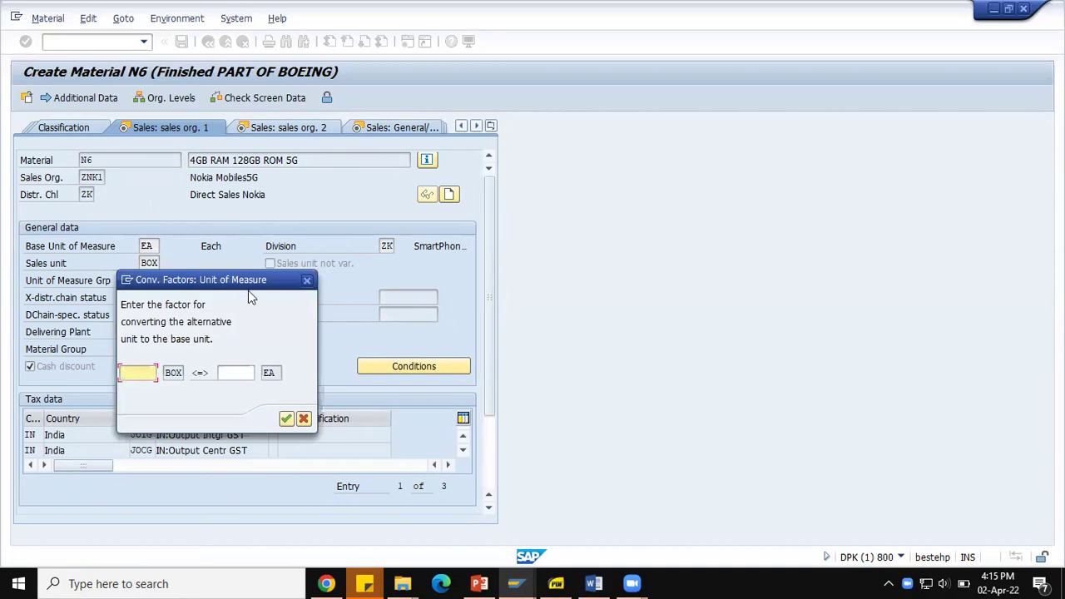
drag(249, 281, 624, 225)
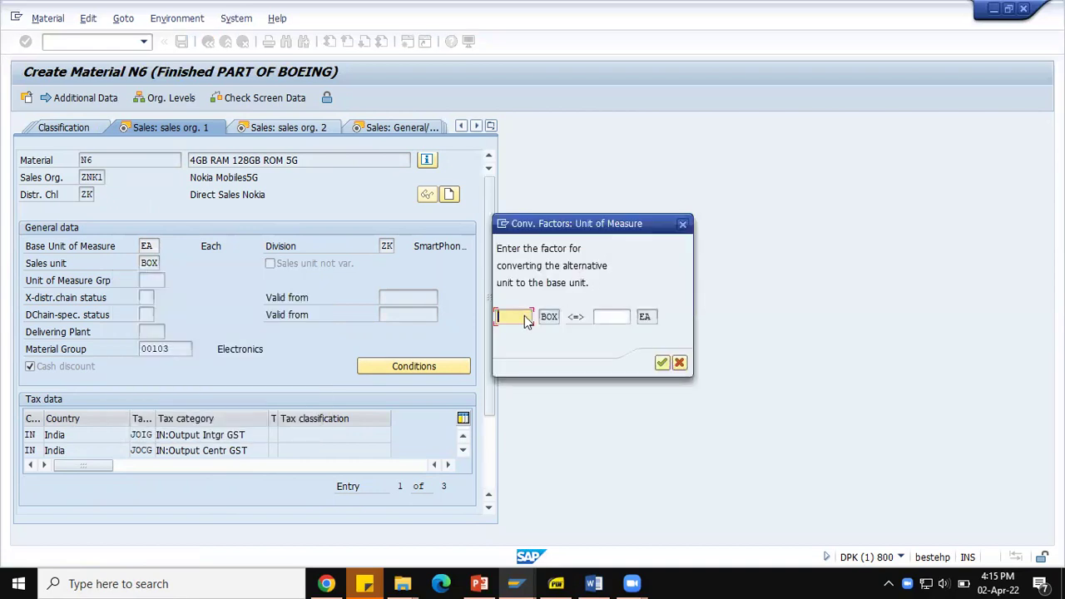
text(1)
click(600, 319)
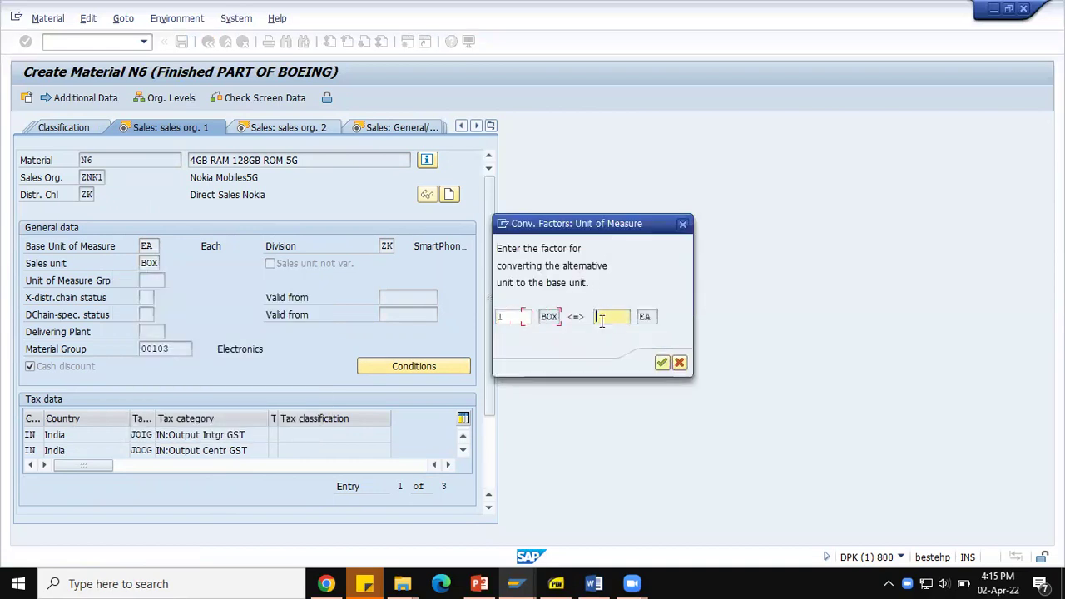
text(10)
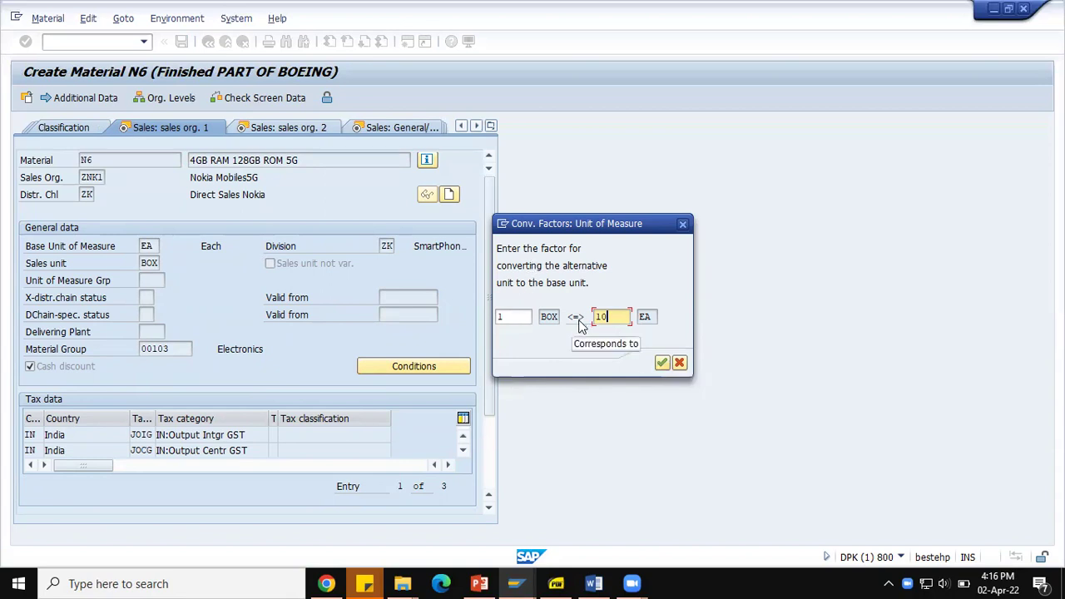
click(663, 363)
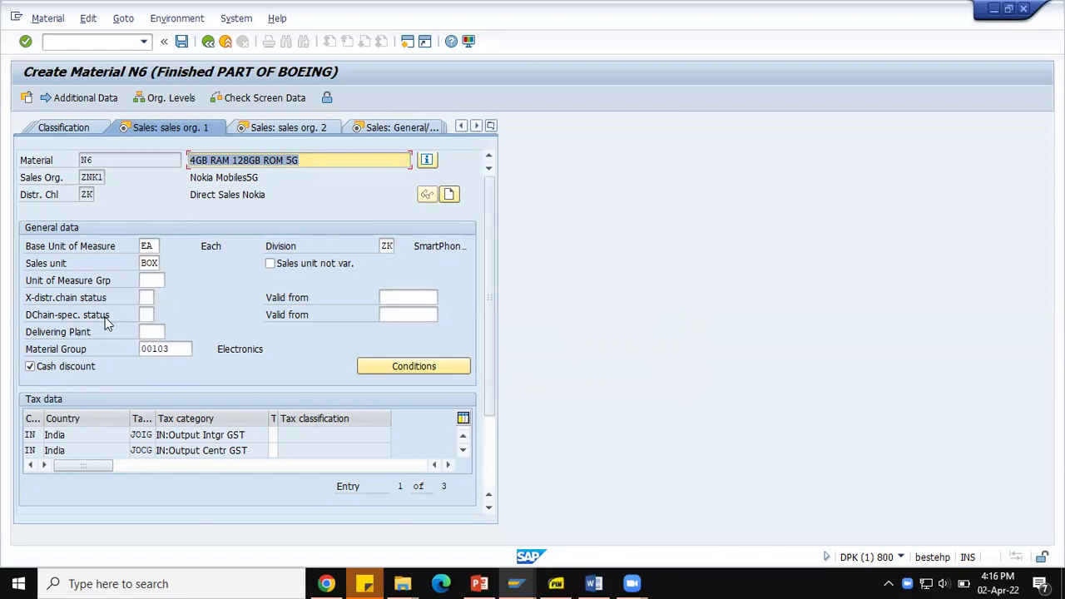
Step: Look through the available cross-distribution-chain statuses and the Valid from fields without choosing a value
click(146, 295)
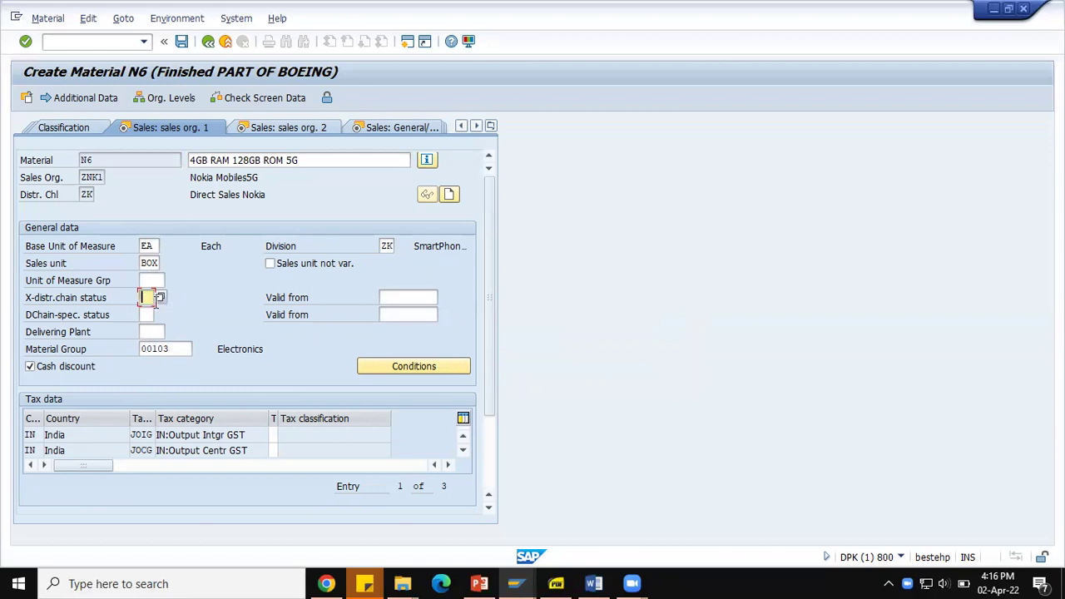
click(157, 296)
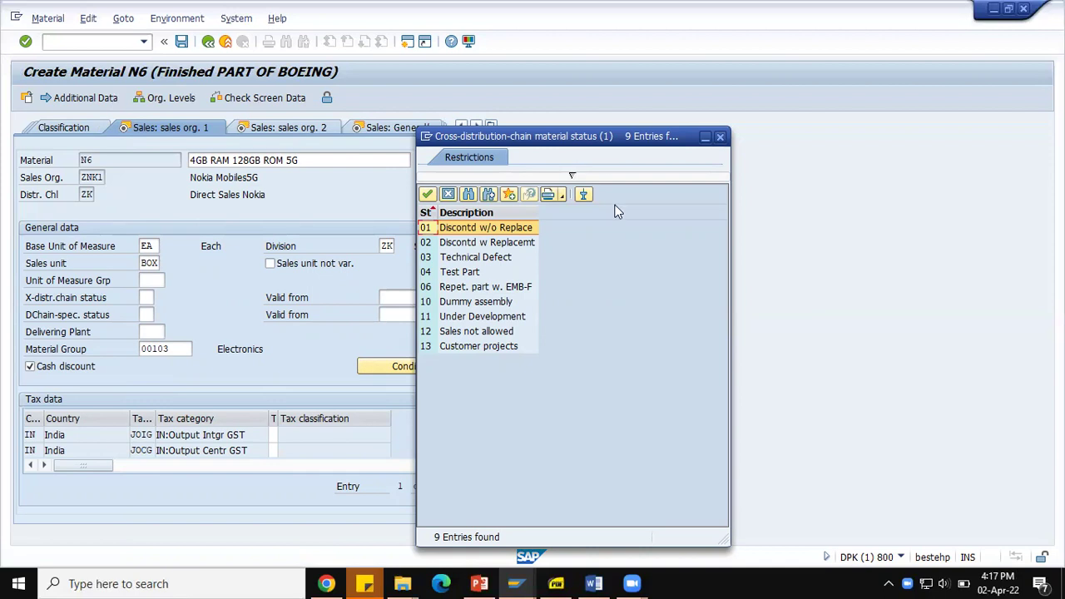
click(720, 137)
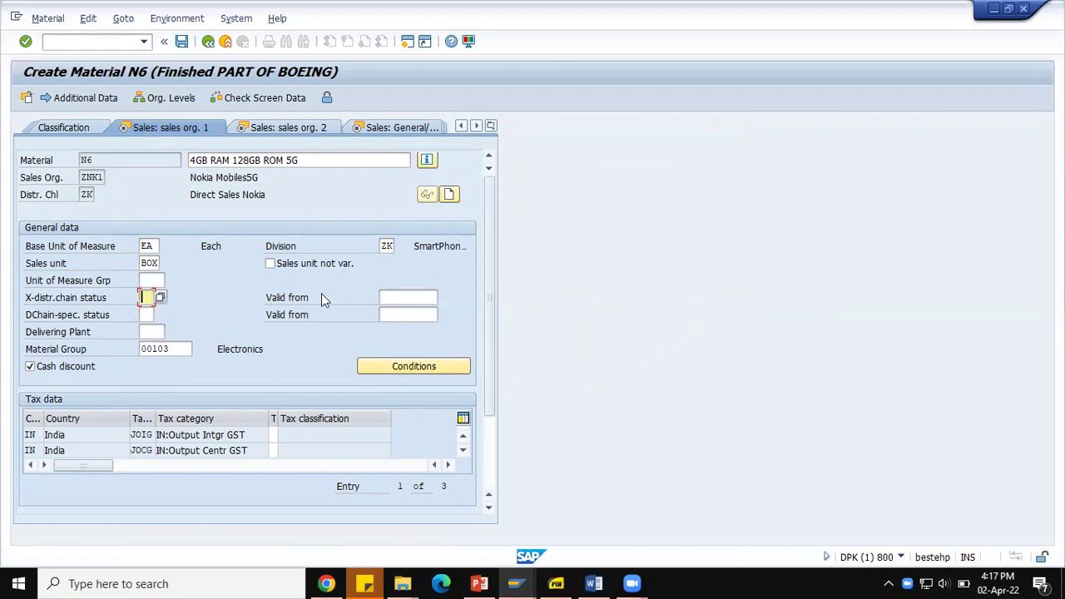
click(402, 296)
click(390, 316)
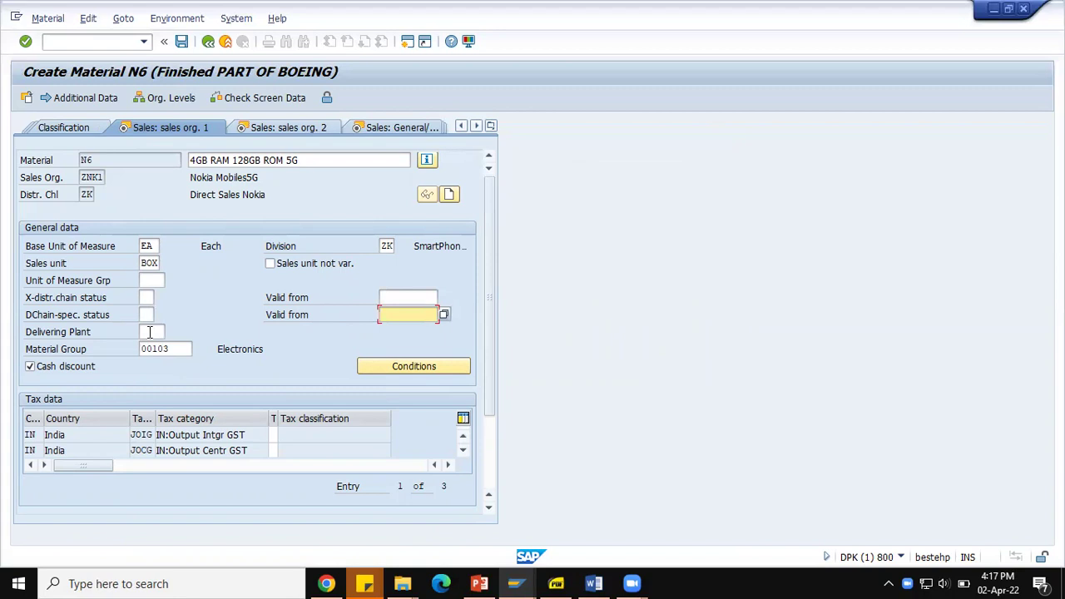
Step: Set the delivering plant to ZNK1
click(150, 331)
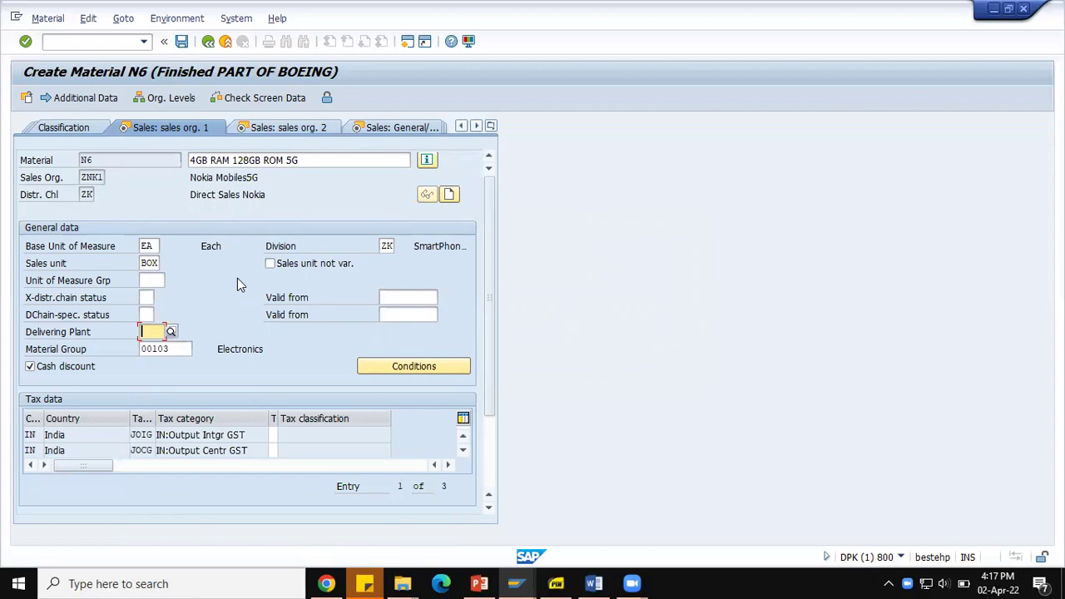
key(space)
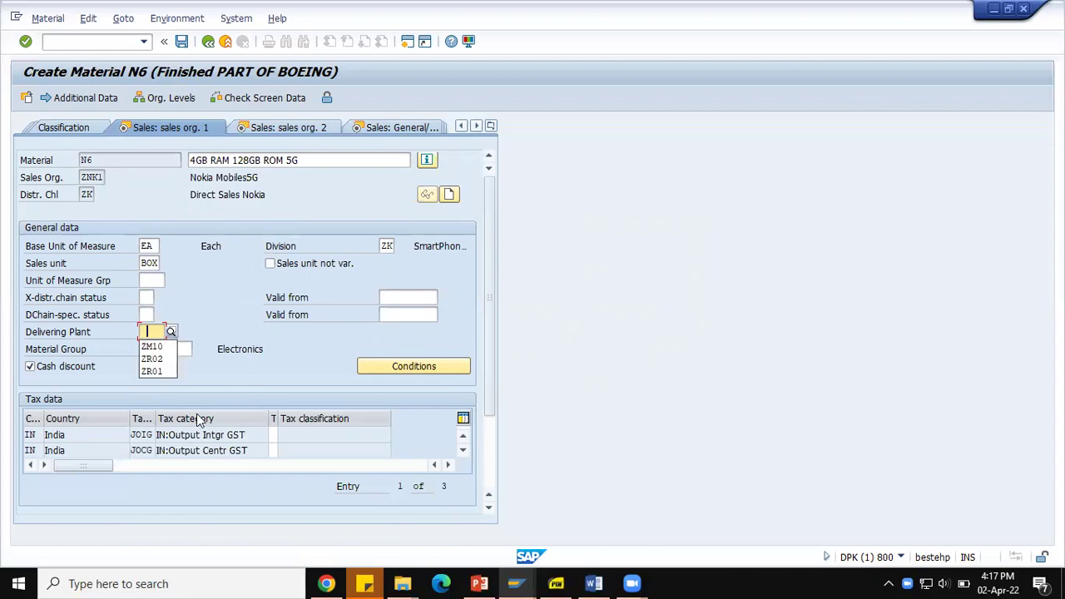
click(170, 332)
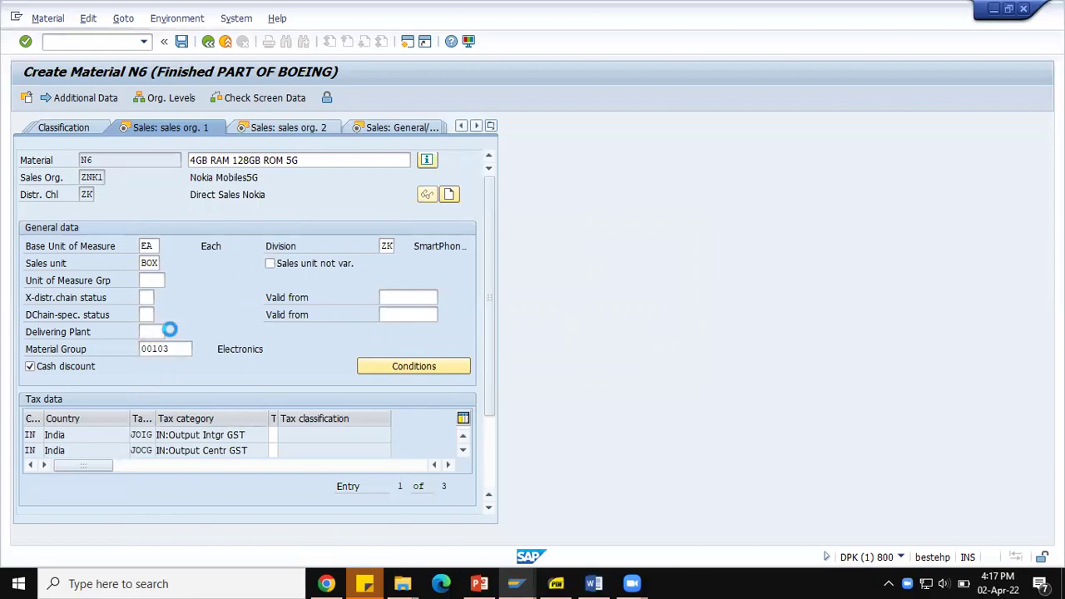
double_click(156, 127)
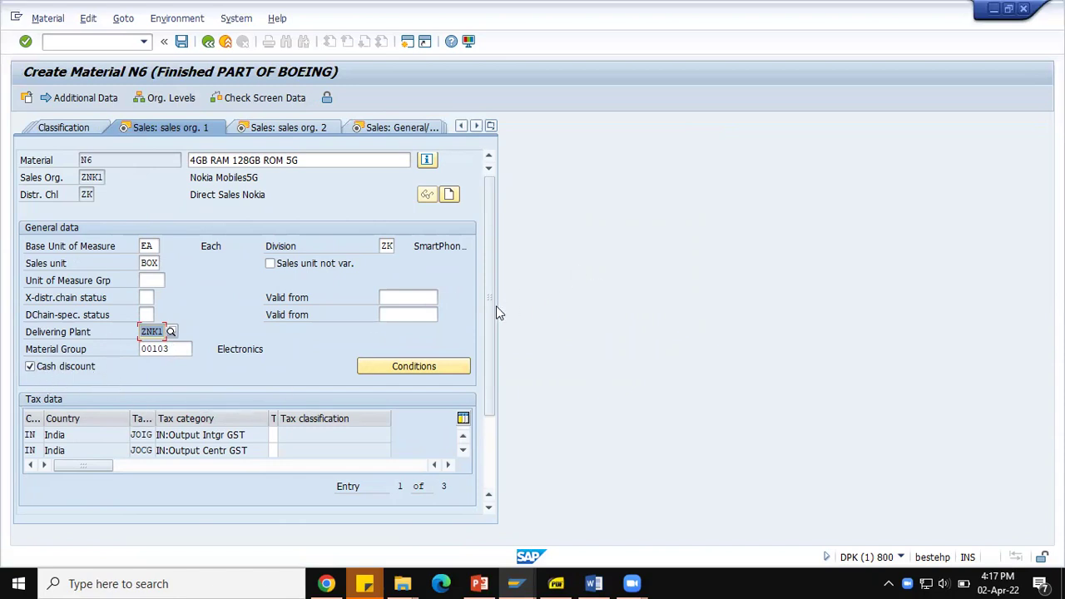
Step: Set the tax classification to 0 for the Output Intgr GST, Output Centr GST and Output State GST categories
scroll(490, 327, down, 2)
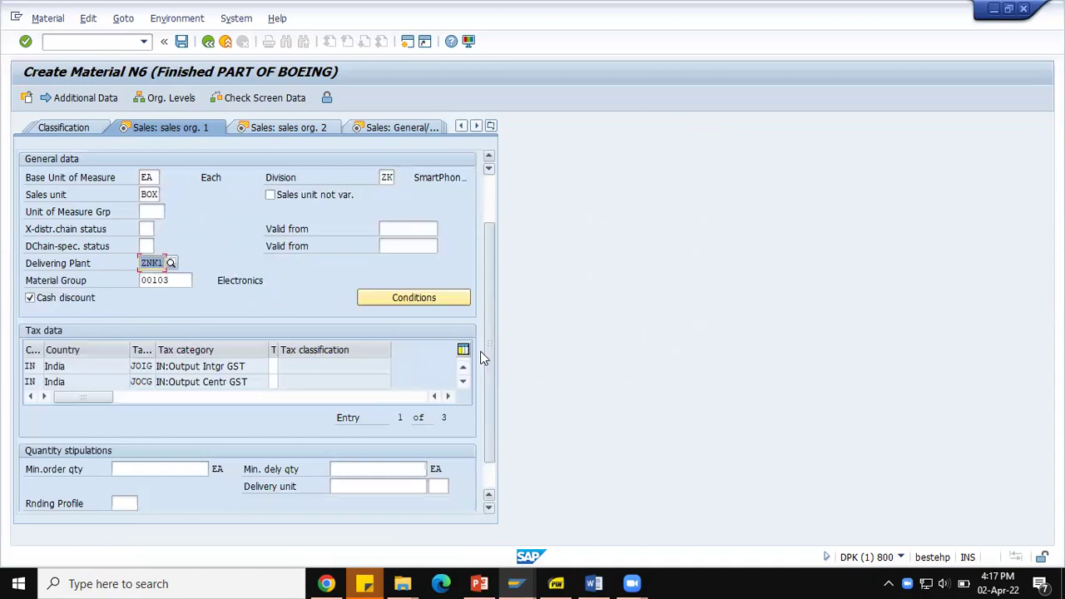
click(272, 366)
text(0)
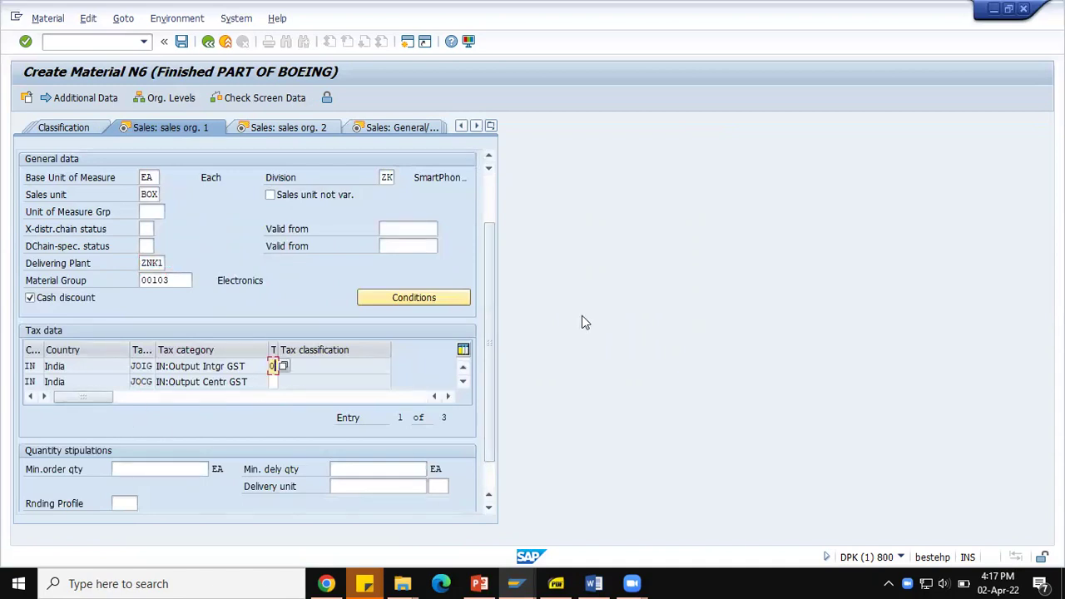
click(274, 382)
text(0)
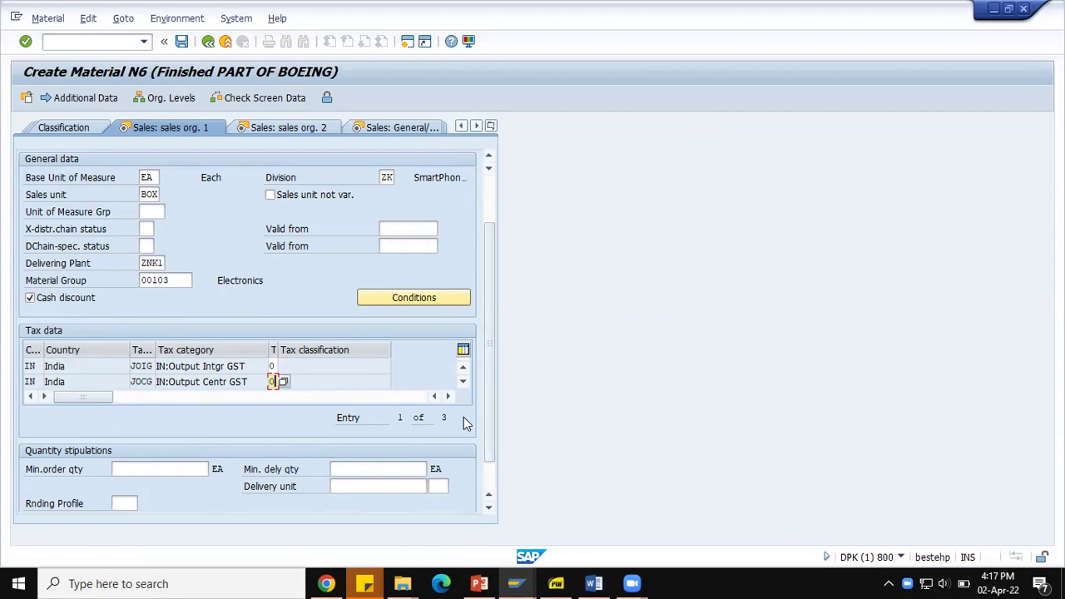
key(Return)
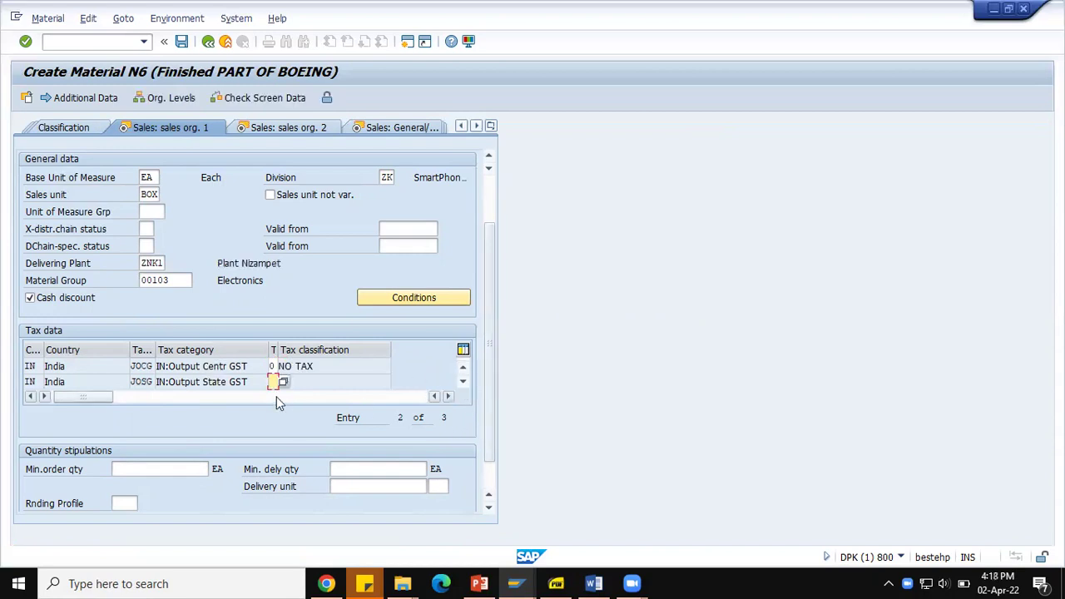
text(0)
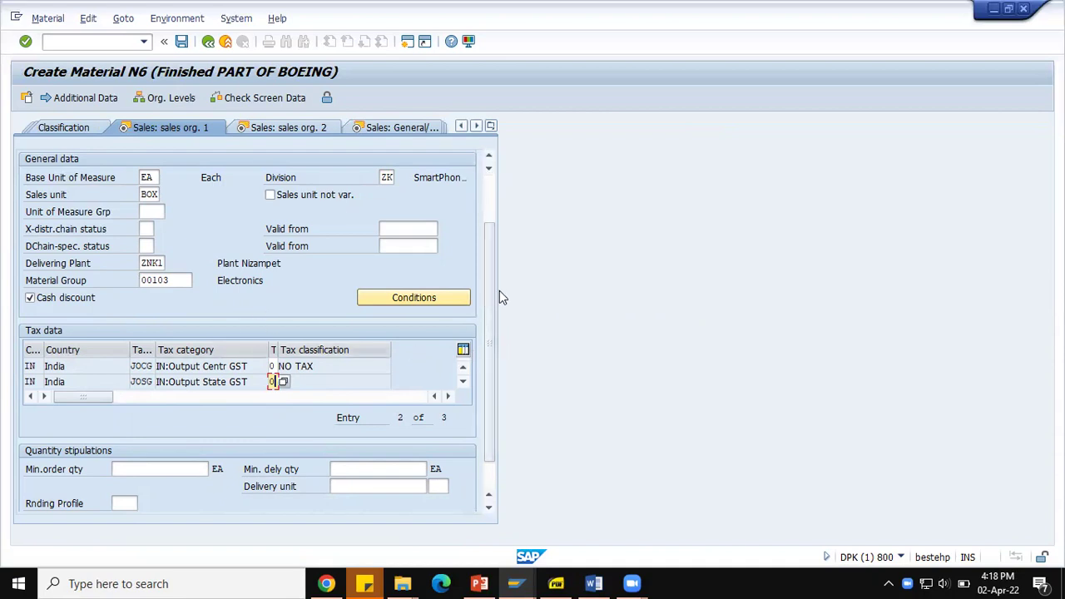
Step: Try a minimum order quantity of 10 and a minimum delivery quantity of 10
scroll(491, 278, down, 1)
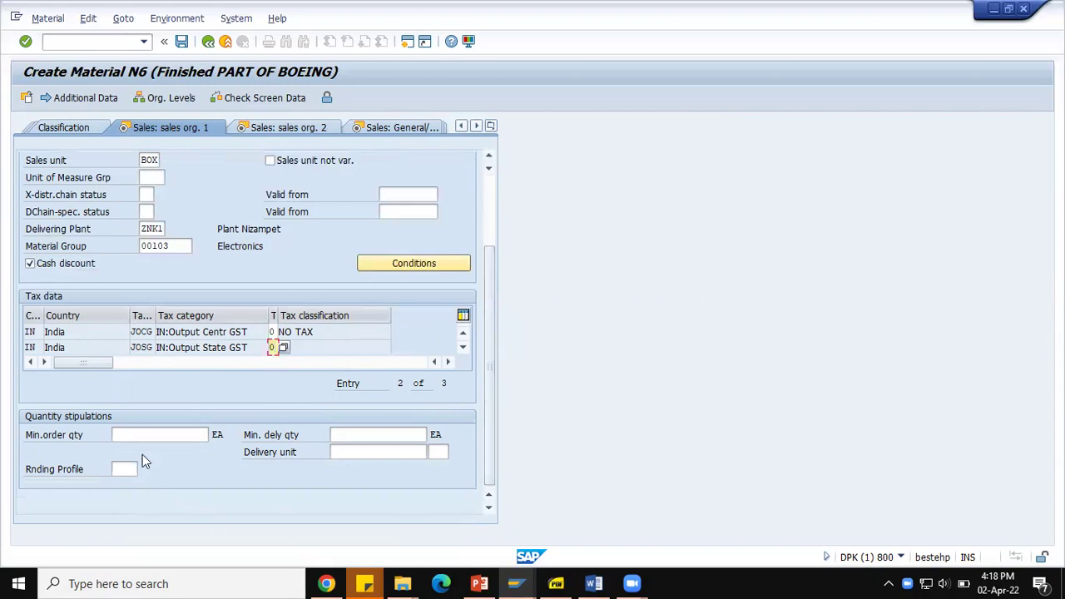
click(349, 432)
click(179, 434)
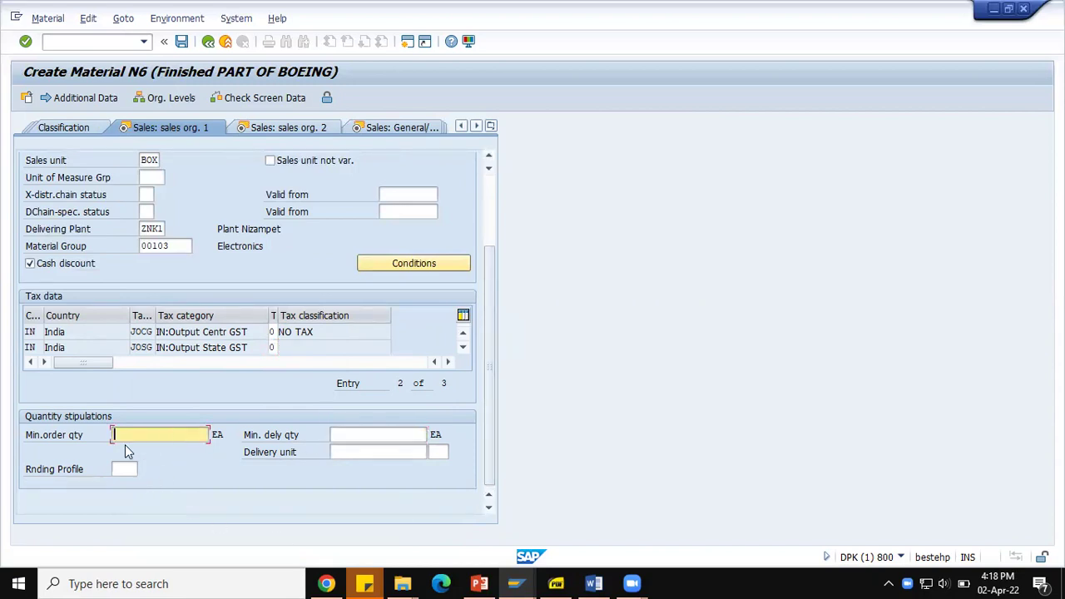
text(10)
key(Tab)
text(10)
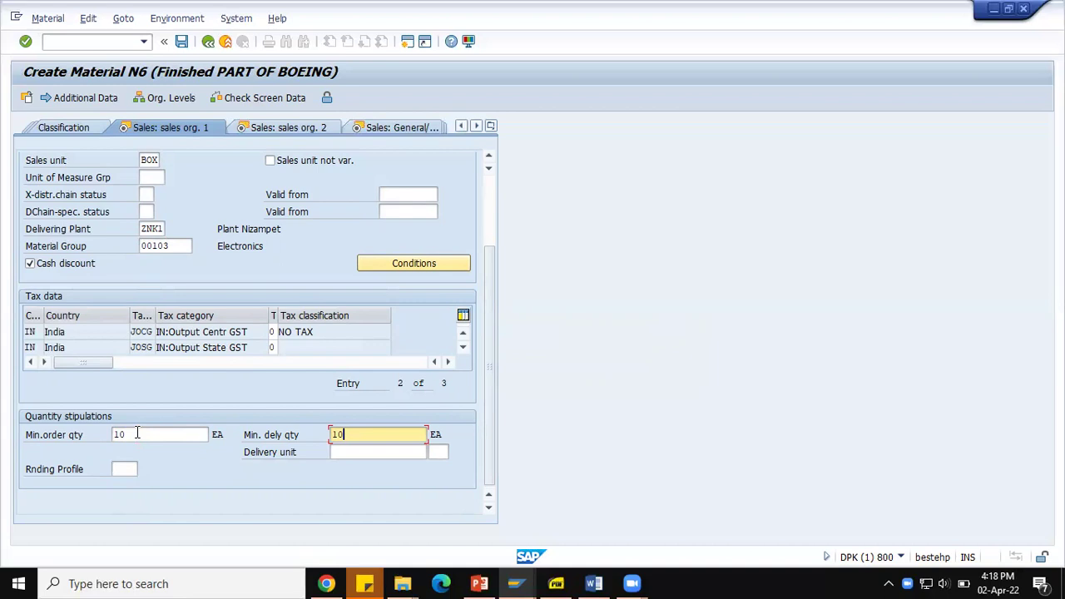
Step: Clear the minimum delivery quantity and the minimum order quantity
key(BackSpace)
key(BackSpace)
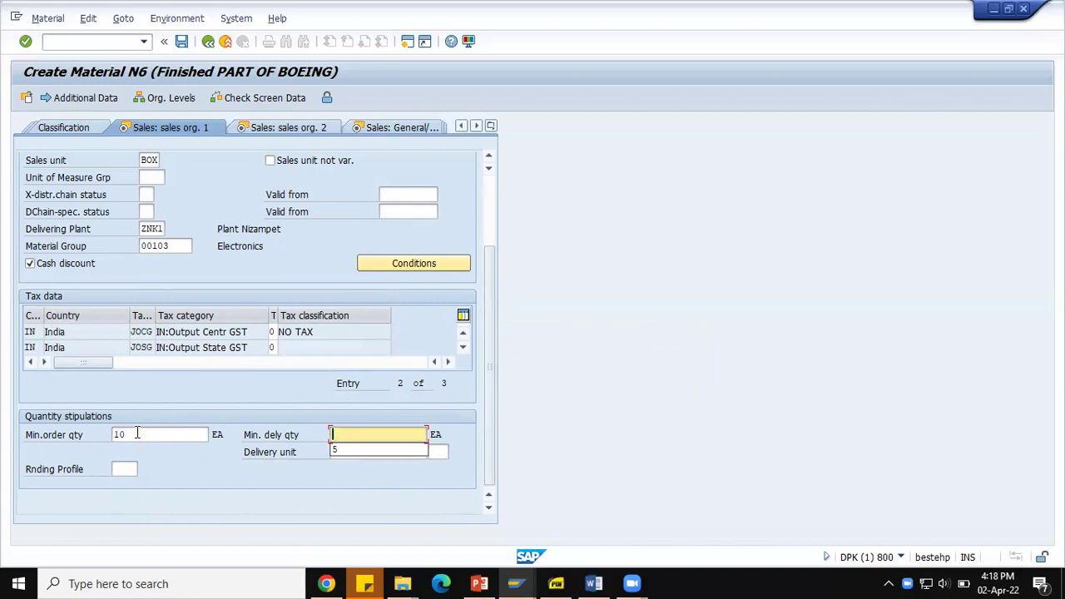
click(137, 432)
key(BackSpace)
key(BackSpace)
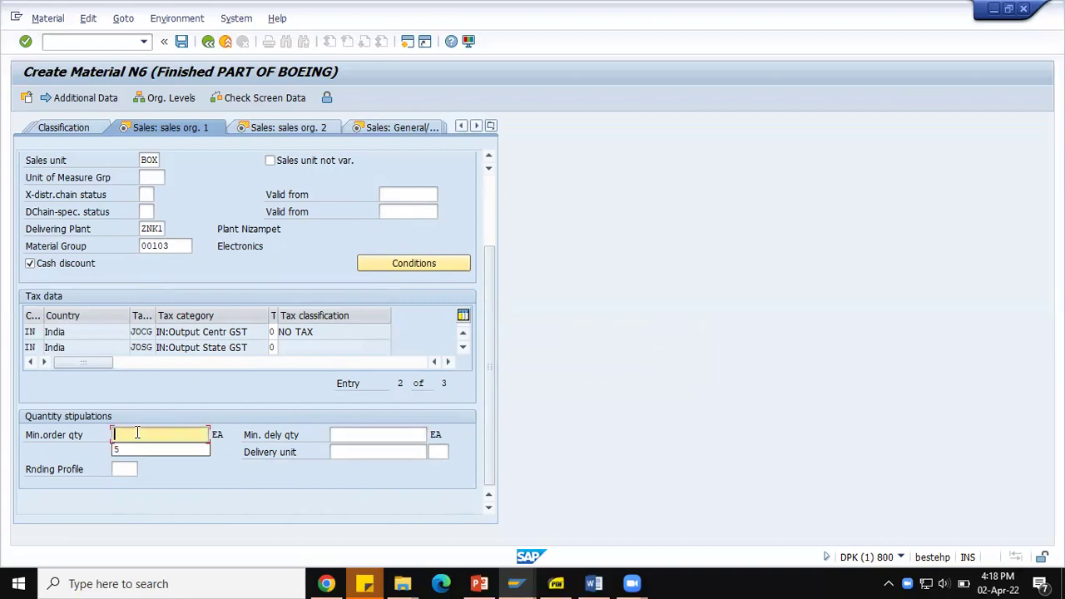
key(Tab)
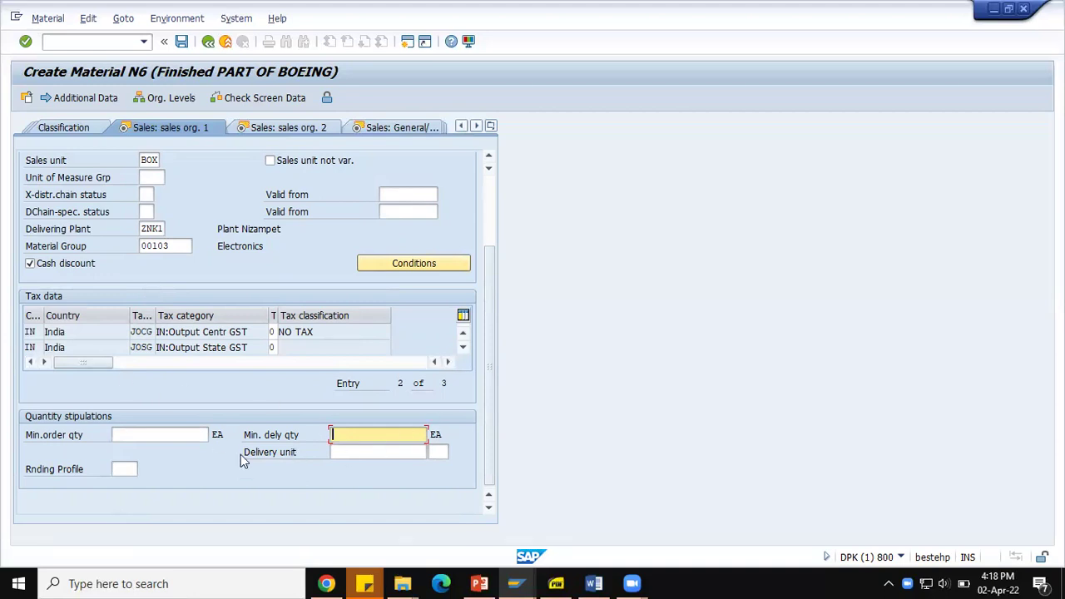
click(363, 453)
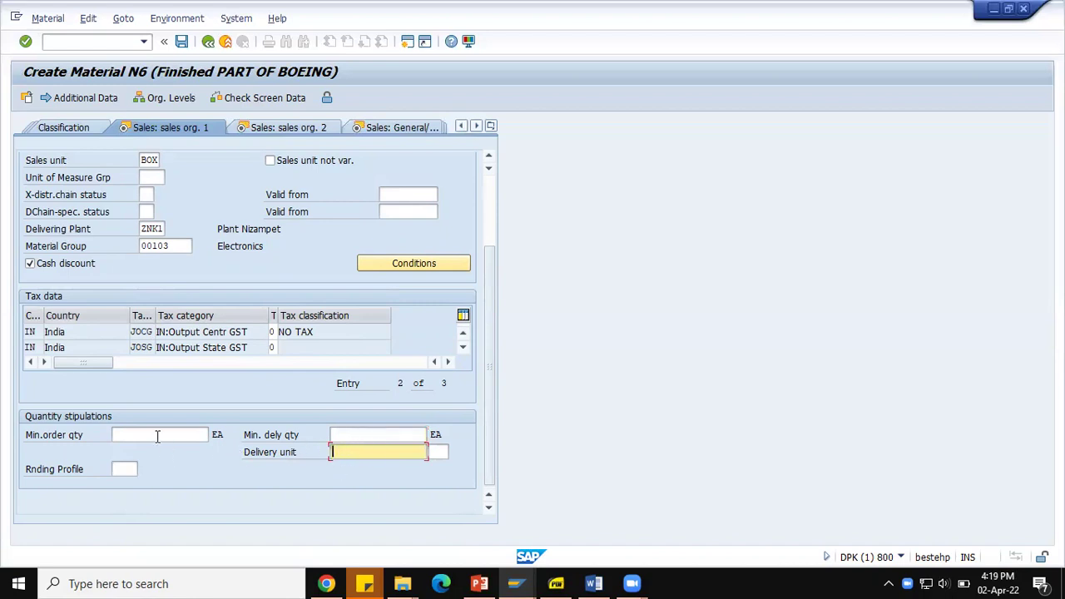
click(339, 432)
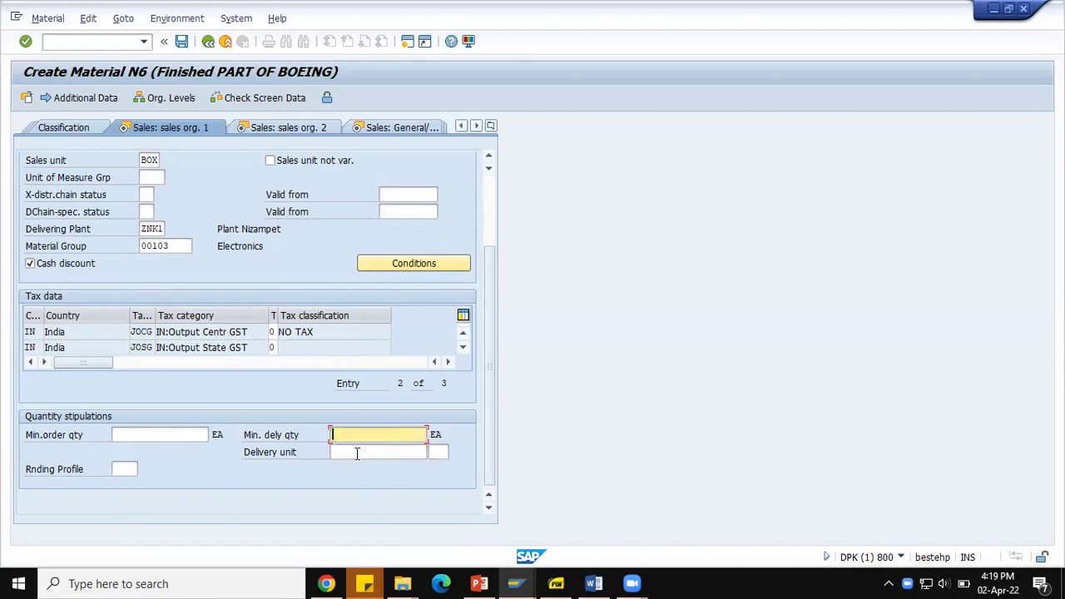
Step: Proceed to the Sales: sales org. 2 view and look up the available volume rebate groups without choosing one
drag(490, 414, 496, 254)
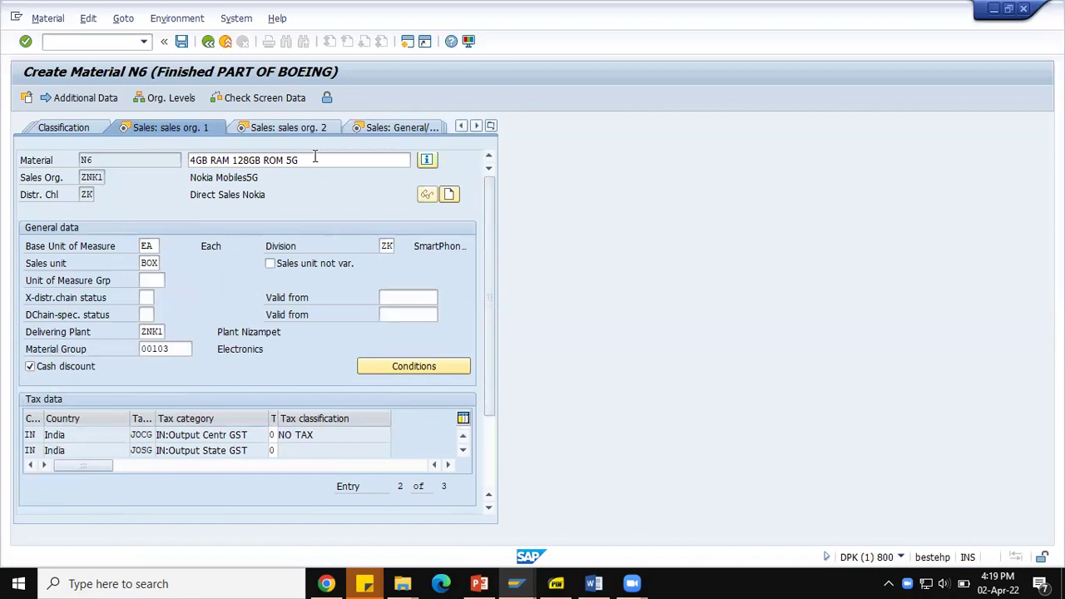
click(308, 130)
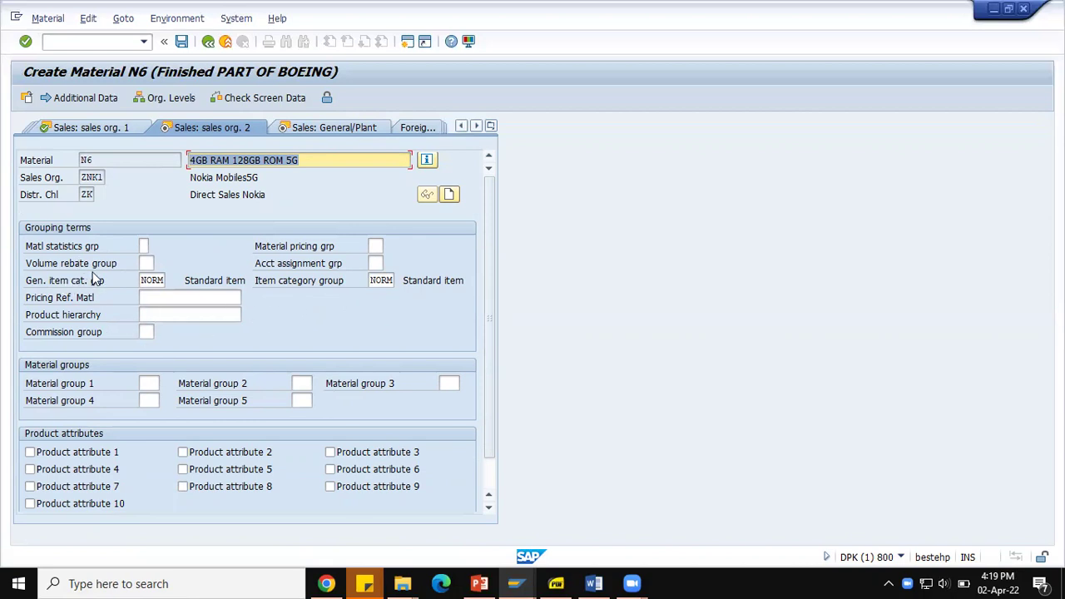
click(146, 263)
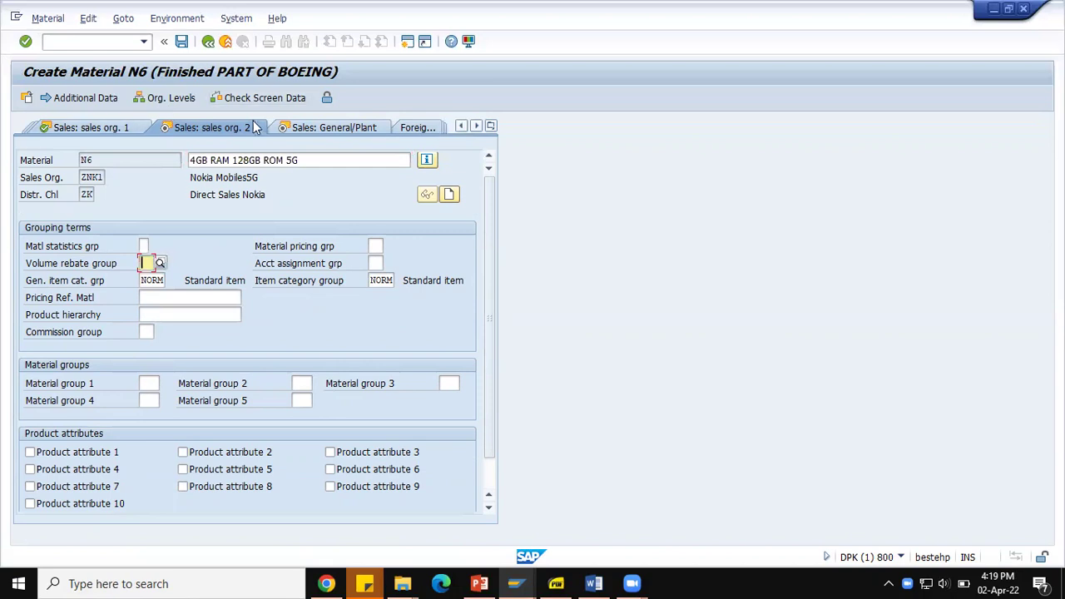
click(160, 262)
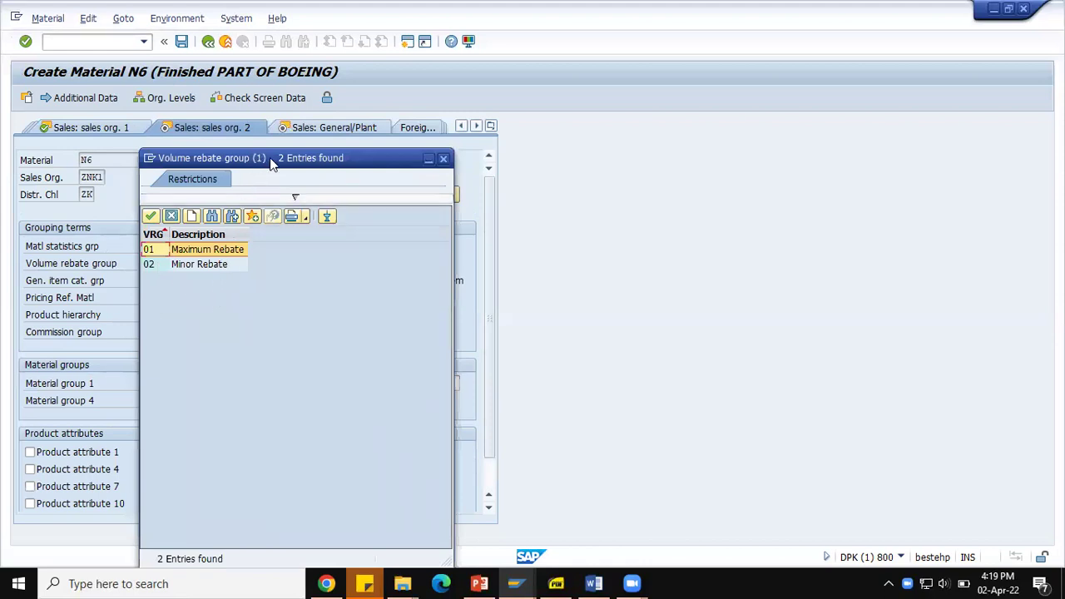
drag(270, 162, 648, 127)
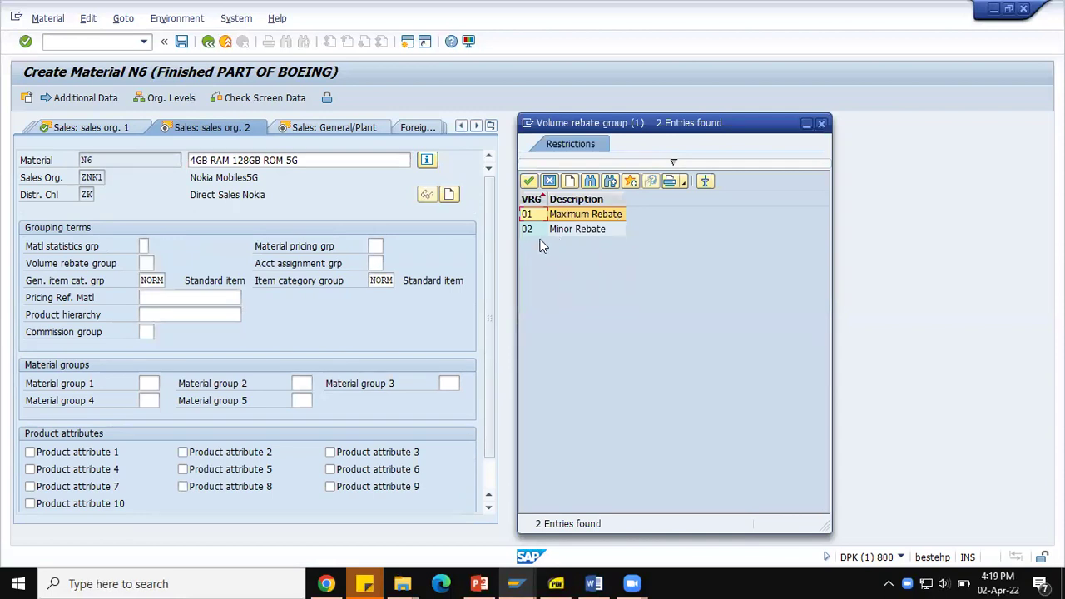
click(821, 123)
Step: Look up the available material pricing groups without choosing one
click(375, 246)
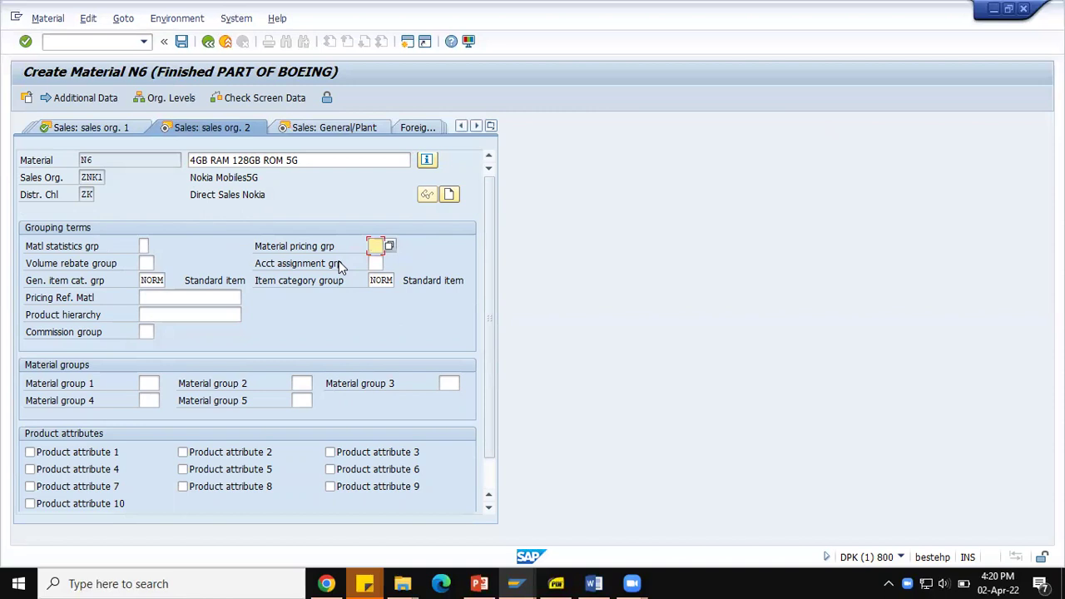
click(389, 245)
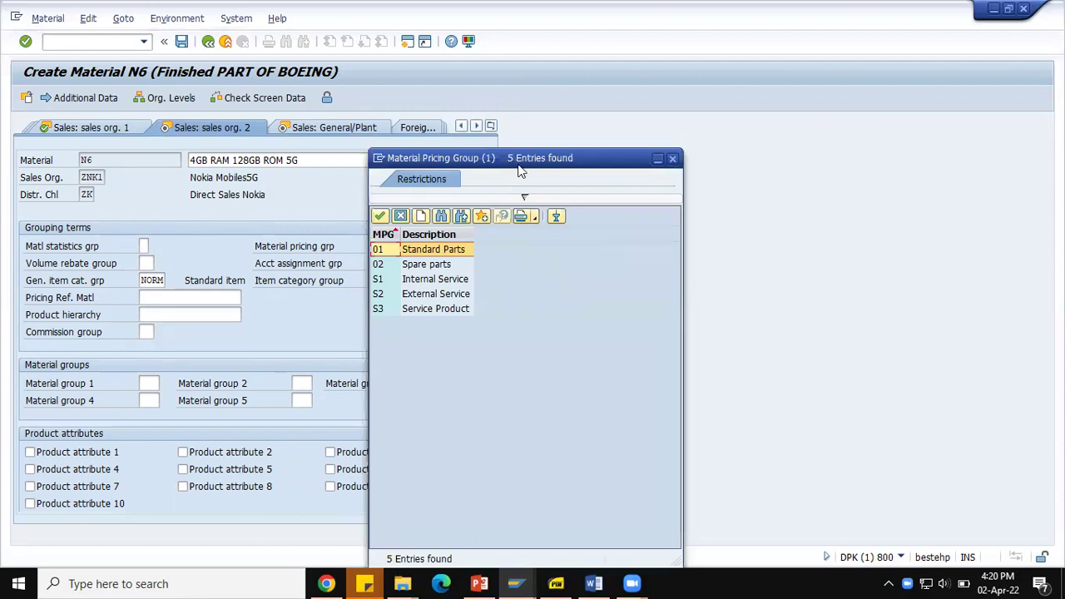
drag(514, 162, 633, 154)
click(791, 150)
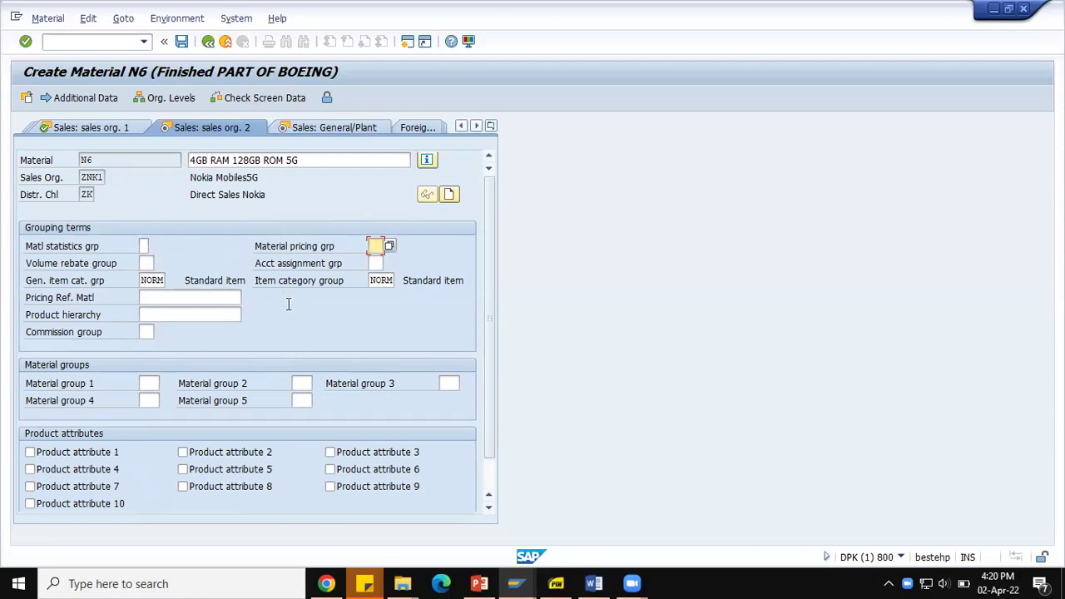
Step: In the Sales: General/Plant view, set the availability check to 01 (Daily requirements) and enable batch management
click(330, 129)
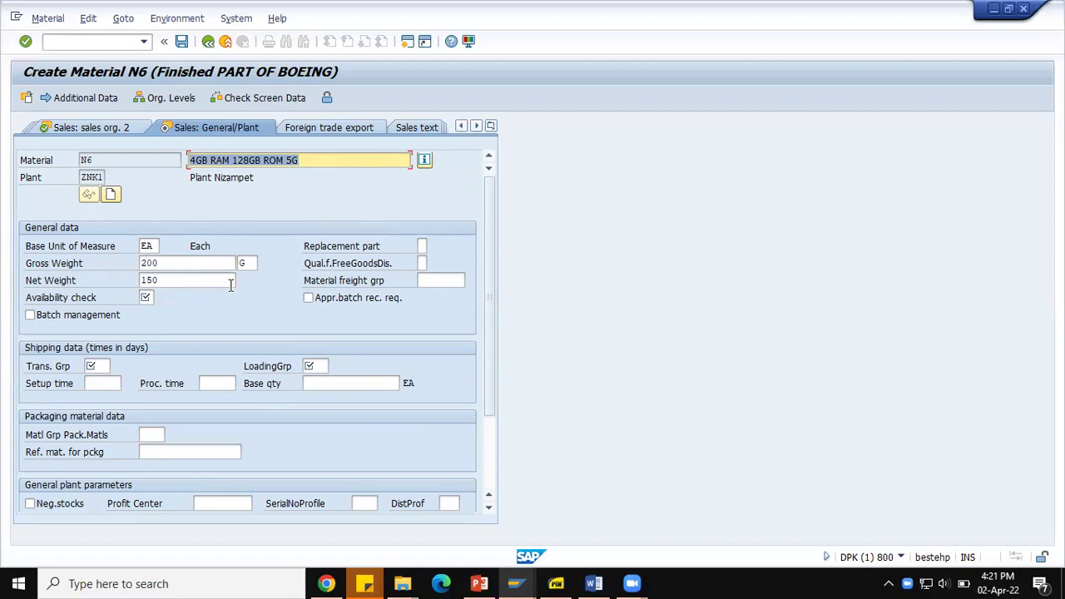
click(146, 297)
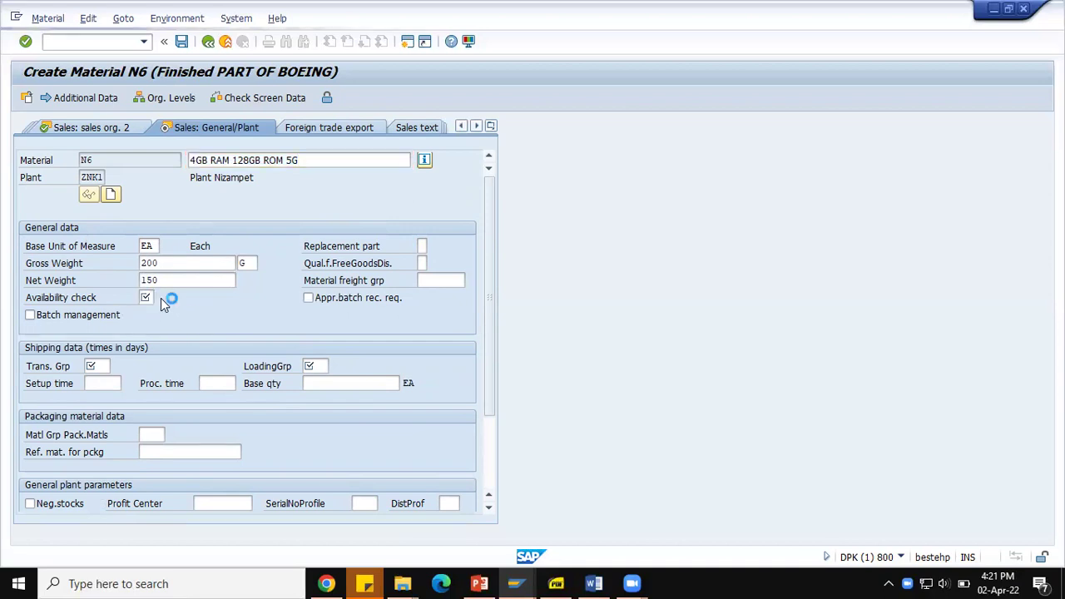
click(160, 298)
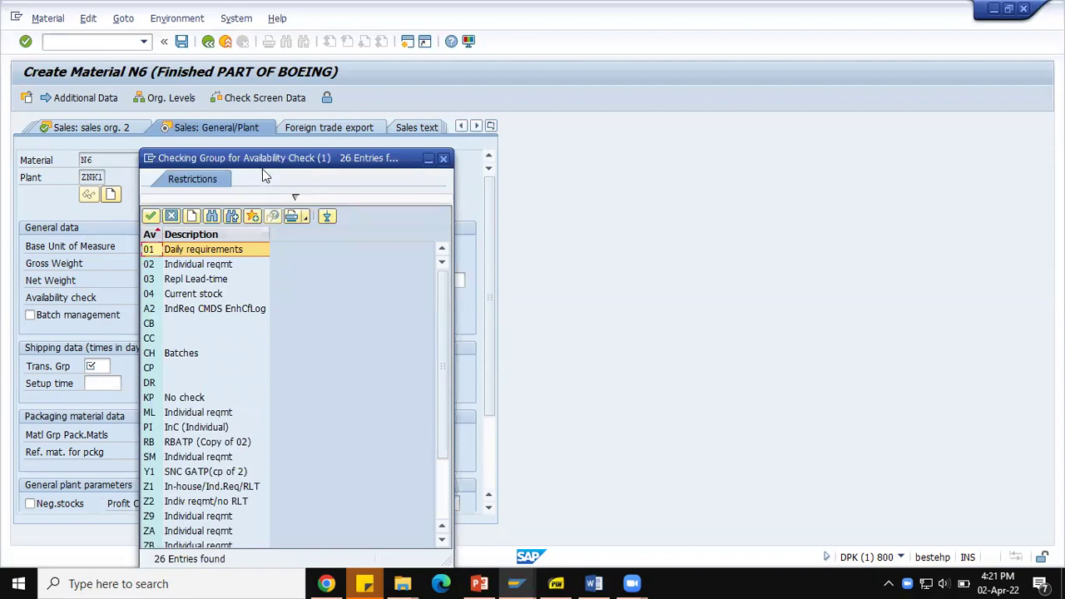
drag(259, 168, 494, 132)
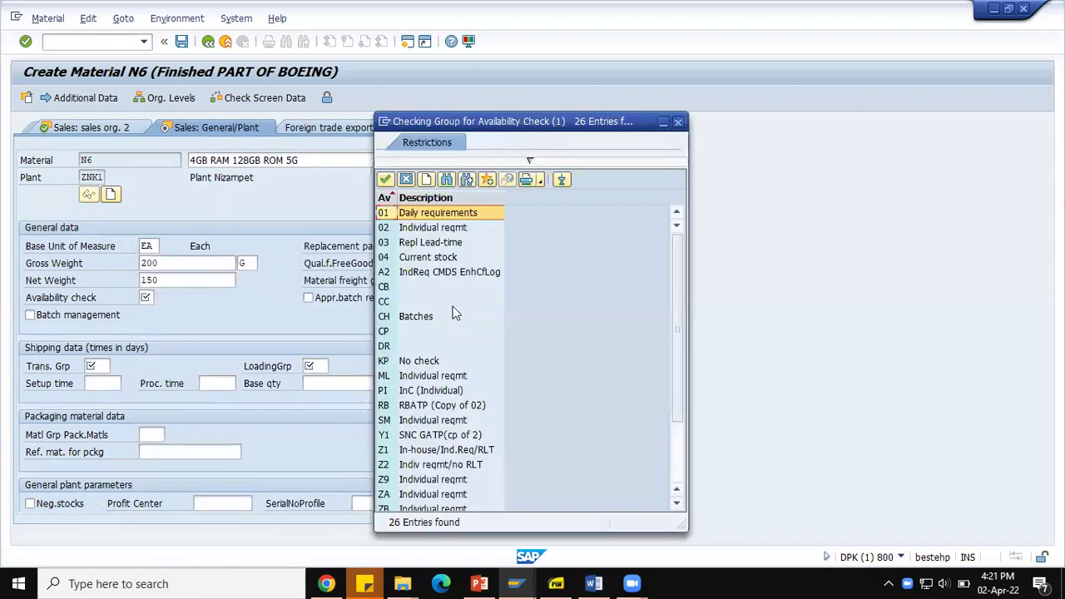
double_click(428, 213)
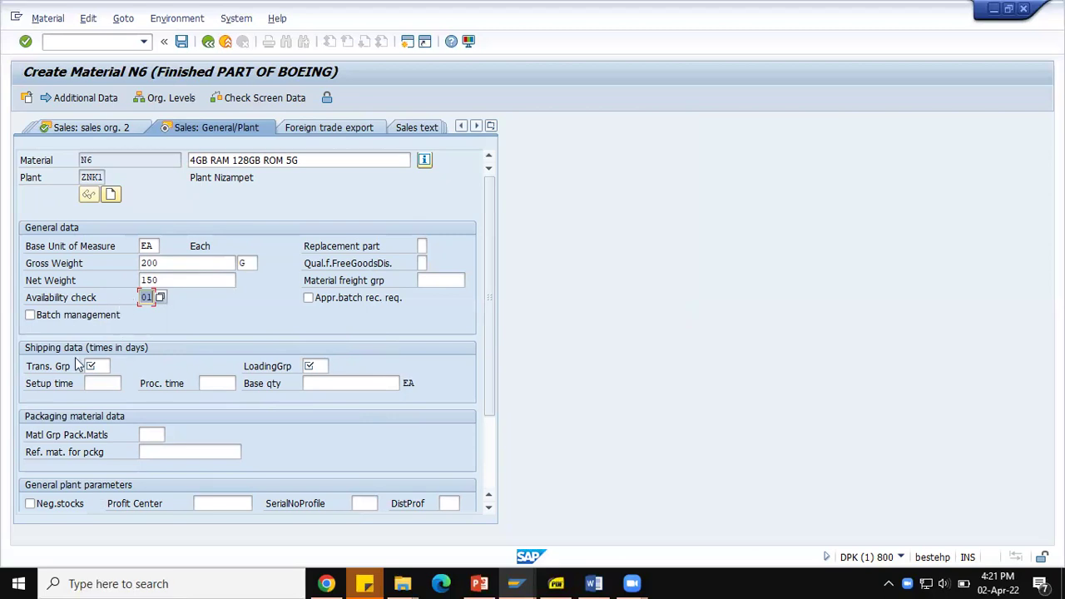
click(70, 319)
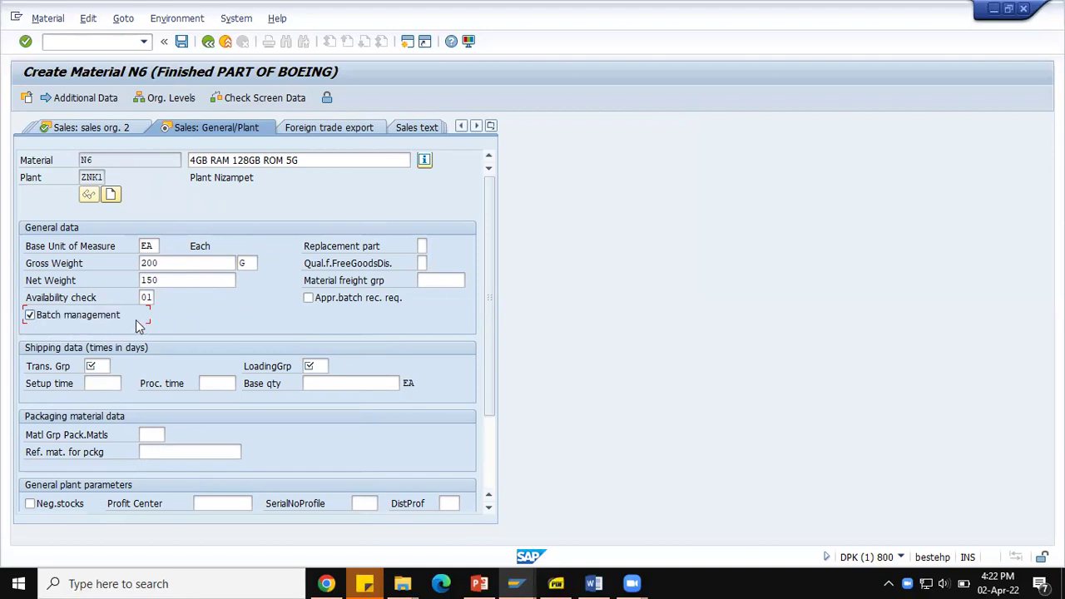
Step: In the shipping data of the Sales: General/Plant view, set the transportation group to 0004 (Train)
scroll(557, 281, down, 1)
scroll(557, 280, down, 1)
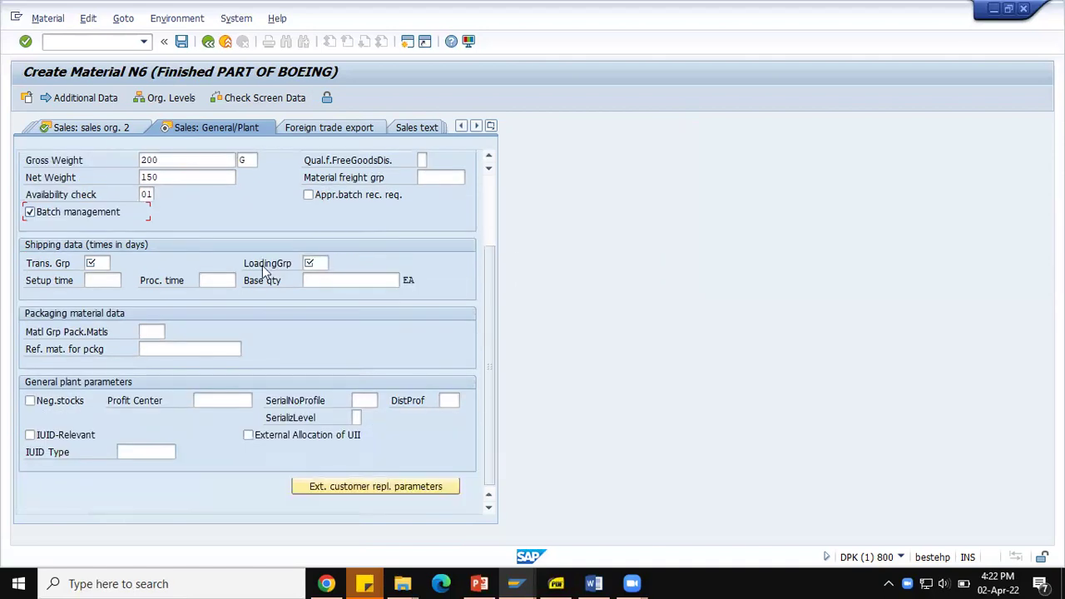
click(96, 263)
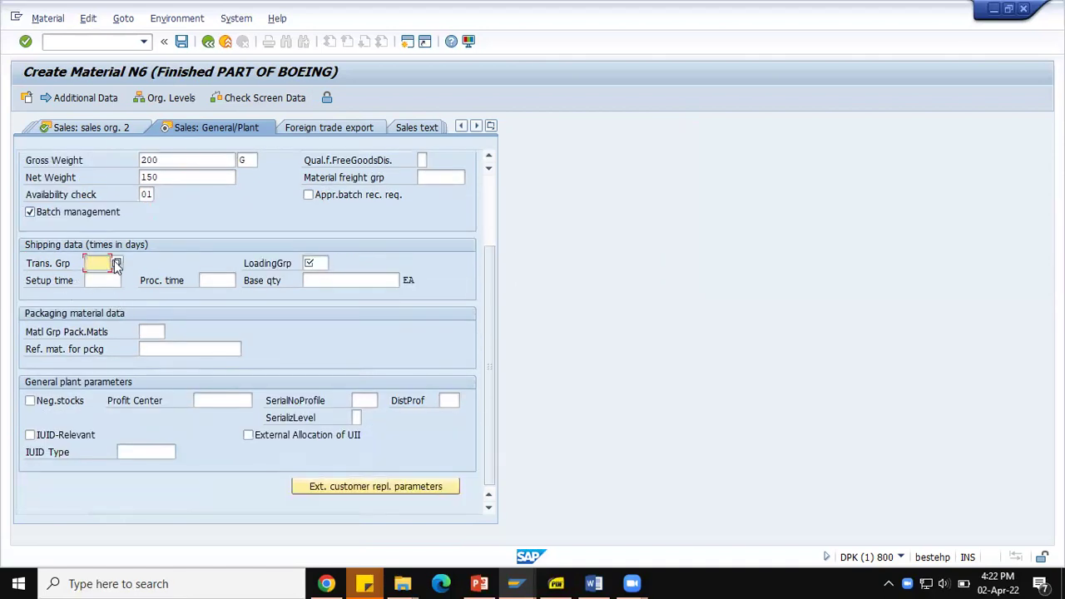
click(319, 263)
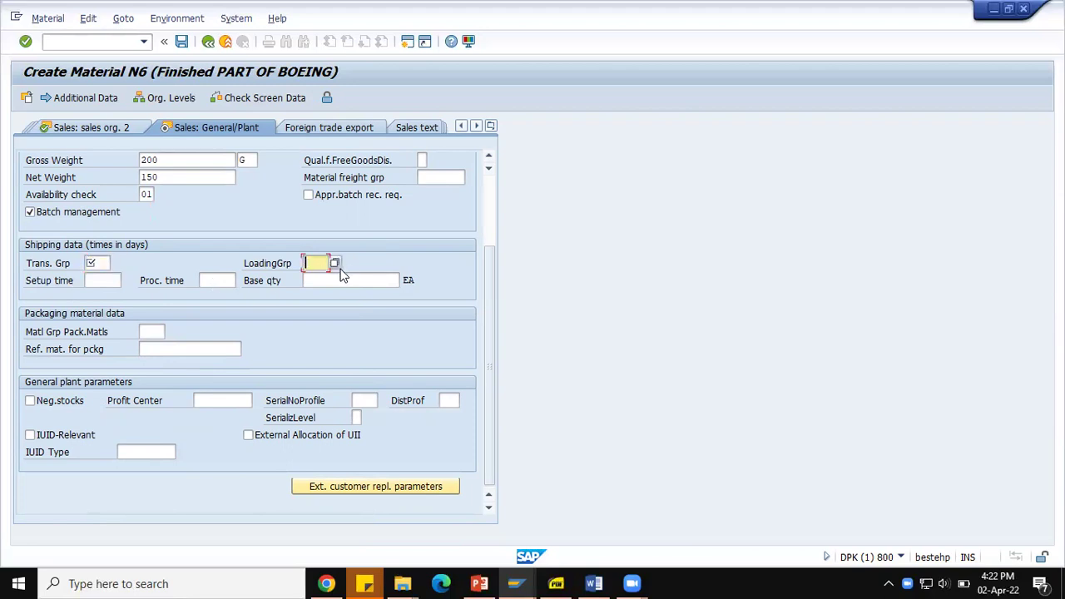
click(98, 262)
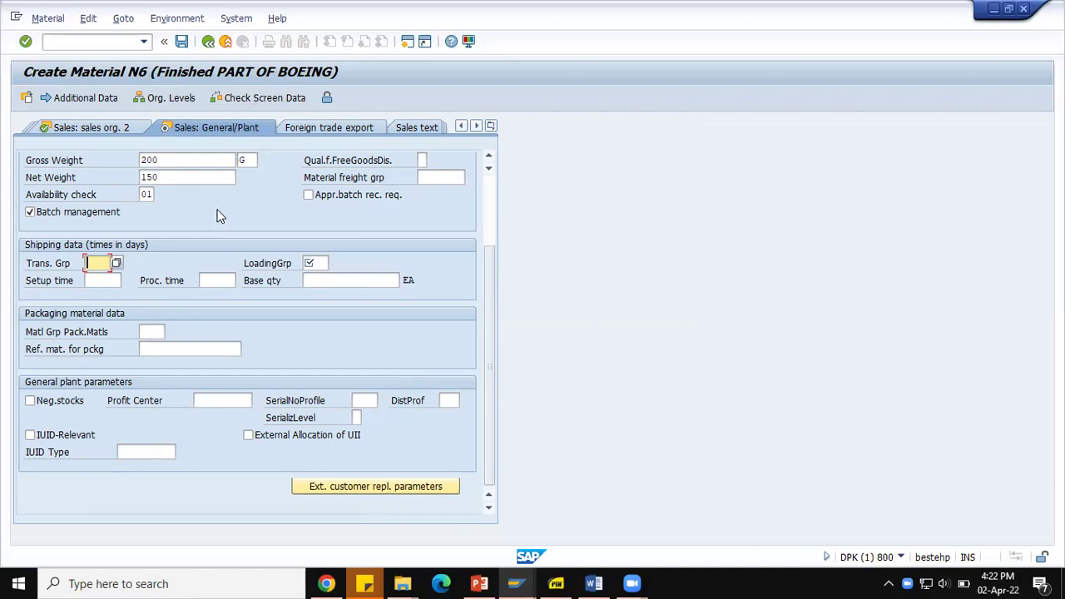
click(116, 264)
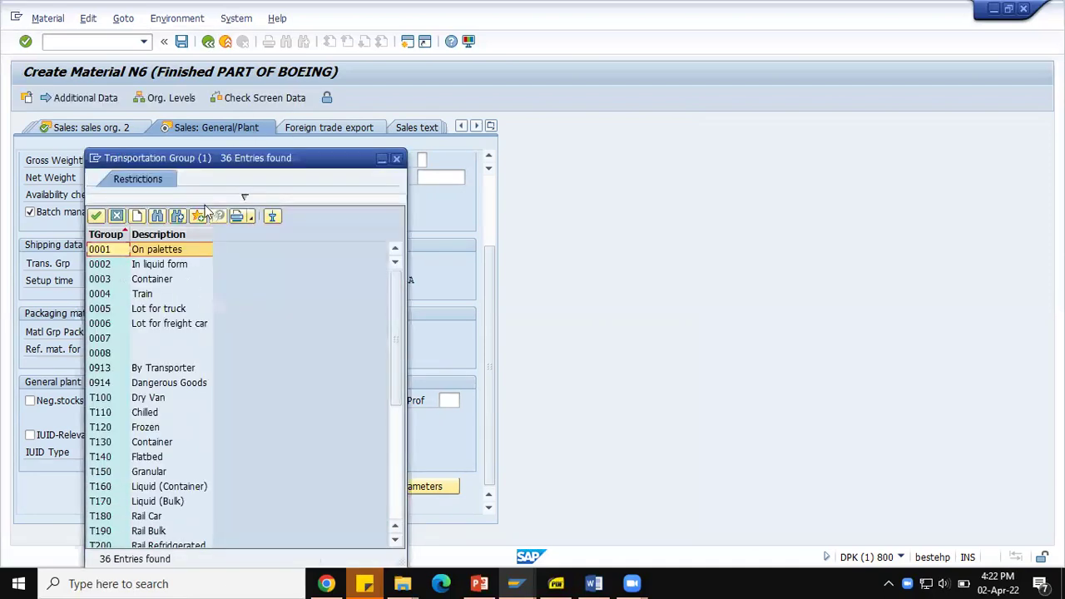
drag(232, 159, 401, 133)
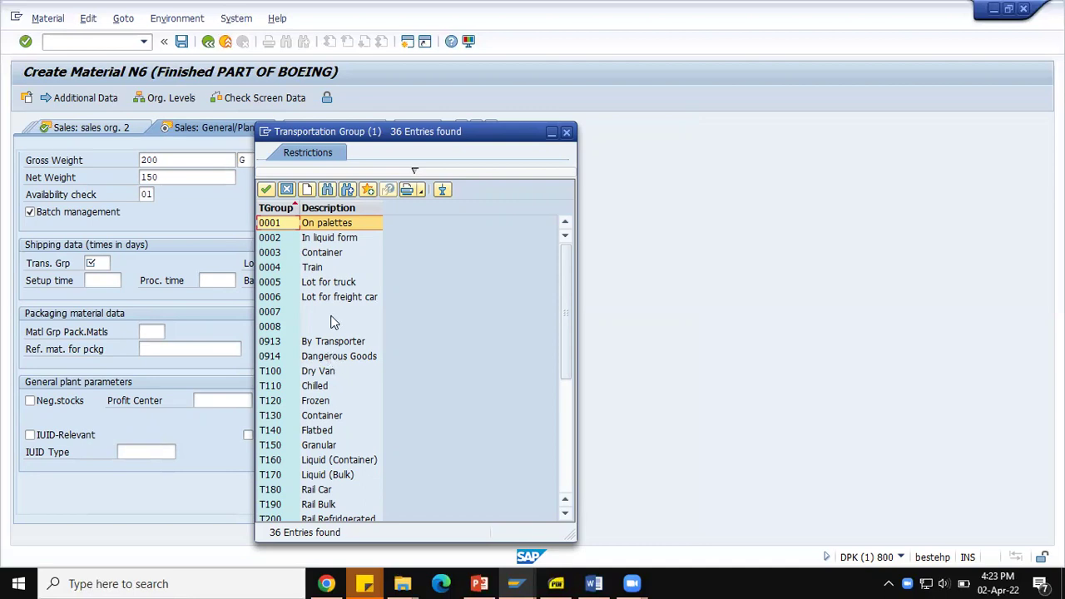
double_click(307, 269)
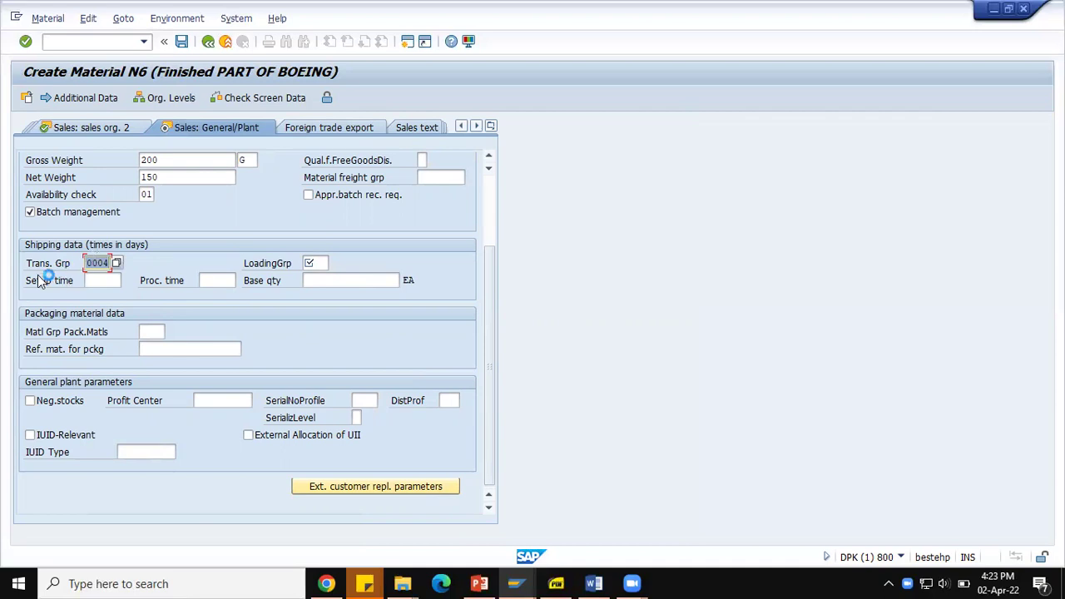
Step: Set the loading group in the shipping data to 0003 (Manual)
click(313, 263)
click(88, 263)
click(325, 263)
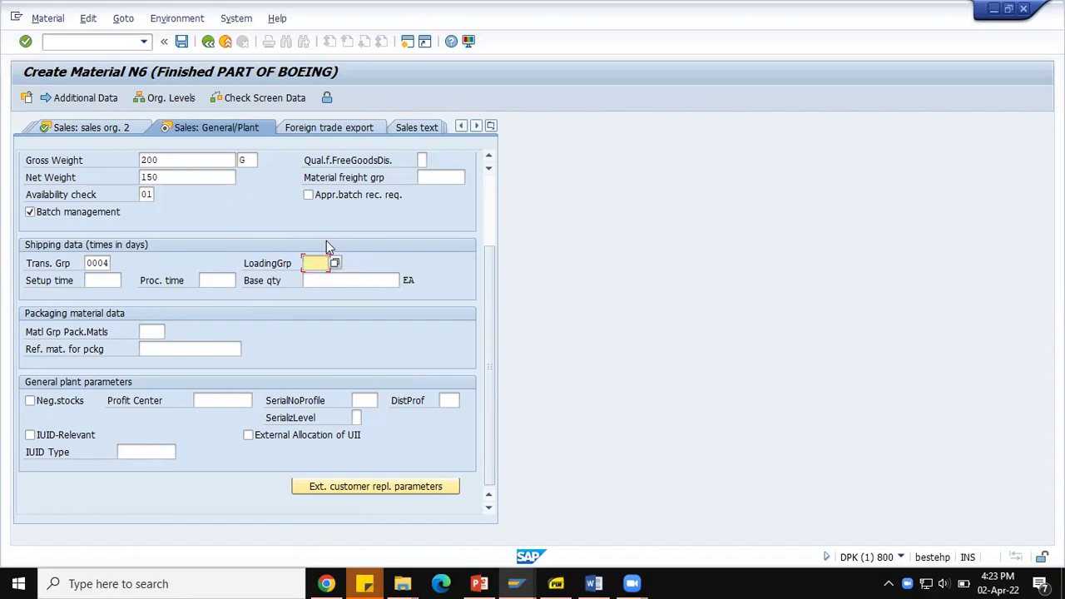
key(F4)
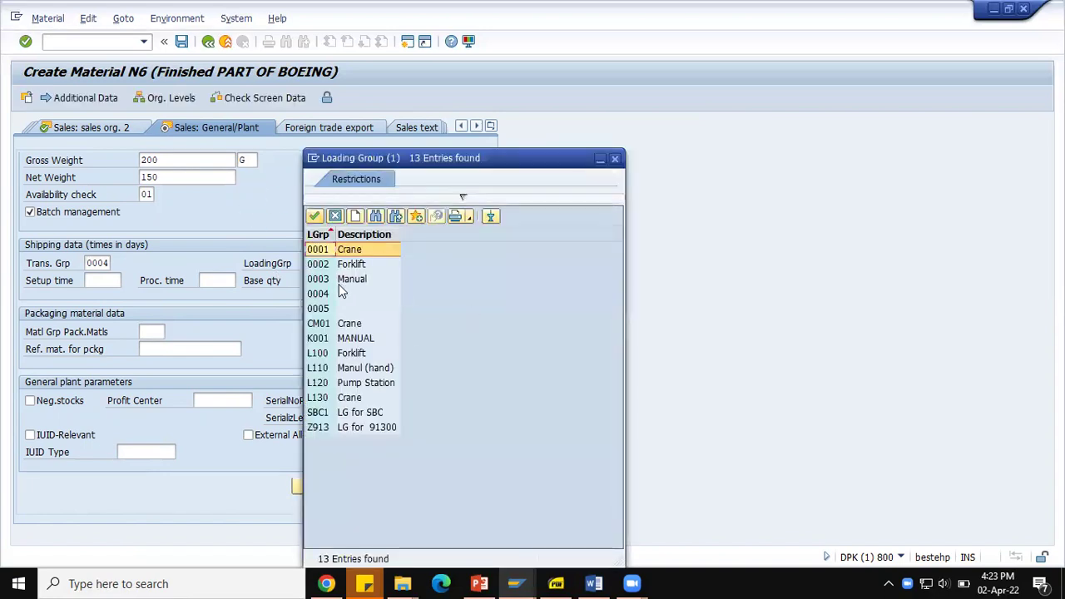
double_click(317, 282)
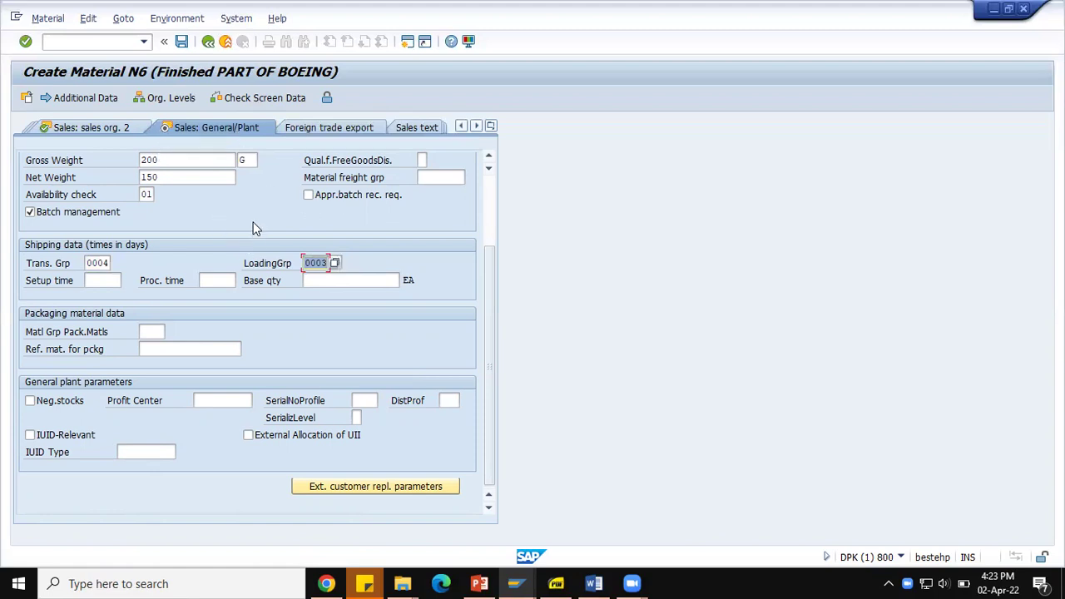
Step: Go to the MRP 1 view, set the MRP type to ND (No planning) and proceed to the Accounting 1 view
click(490, 127)
click(492, 125)
click(480, 129)
click(480, 129)
click(480, 129)
click(480, 129)
click(479, 129)
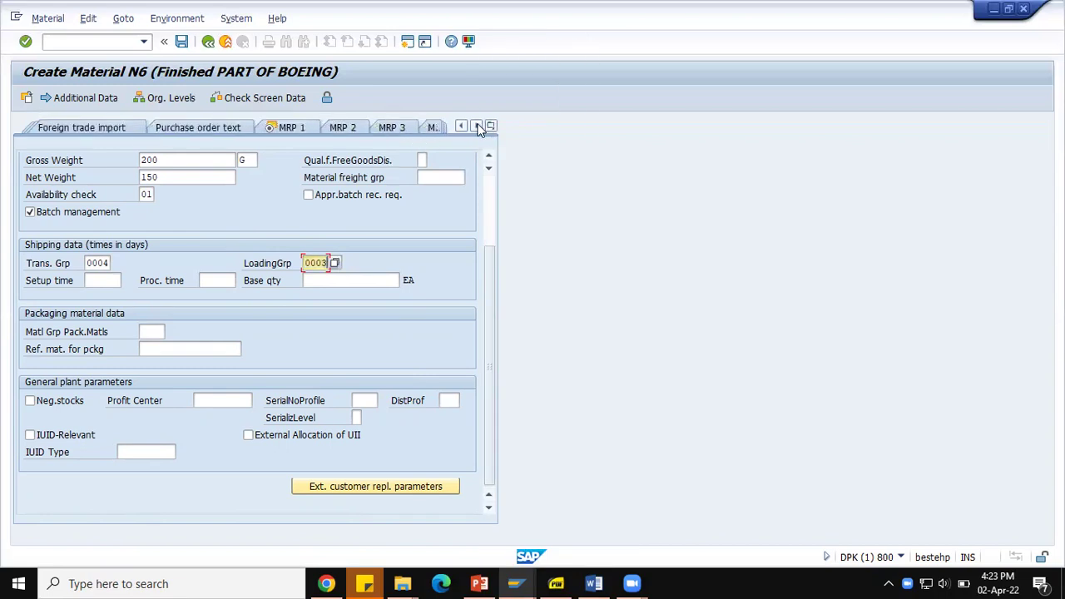
click(271, 127)
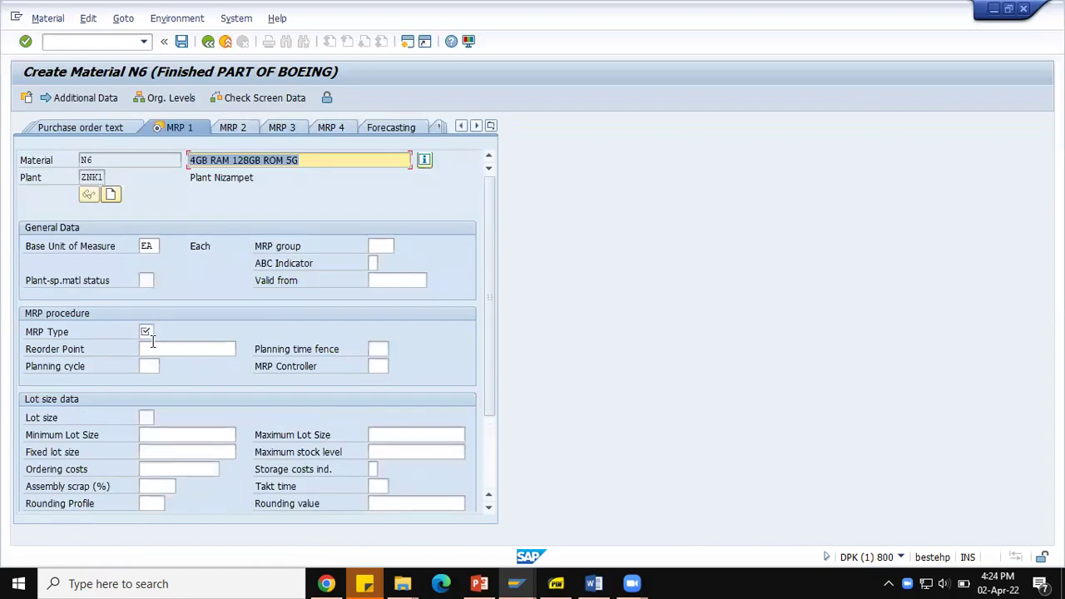
click(147, 331)
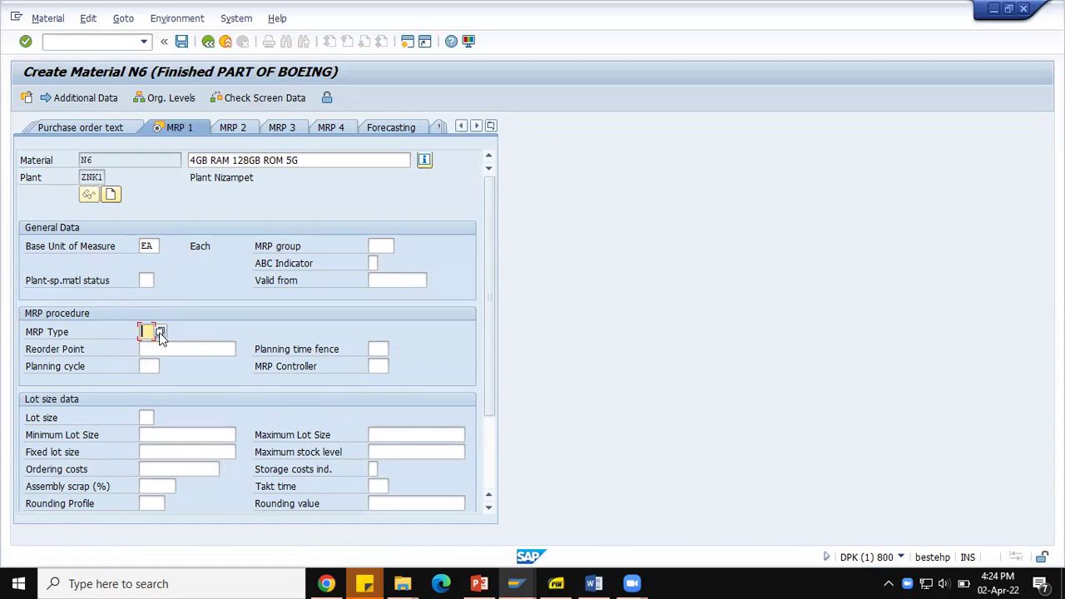
click(147, 331)
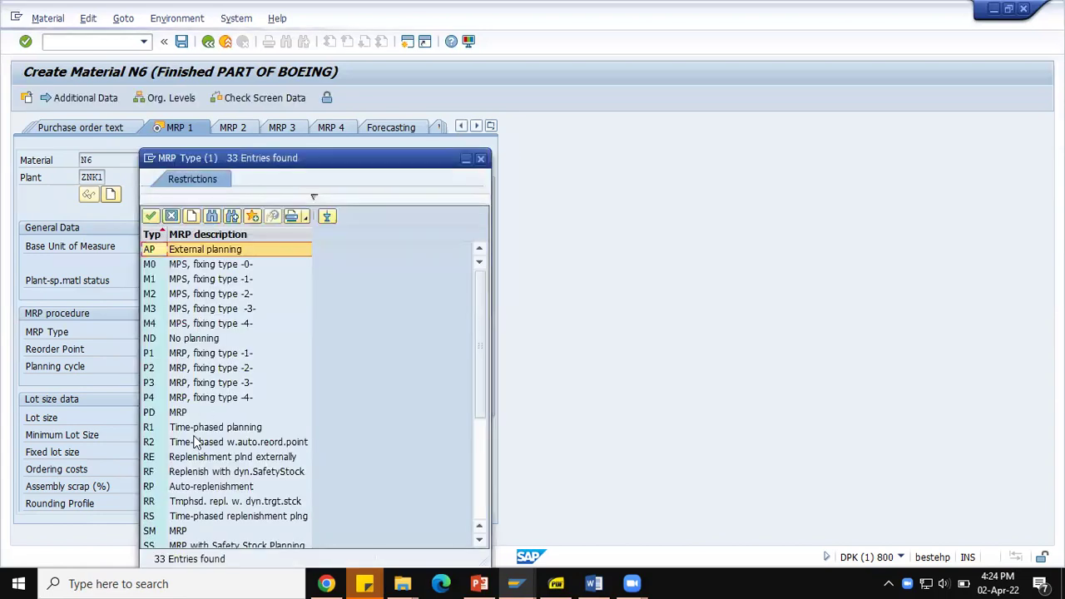
double_click(184, 339)
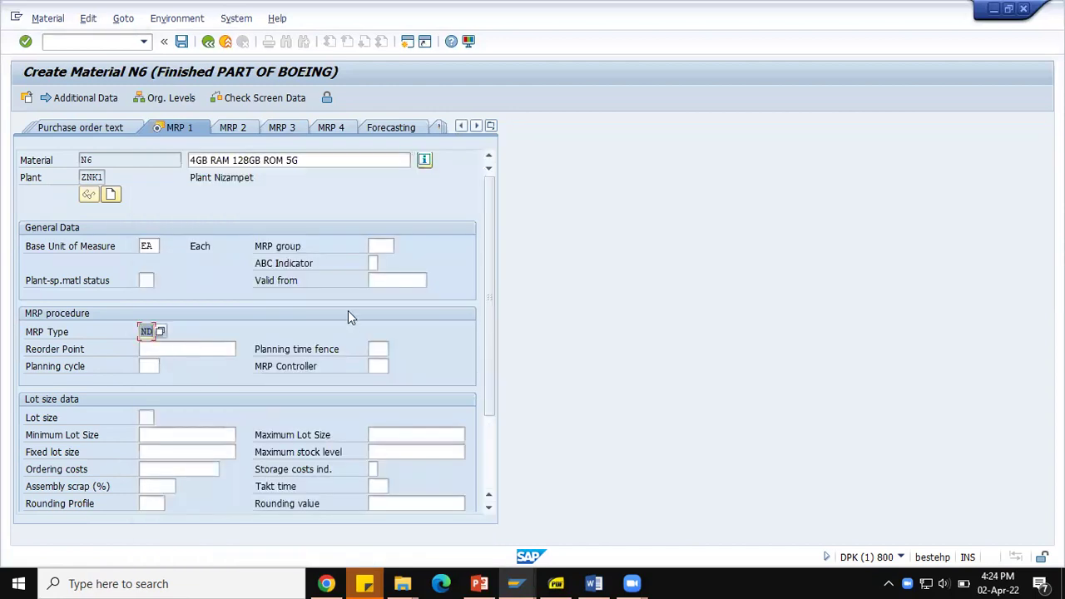
key(Return)
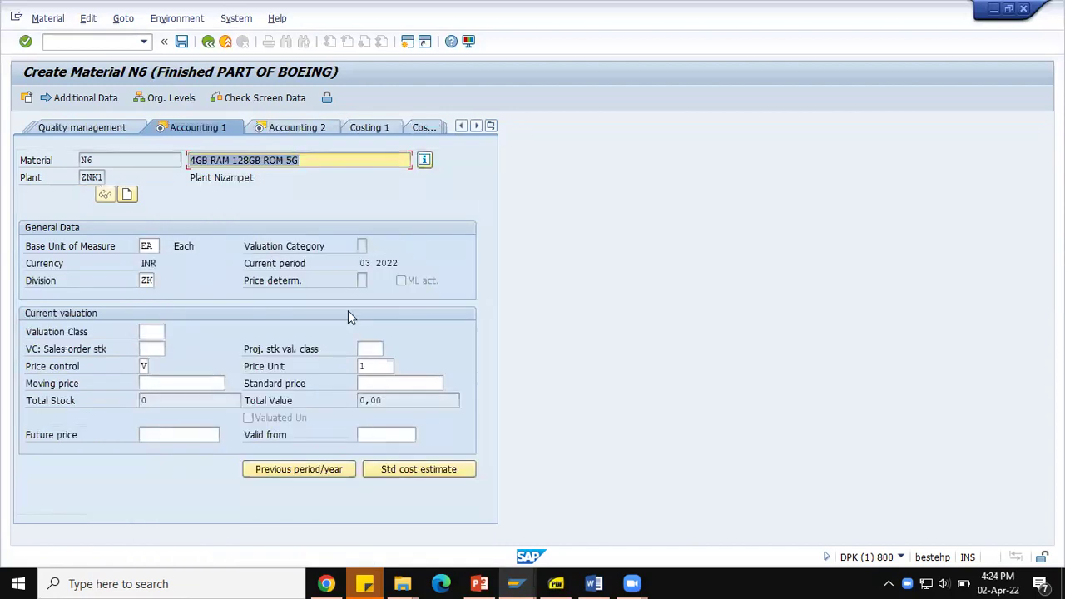
Step: In the Accounting 1 view, set the valuation class to 7920 (Finished products)
click(150, 332)
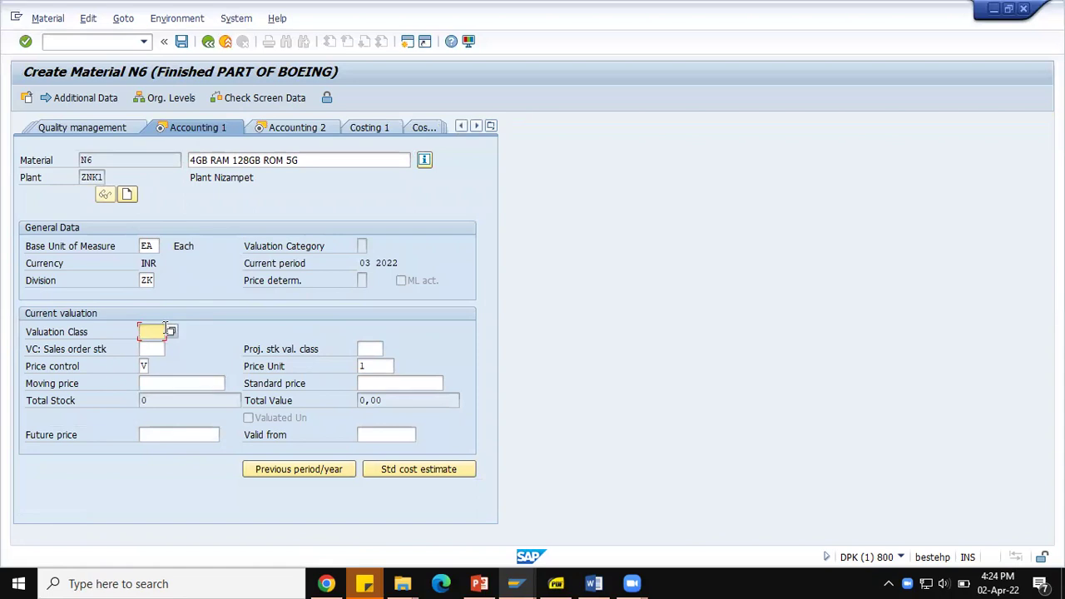
click(170, 332)
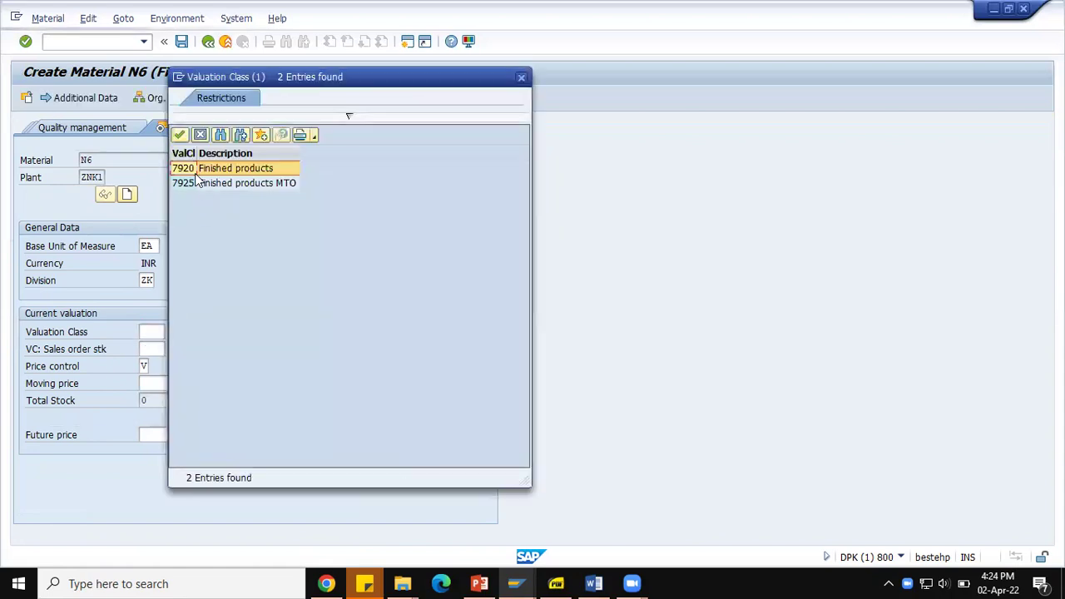
drag(329, 83, 658, 102)
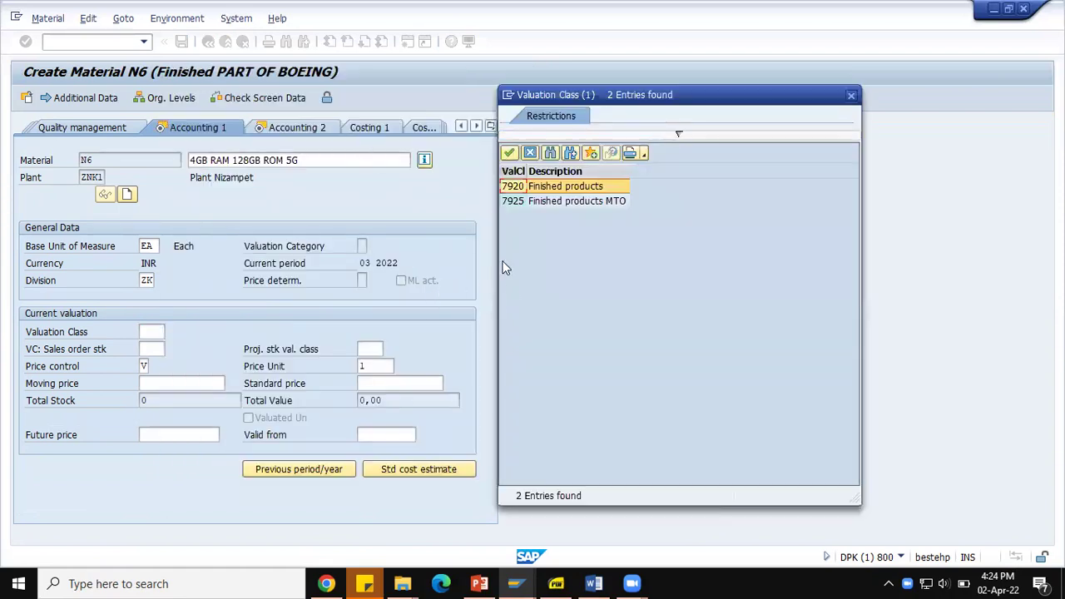
double_click(514, 187)
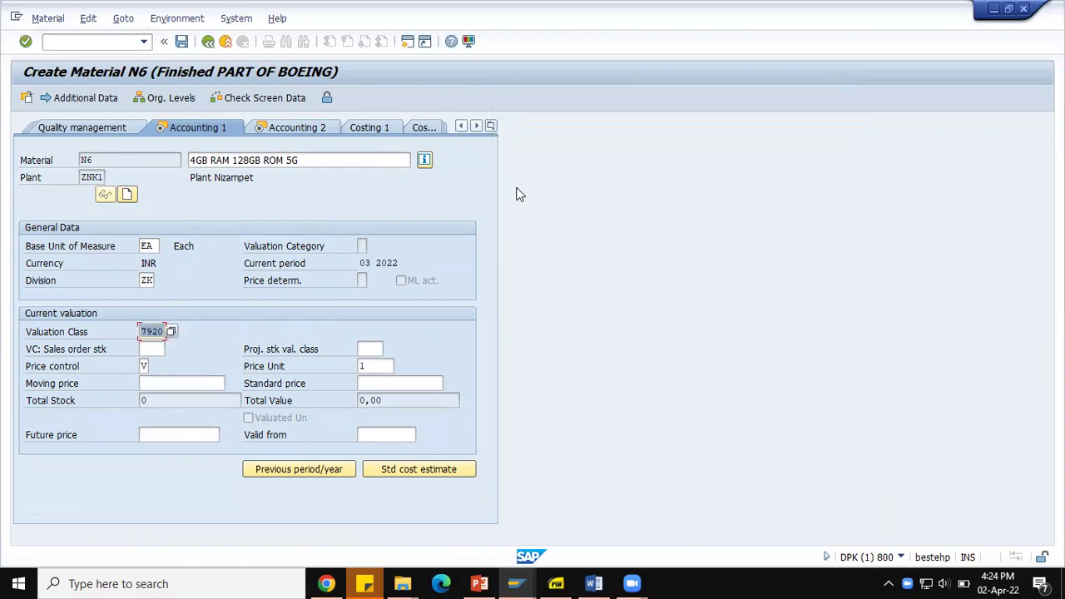
Step: Look up the price control indicators and set the price control to S (Standard price)
click(144, 367)
text(V)
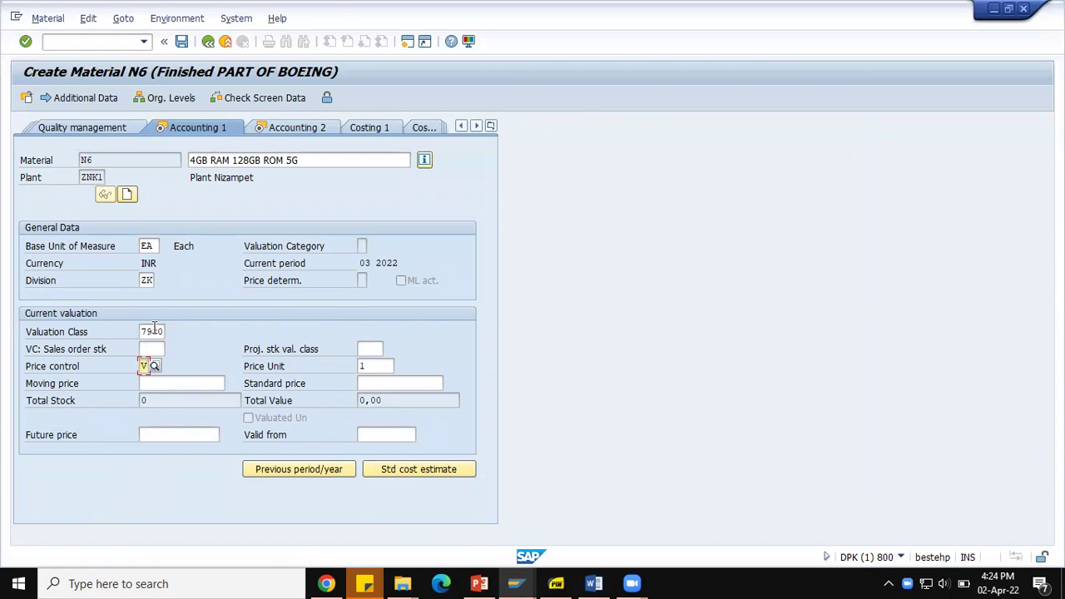
click(153, 366)
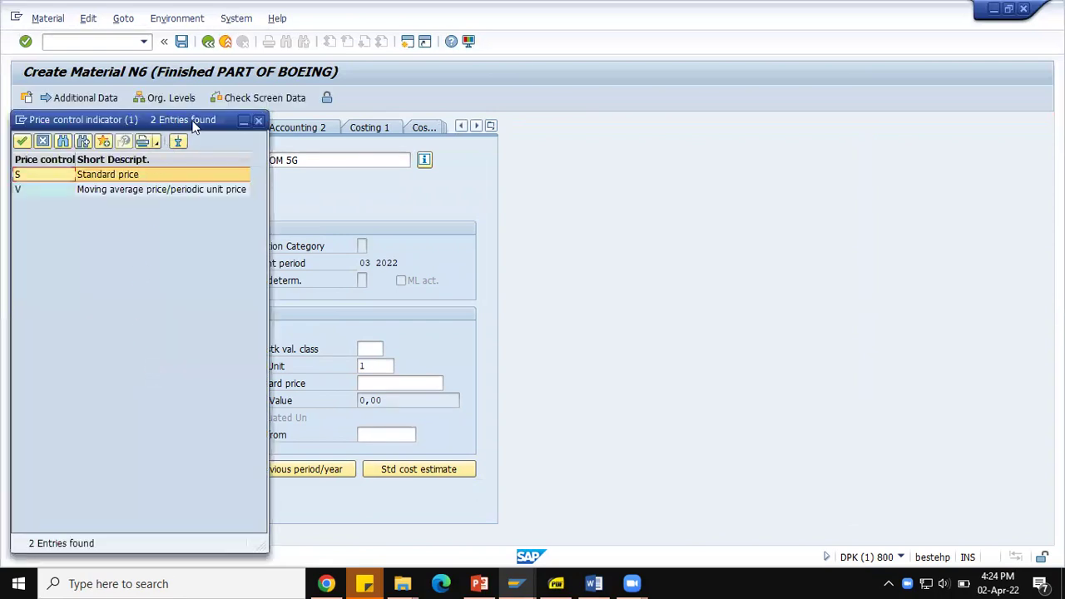
drag(191, 121, 627, 111)
double_click(468, 164)
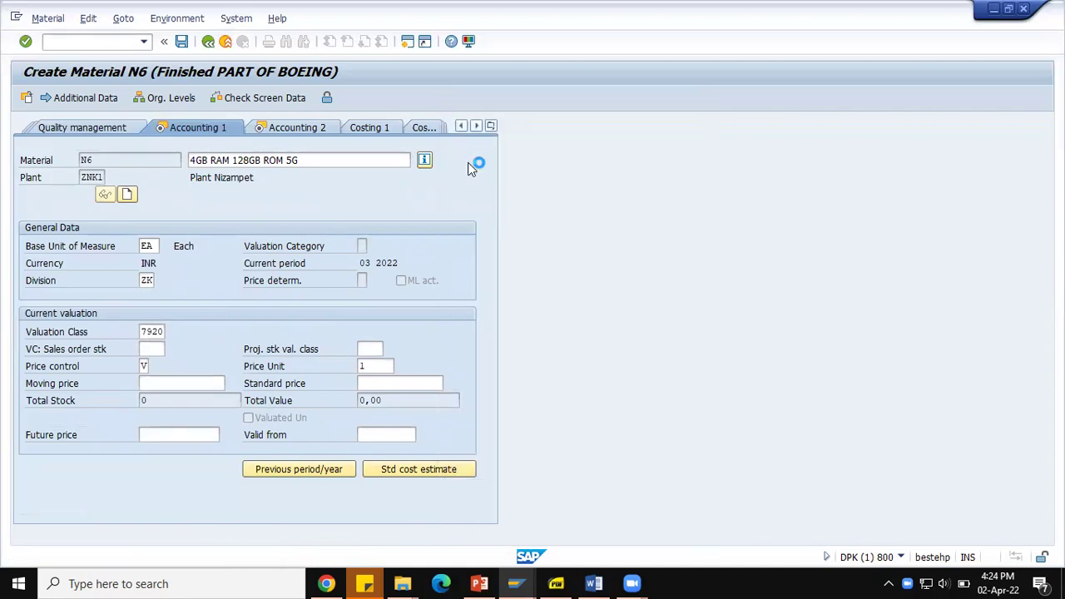
Step: Enter a standard price of 1000 and save the new material, skipping the optional Accounting 2 data
click(164, 386)
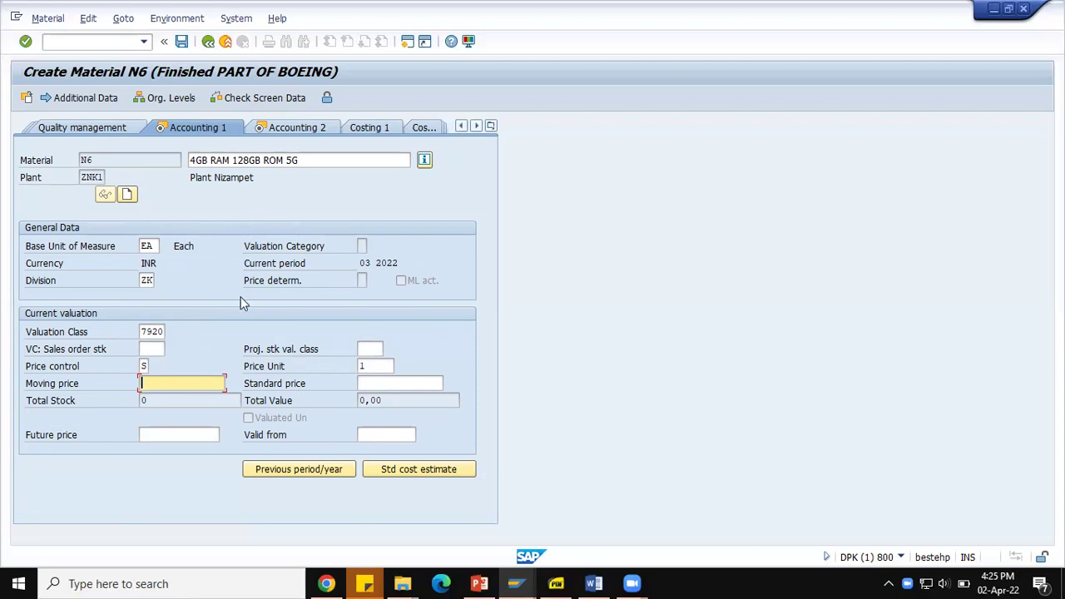
click(389, 382)
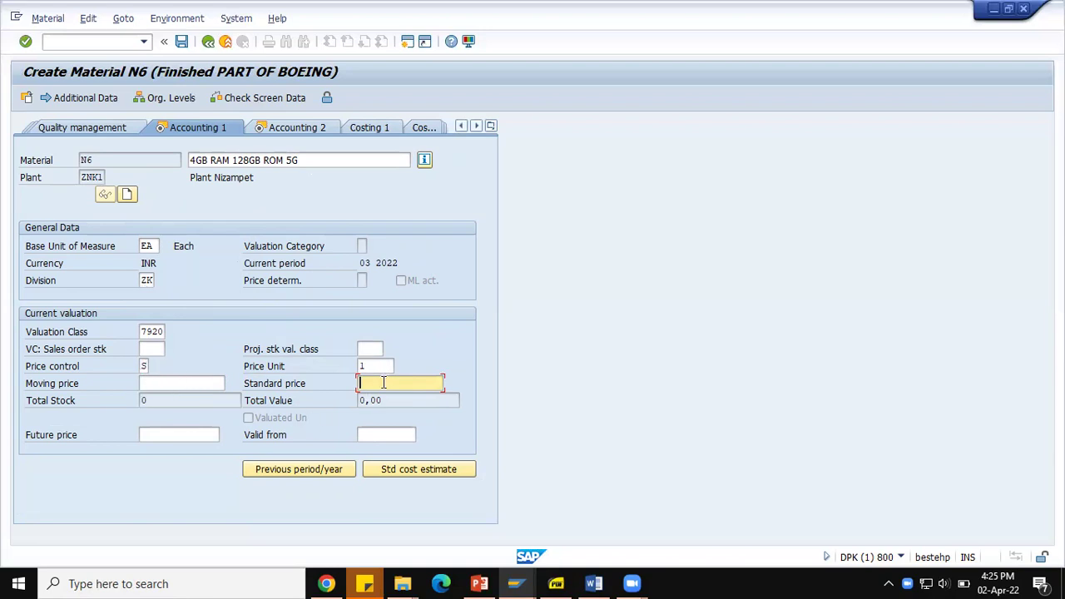
text(1000)
key(Return)
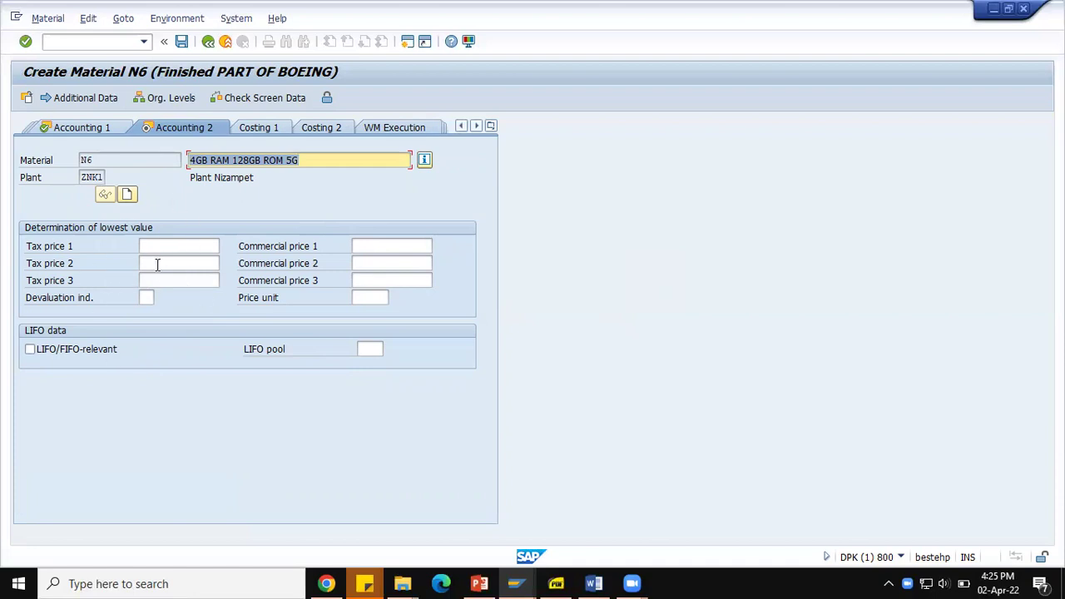
key(Return)
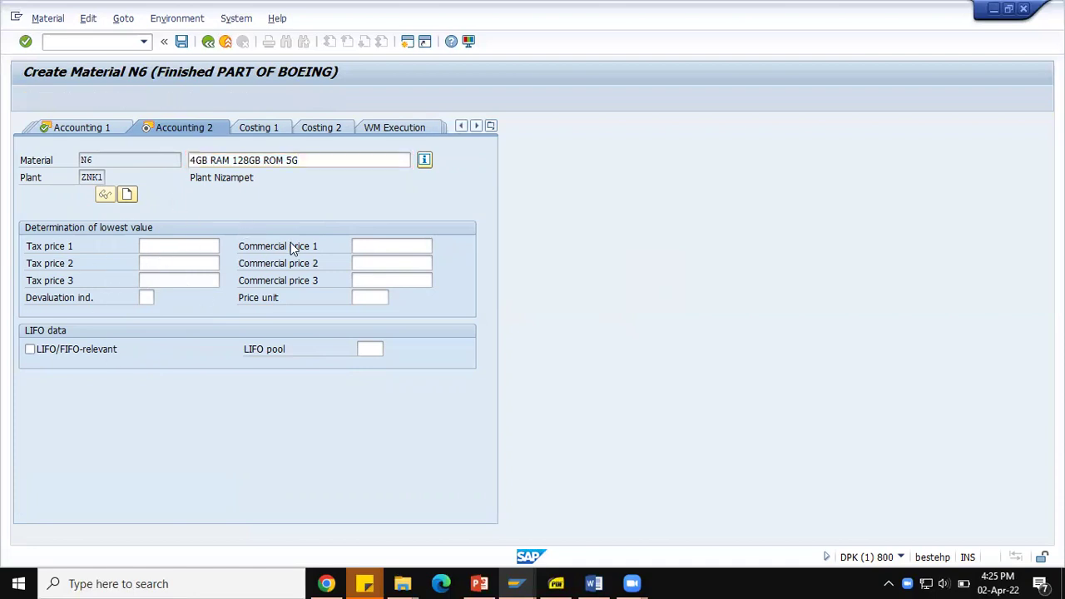
click(211, 322)
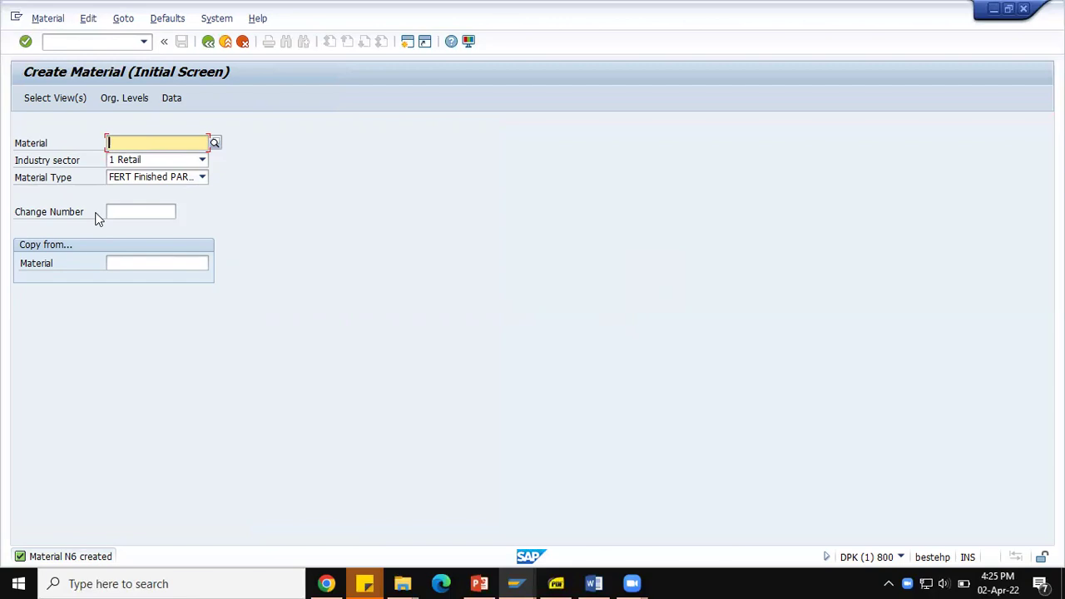
Step: Switch to the PowerPoint material master presentation and read the FiCO Settings slide for the fiscal year variant transaction
click(125, 41)
click(481, 582)
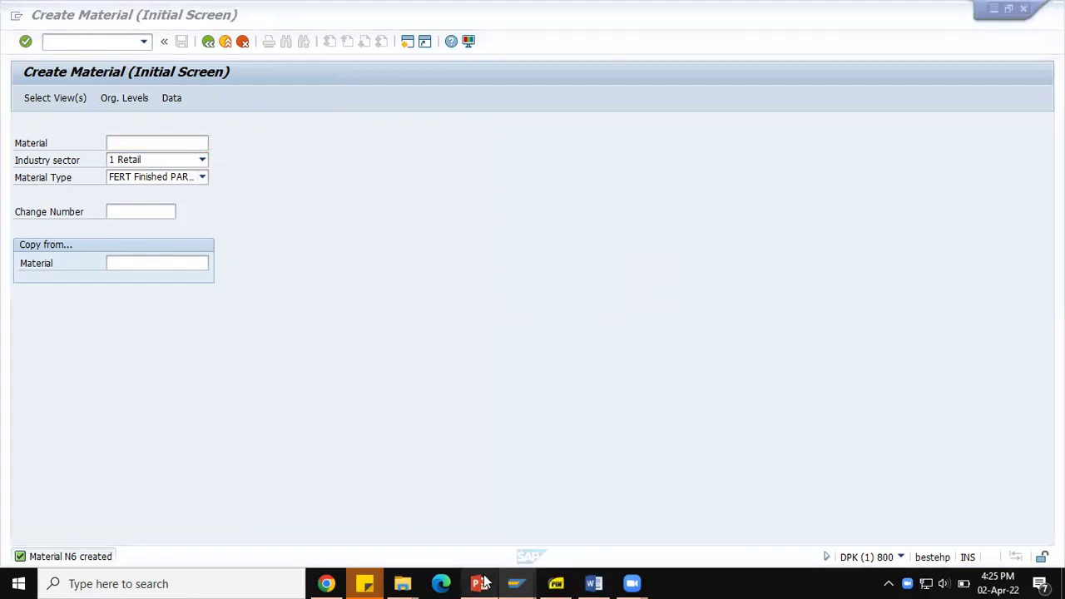
click(56, 247)
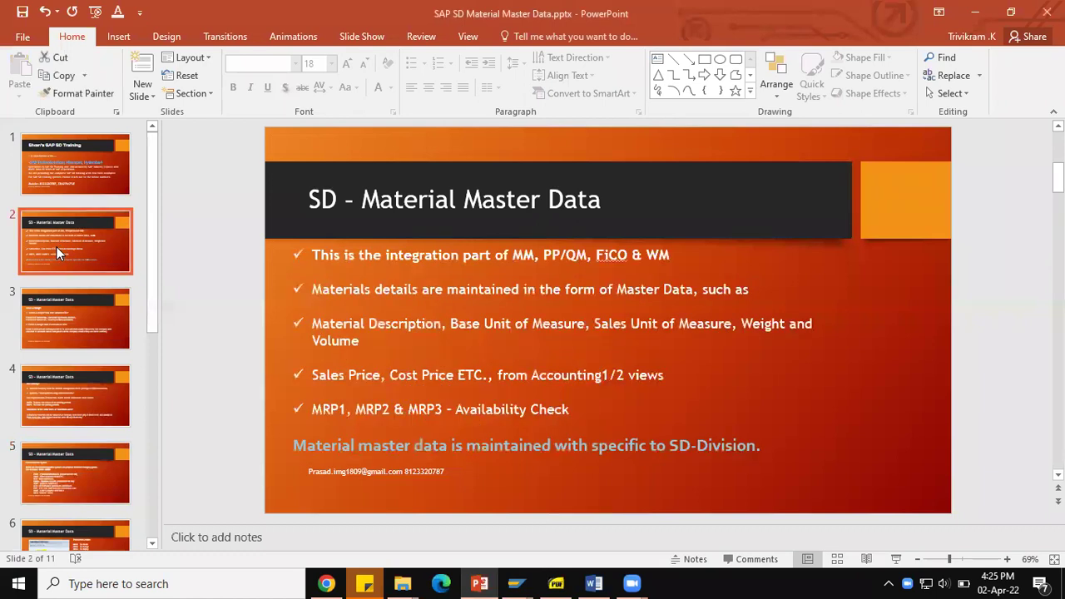
click(79, 330)
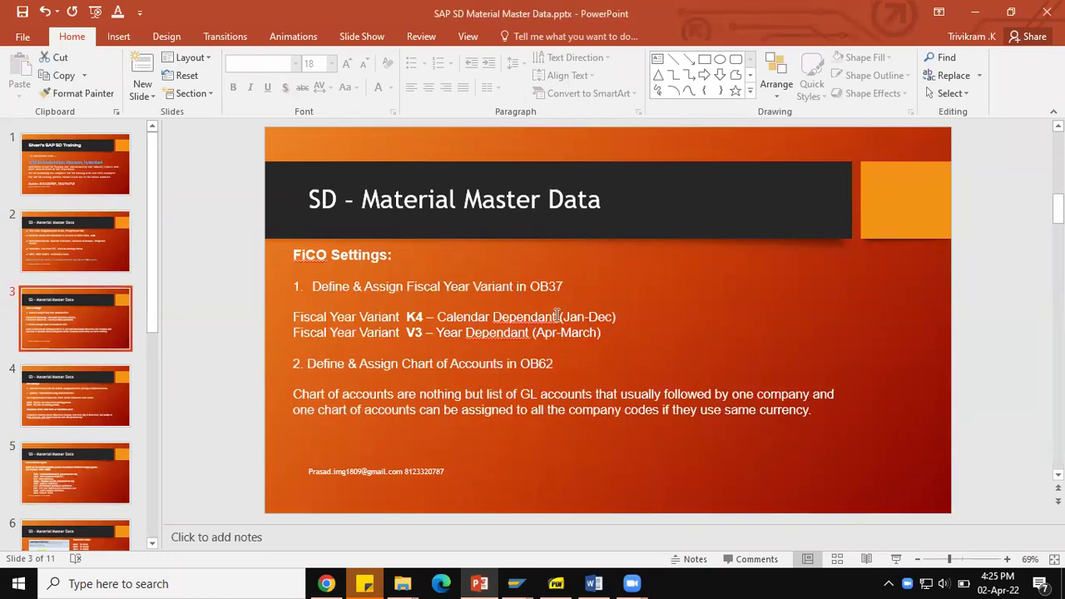
Step: Switch back to SAP and open transaction OB37 to assign company codes to fiscal year variants
key(alt+Tab)
text(/n)
key(Return)
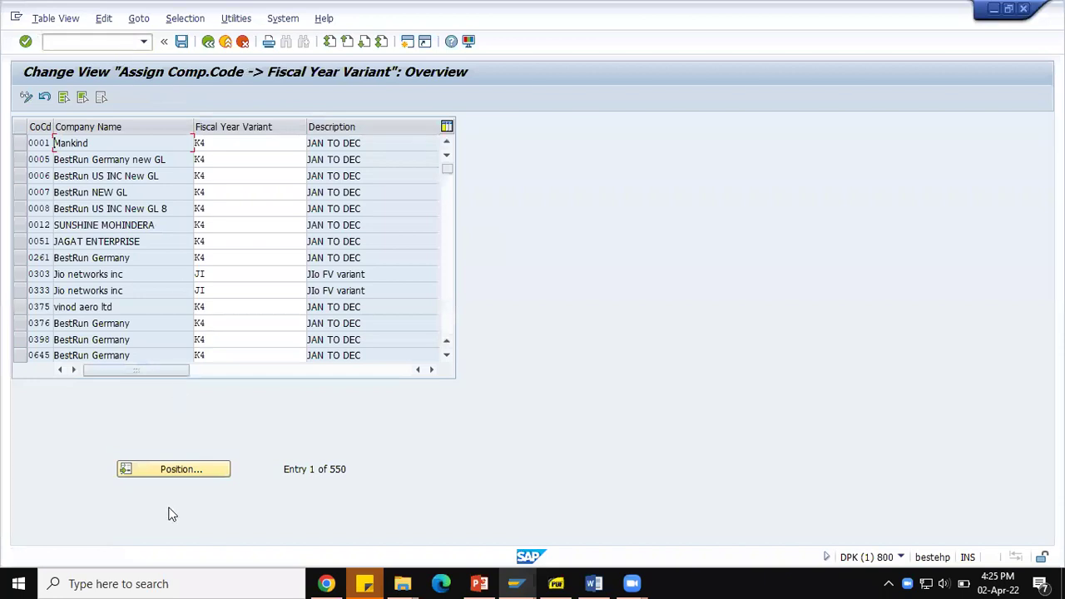
Step: Position the list on company code ZNK1 and select its fiscal year variant entry
click(203, 468)
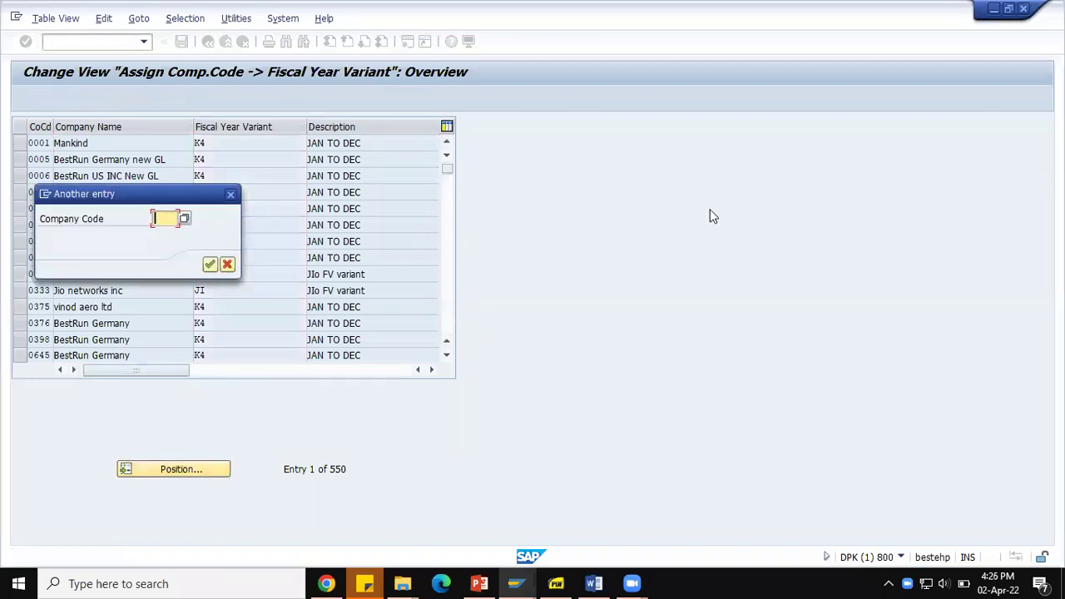
text(z)
key(Down)
key(Return)
key(Return)
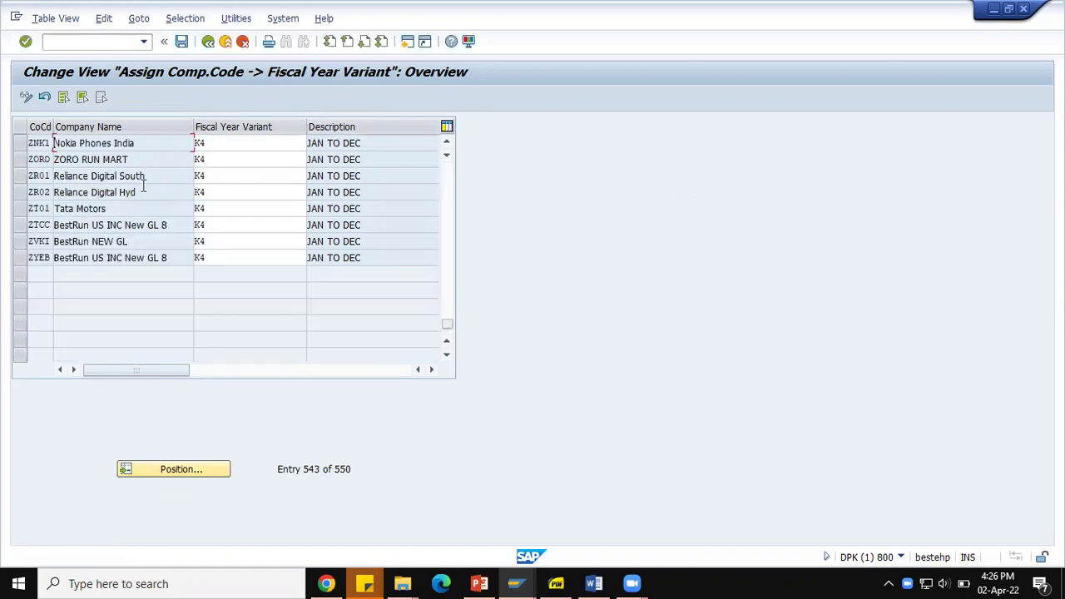
click(219, 143)
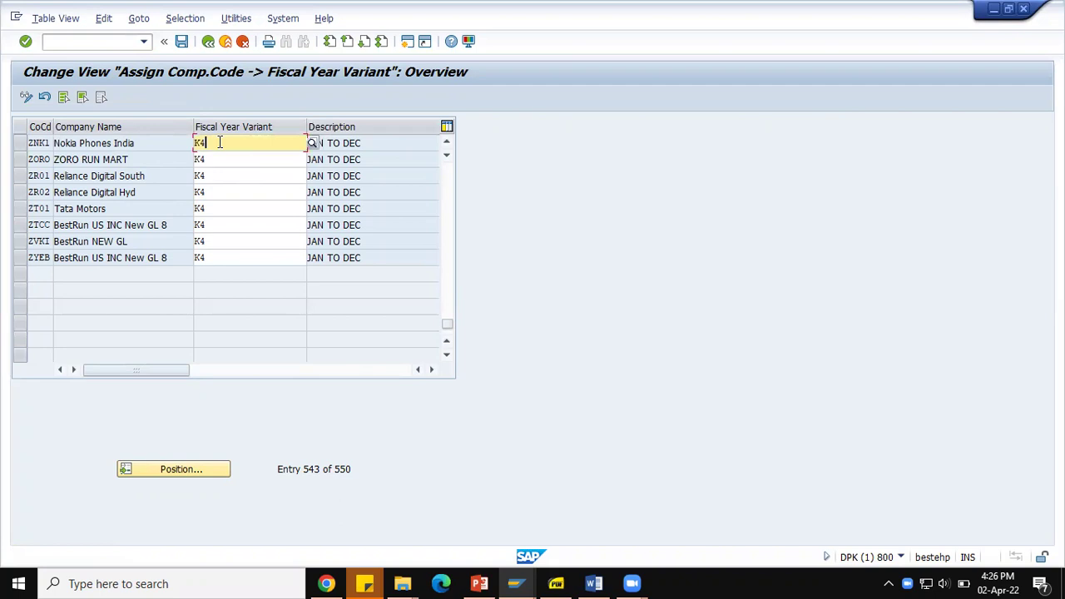
Step: Look up the available fiscal year variants for company code ZNK1, find K4 in the list, and close it without changes
click(312, 144)
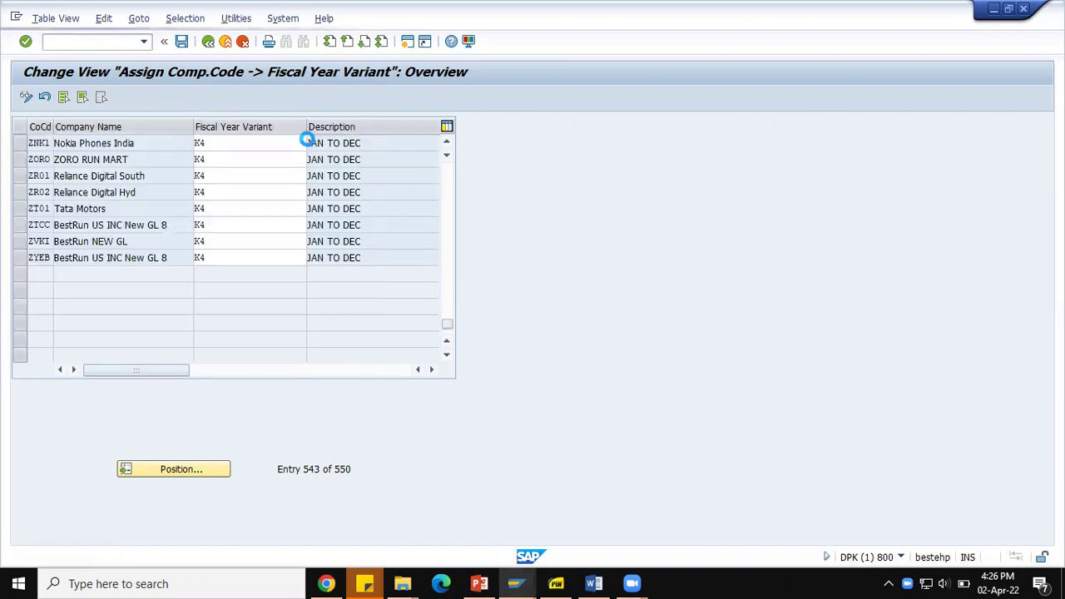
scroll(87, 412, down, 5)
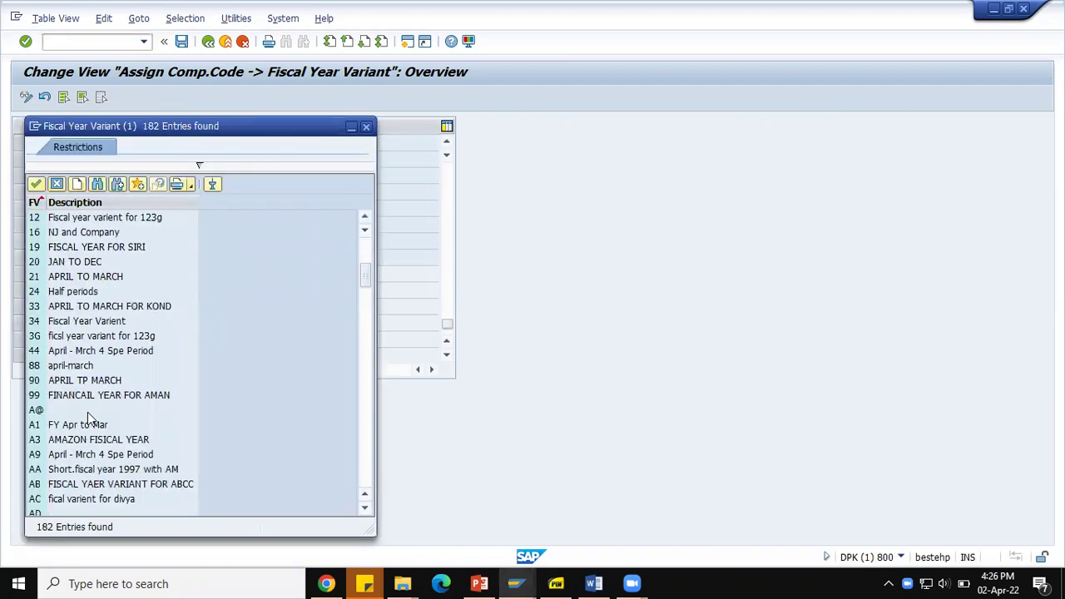
scroll(89, 402, down, 15)
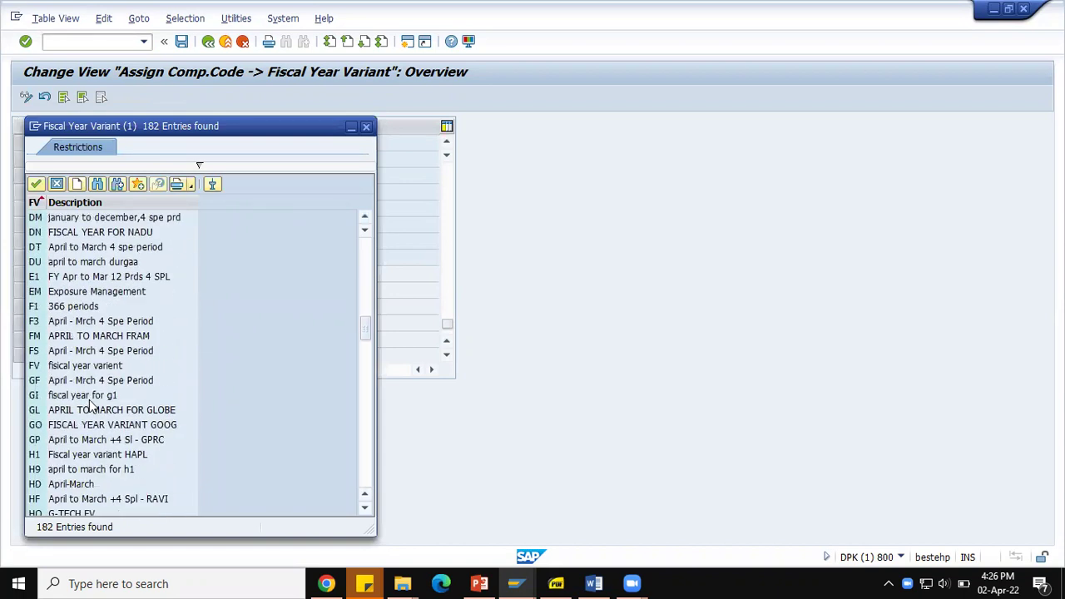
scroll(87, 398, down, 3)
scroll(88, 435, down, 4)
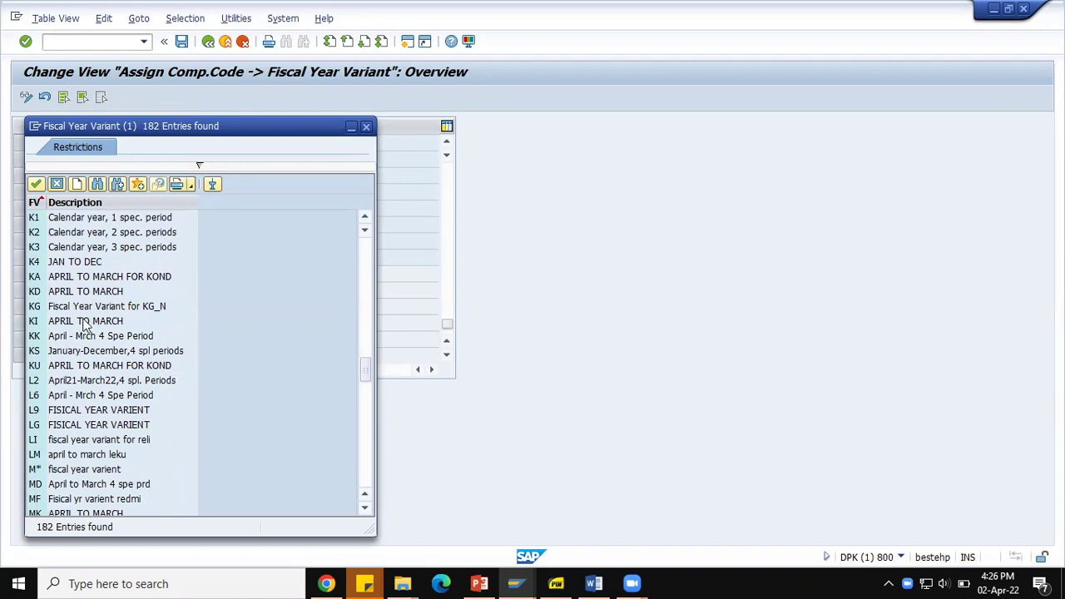
click(82, 263)
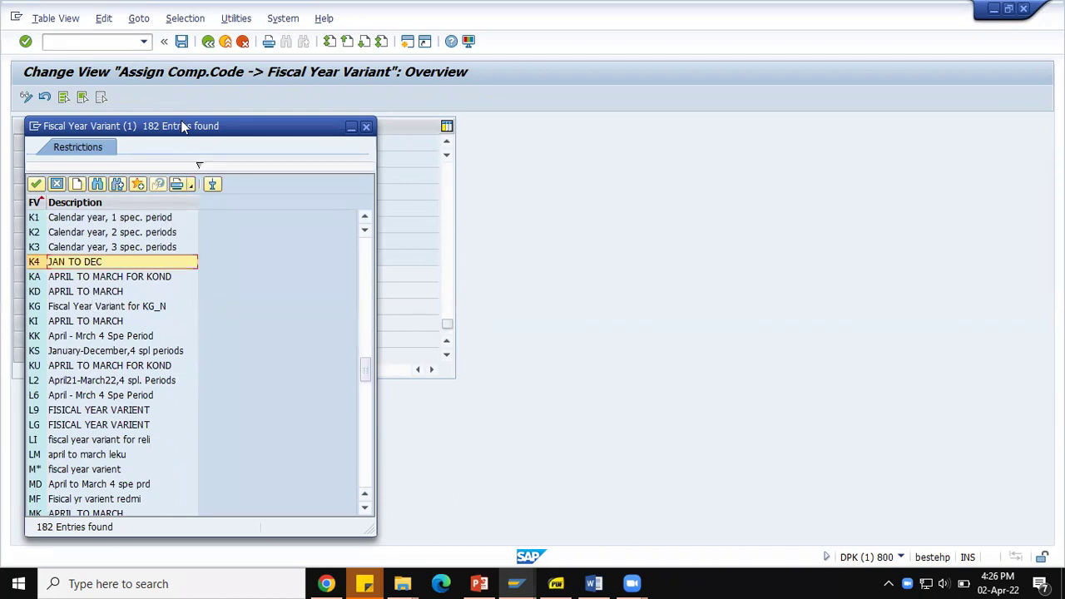
drag(197, 129, 564, 68)
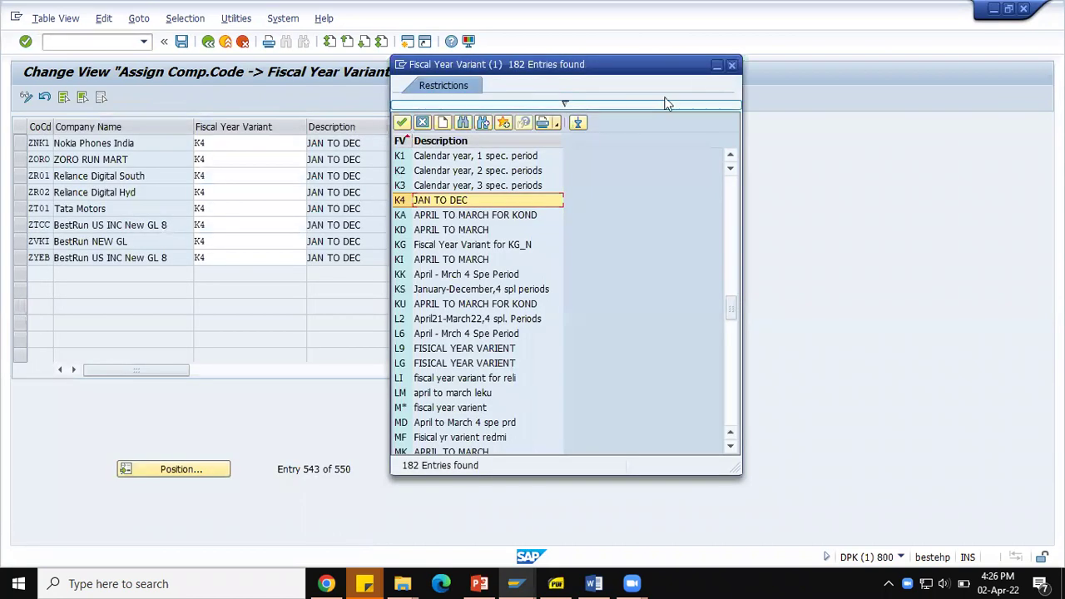
click(732, 65)
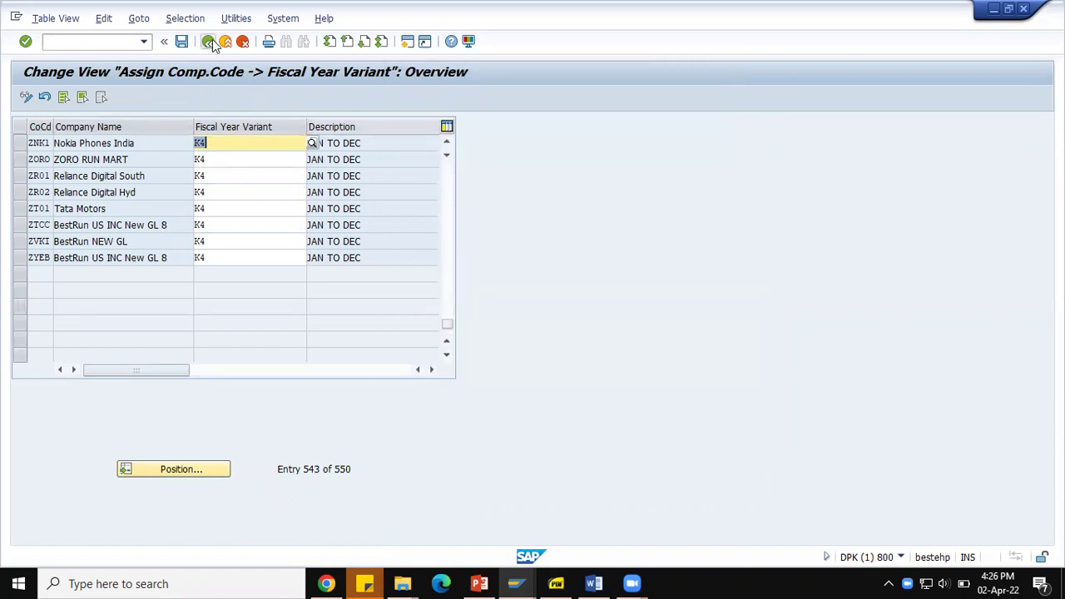
Step: Check the FiCO Settings slide in PowerPoint, return to SAP, and open transaction OB62 for chart of accounts assignment
key(alt+Tab)
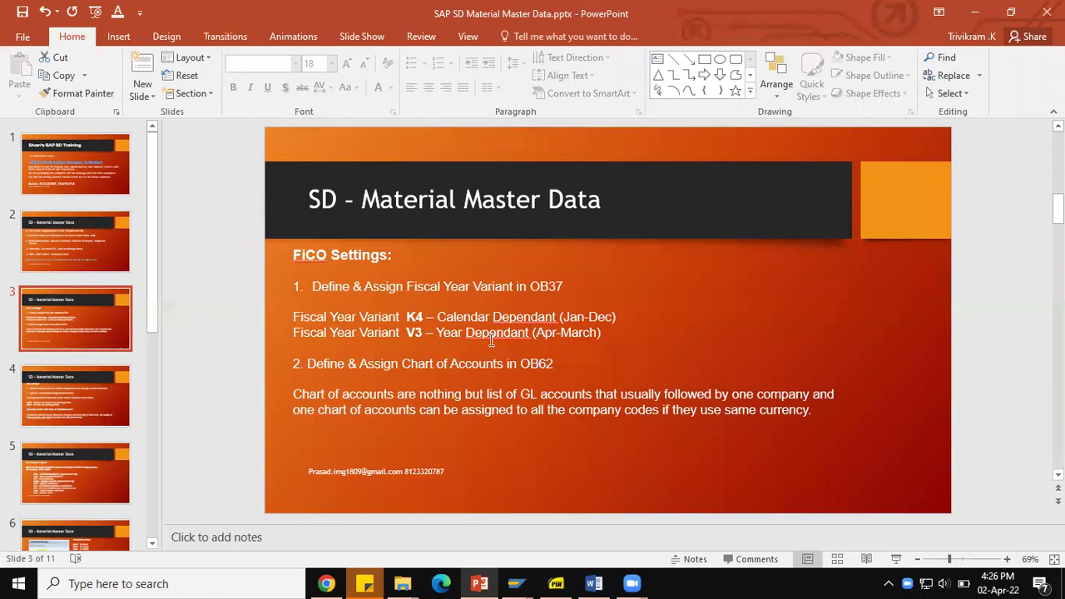
key(alt+Tab)
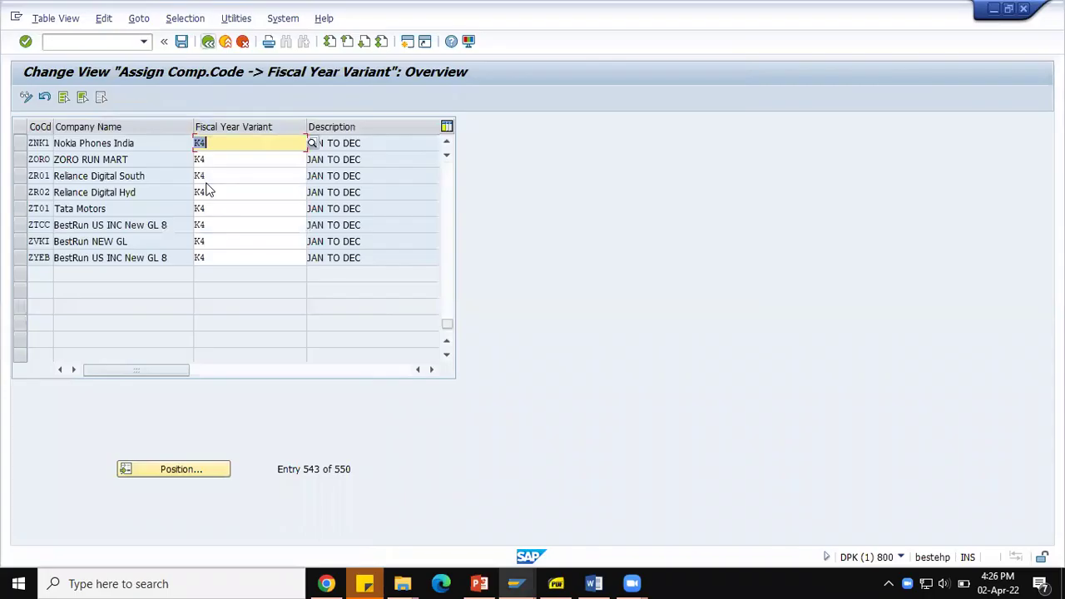
click(109, 43)
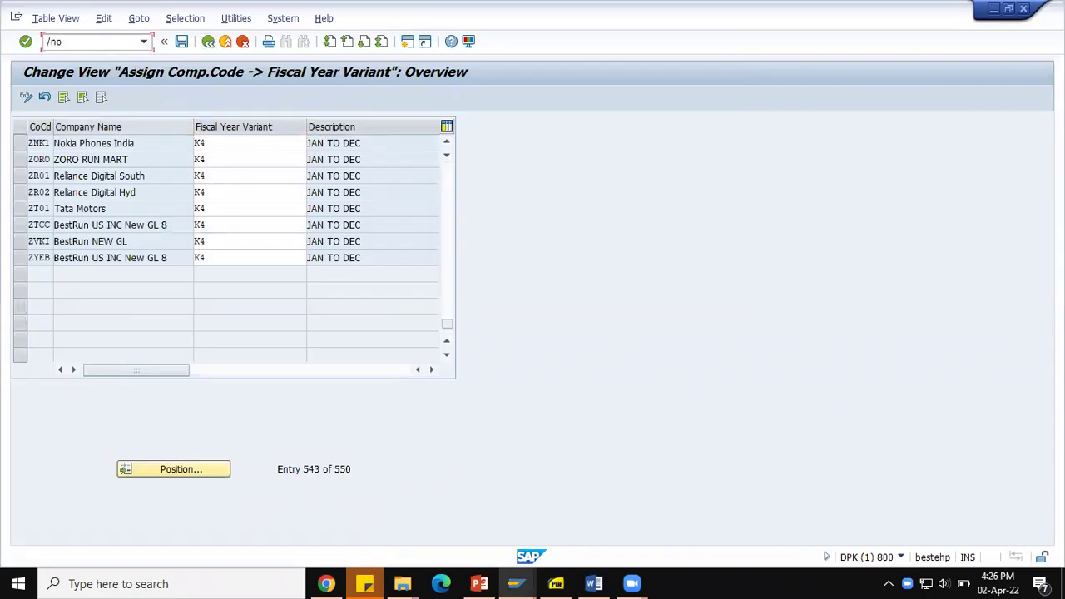
text(/nob62)
key(Return)
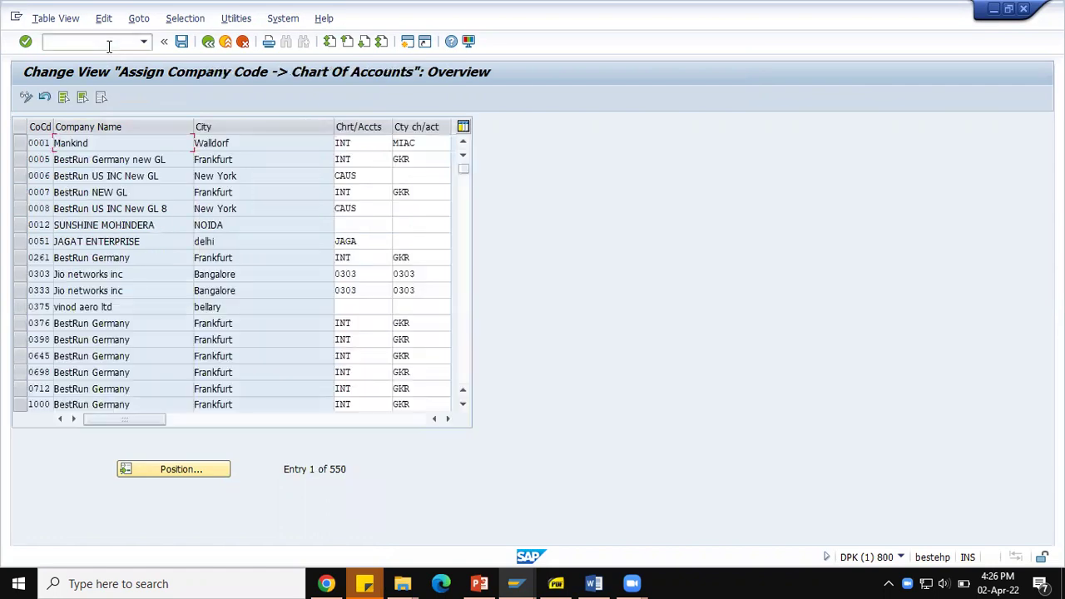
Step: Position the list on company code ZNK1, narrow the City column, and select its chart of accounts entry
click(159, 471)
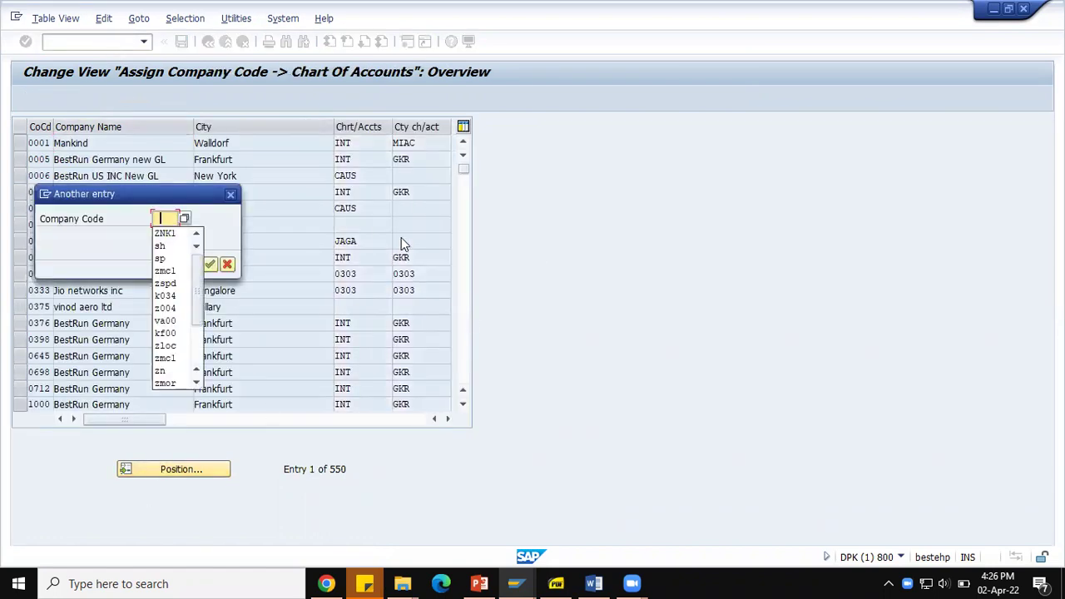
click(164, 233)
click(209, 264)
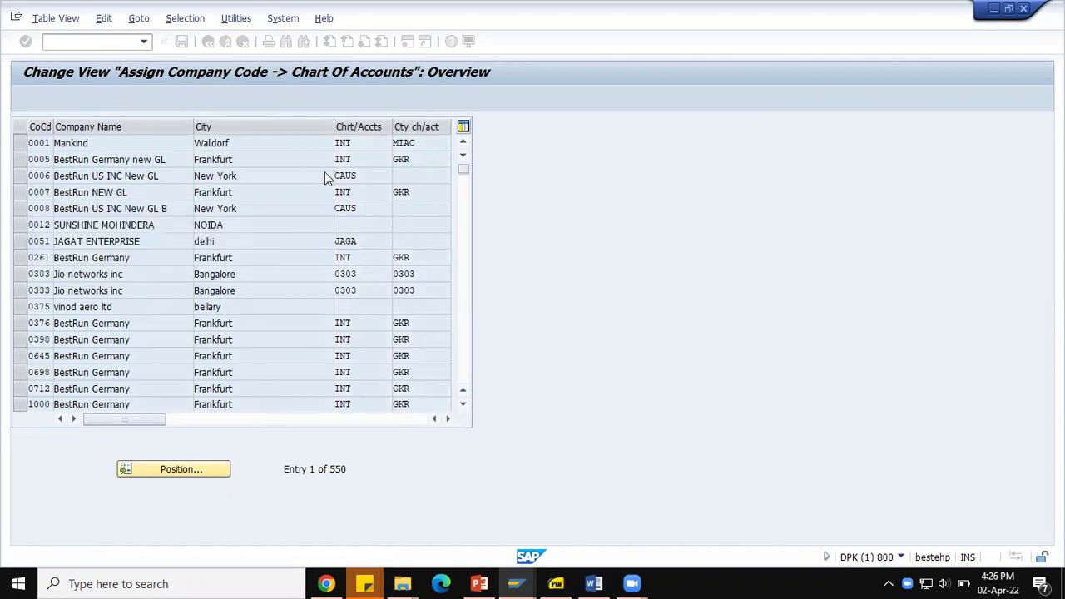
drag(332, 126, 275, 126)
click(320, 142)
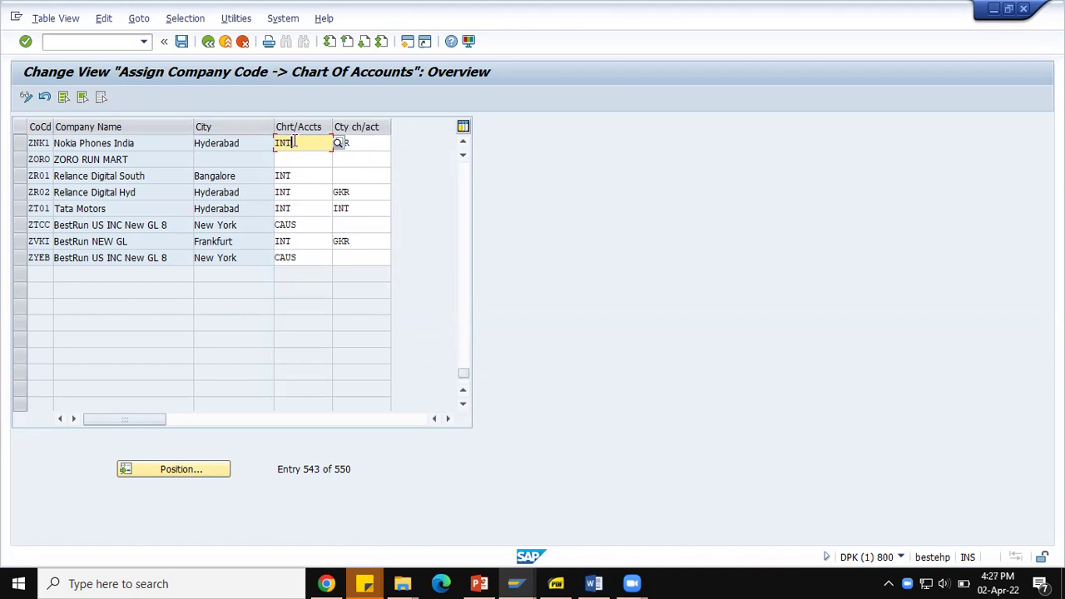
Step: Leave the chart of accounts view, switch to PowerPoint, and read the MM Settings slide for the required transactions
click(207, 41)
click(479, 583)
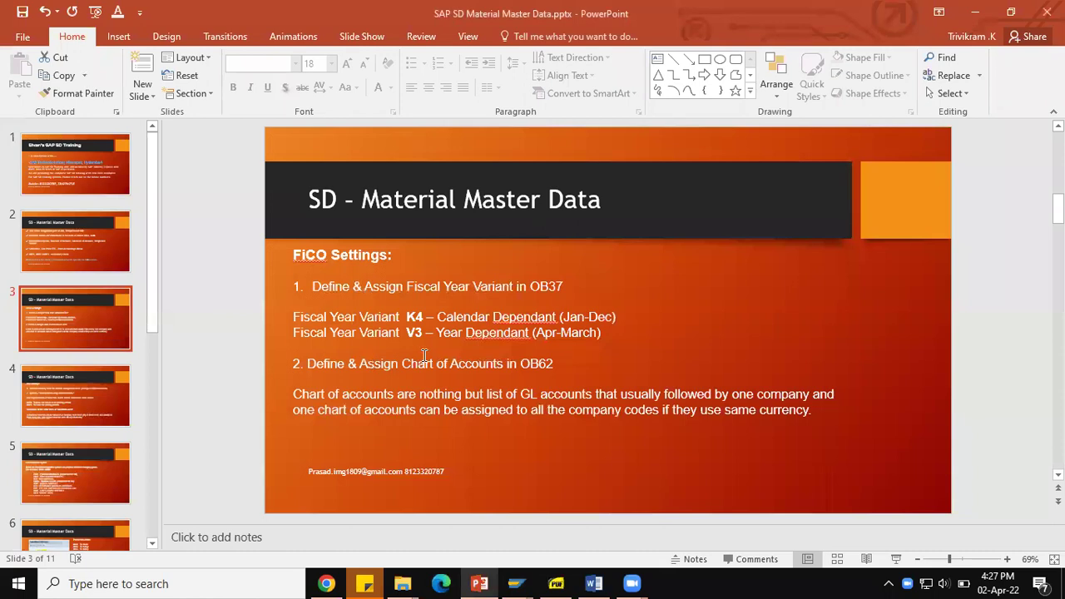
click(70, 393)
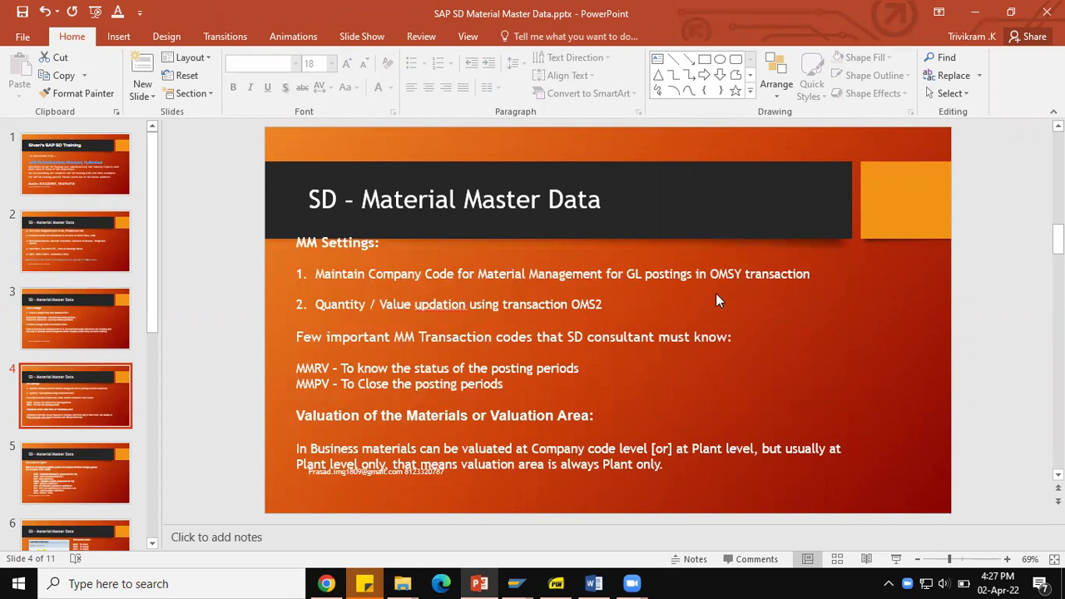
Step: Switch back to SAP, open transaction OMSY, check company code ZNK1's material management periods, and leave the view
key(alt+Tab)
text(omsy)
key(Return)
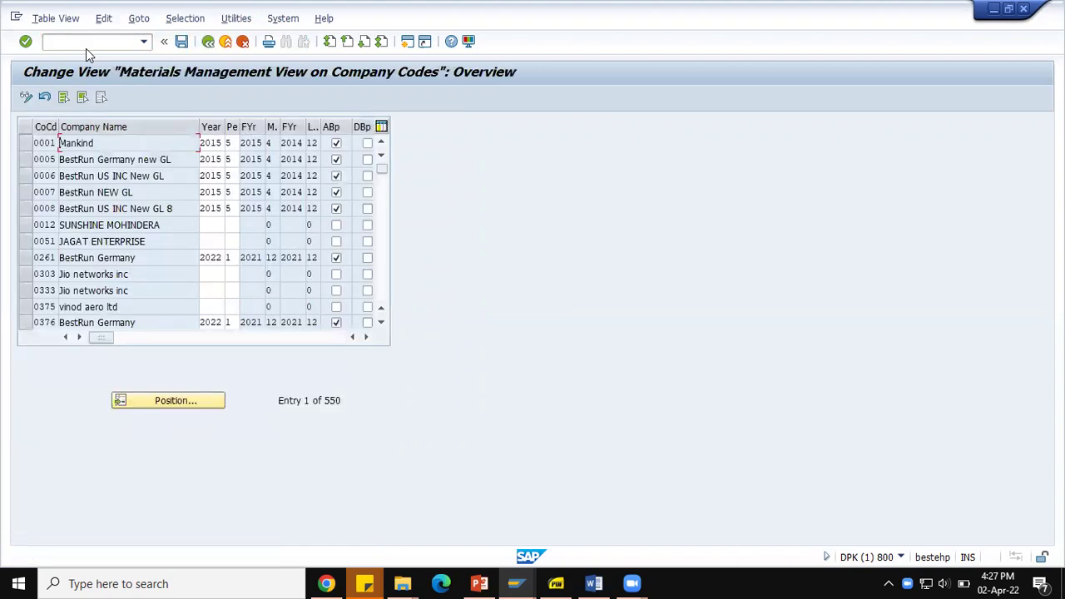
click(163, 402)
click(164, 218)
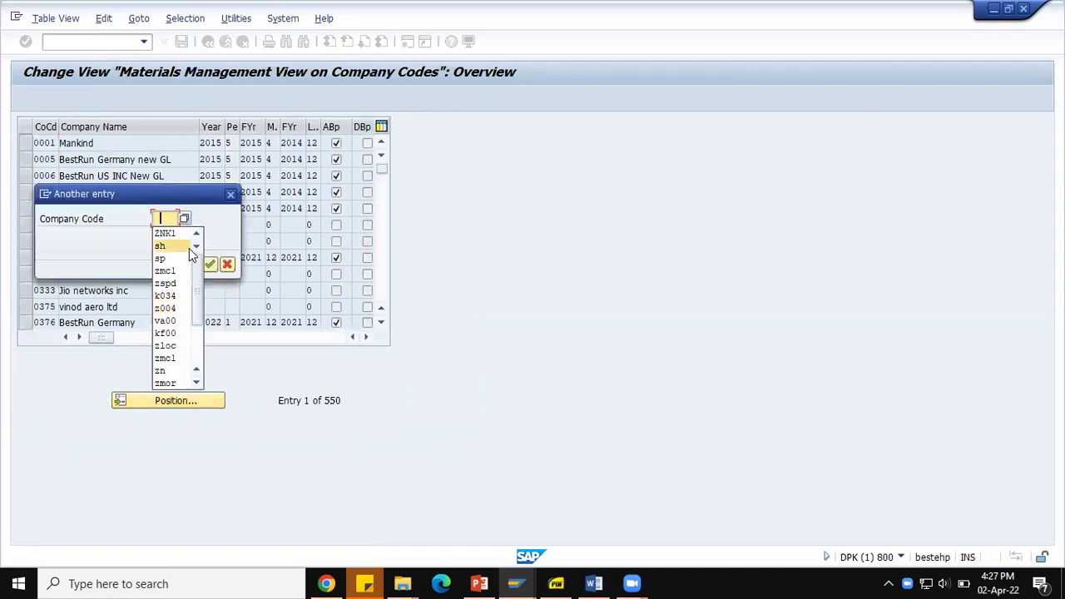
click(171, 234)
key(Return)
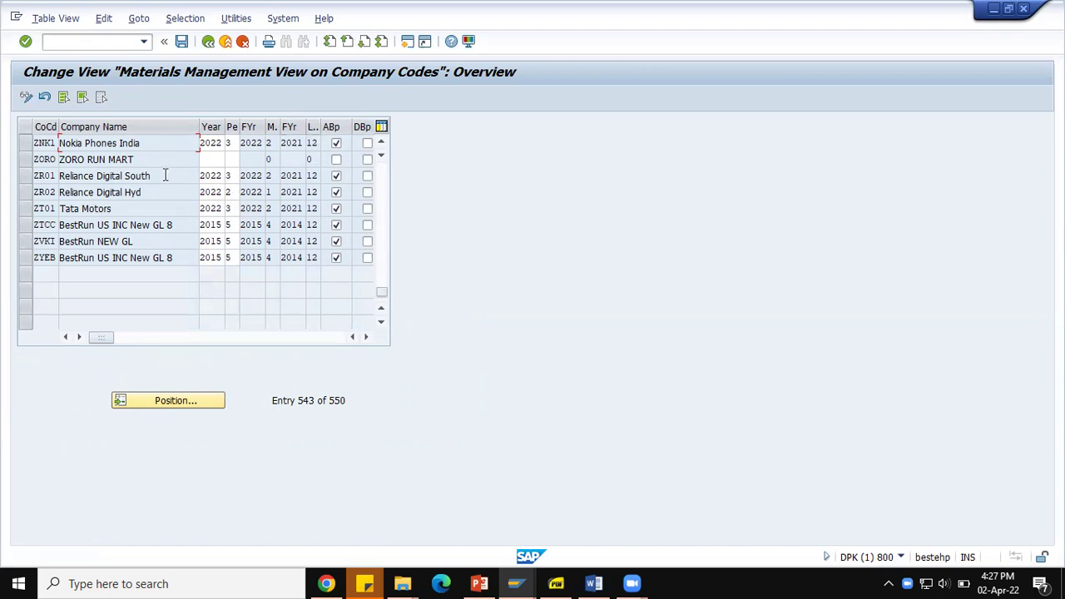
click(209, 41)
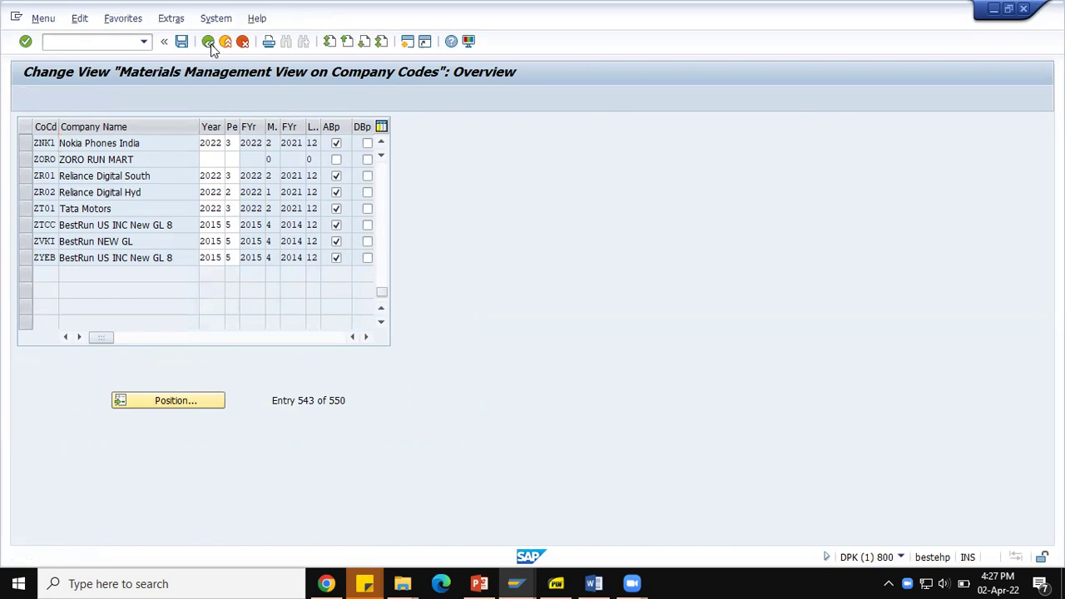
Step: Check the MM Settings slide for the quantity/value updating transaction, return to SAP, and open OMS2
key(alt+Tab)
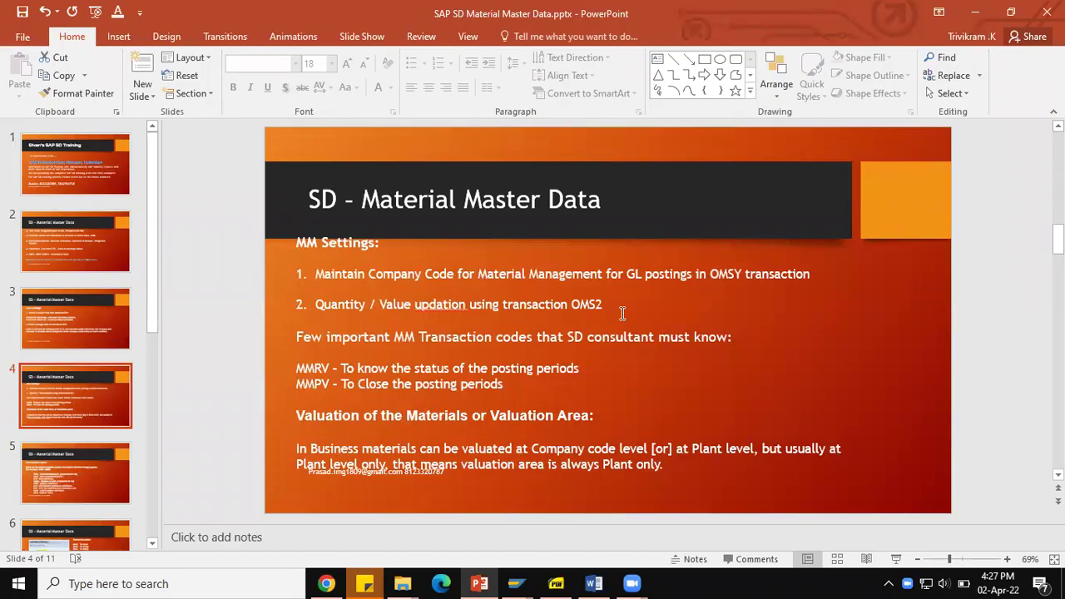
key(alt+Tab)
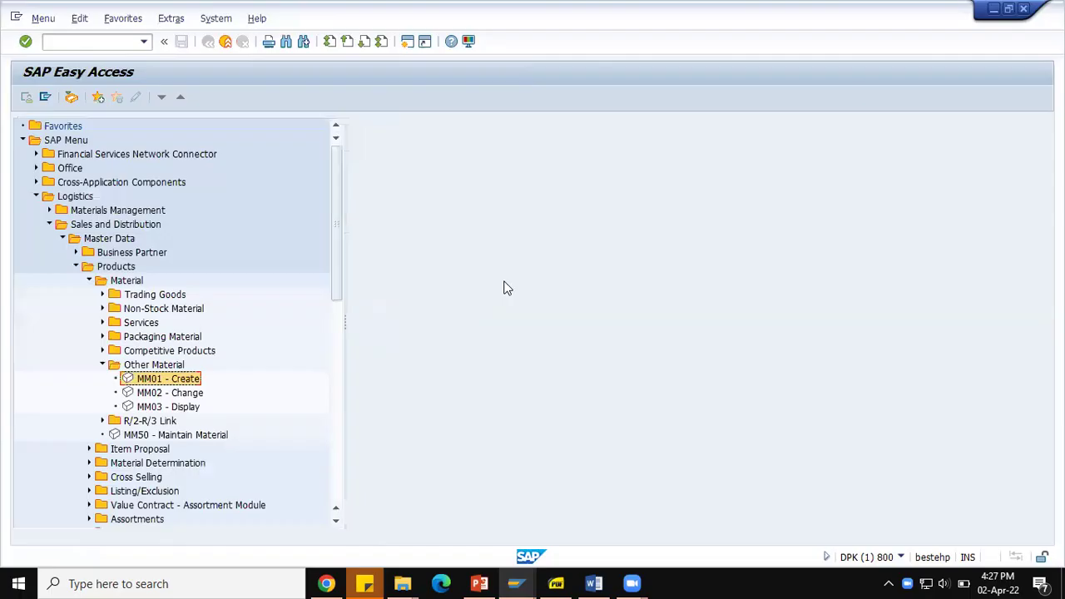
text(oms2)
key(Return)
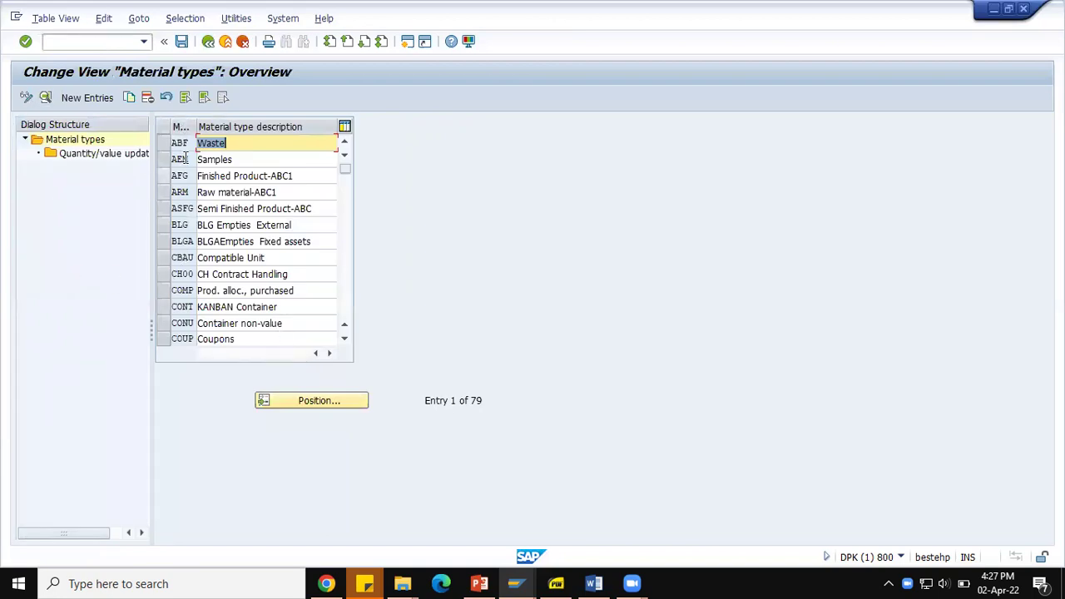
Step: Widen the material type column, position the list on FERT, and open that material type's details
drag(193, 126, 209, 208)
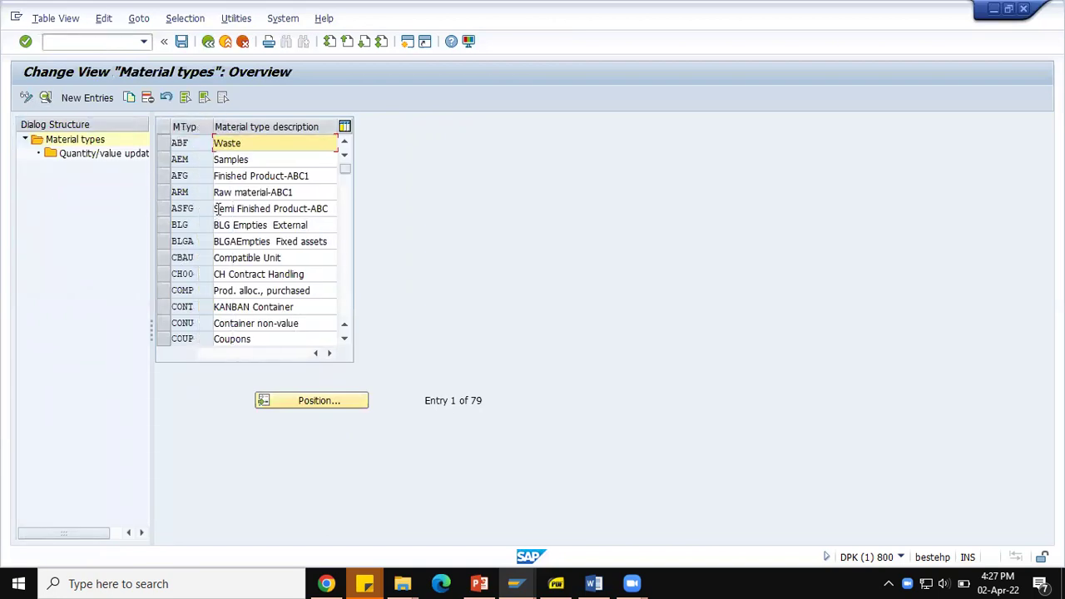
click(308, 406)
text(fert)
key(Return)
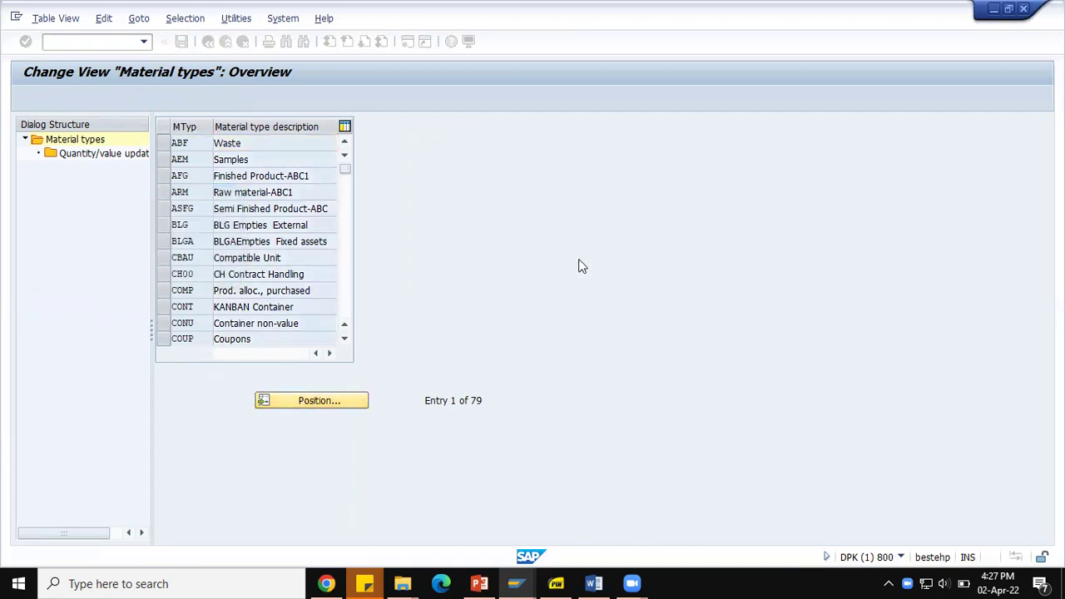
click(162, 142)
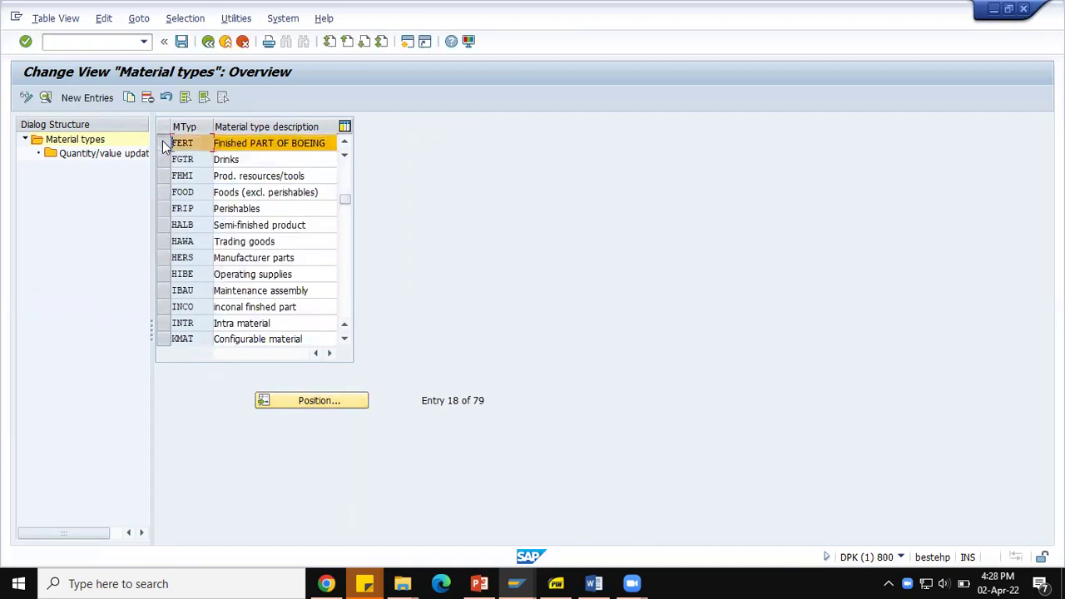
click(48, 96)
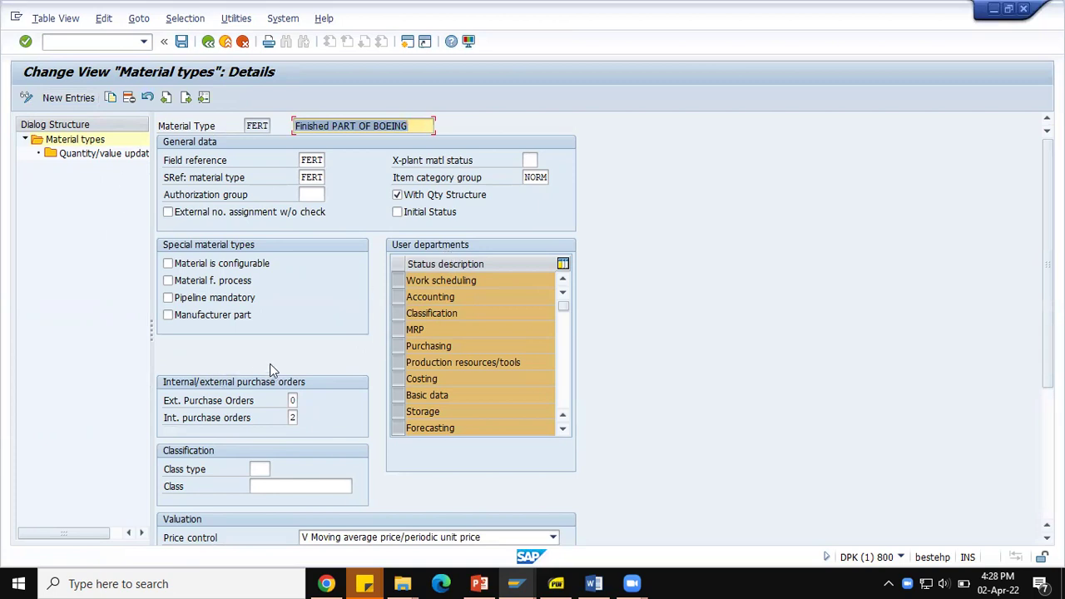
Step: Review the FERT details, open its quantity/value updating settings, and position the list on valuation area ZNK1, material type FERT
scroll(270, 364, down, 4)
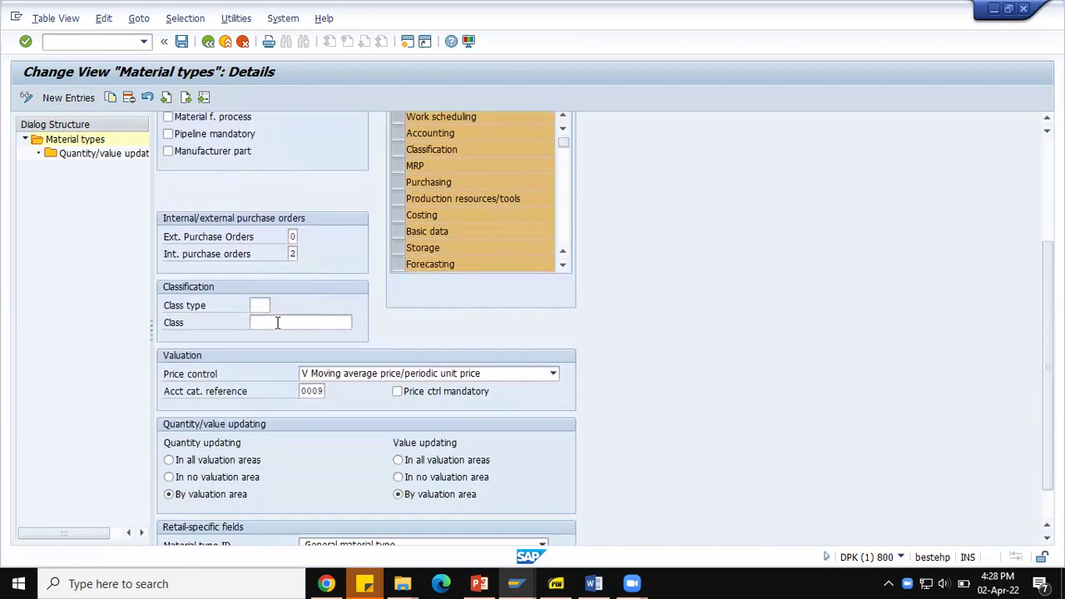
scroll(278, 322, down, 2)
scroll(278, 308, up, 4)
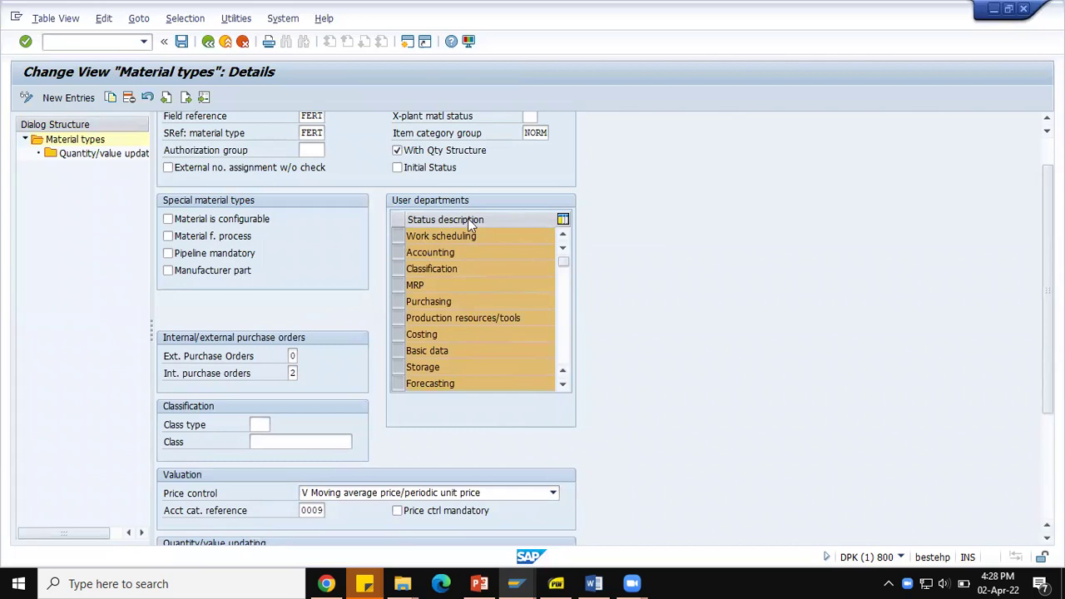
scroll(469, 217, up, 1)
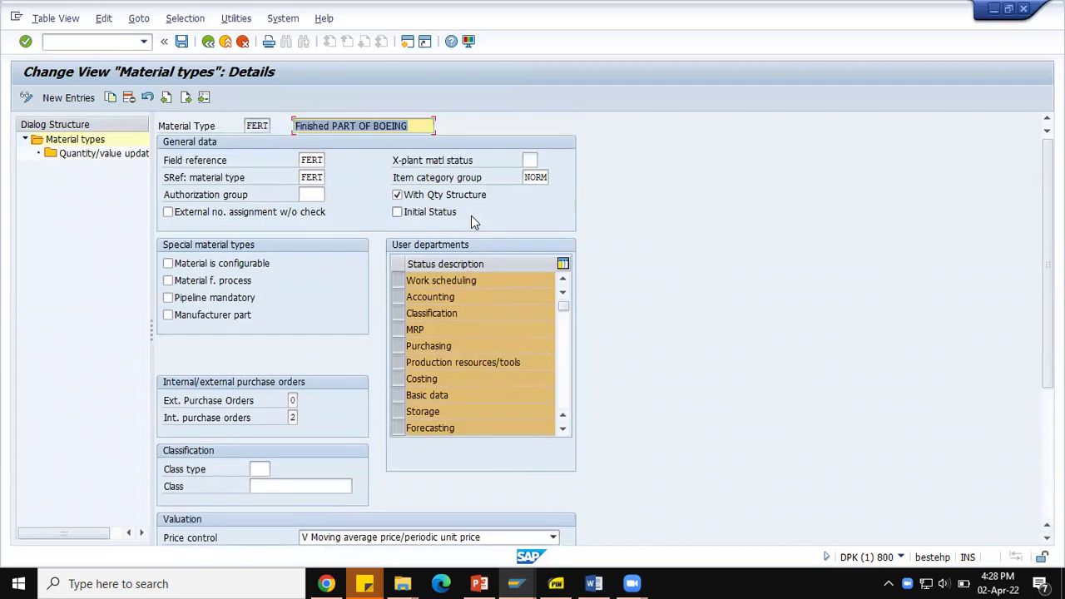
double_click(127, 153)
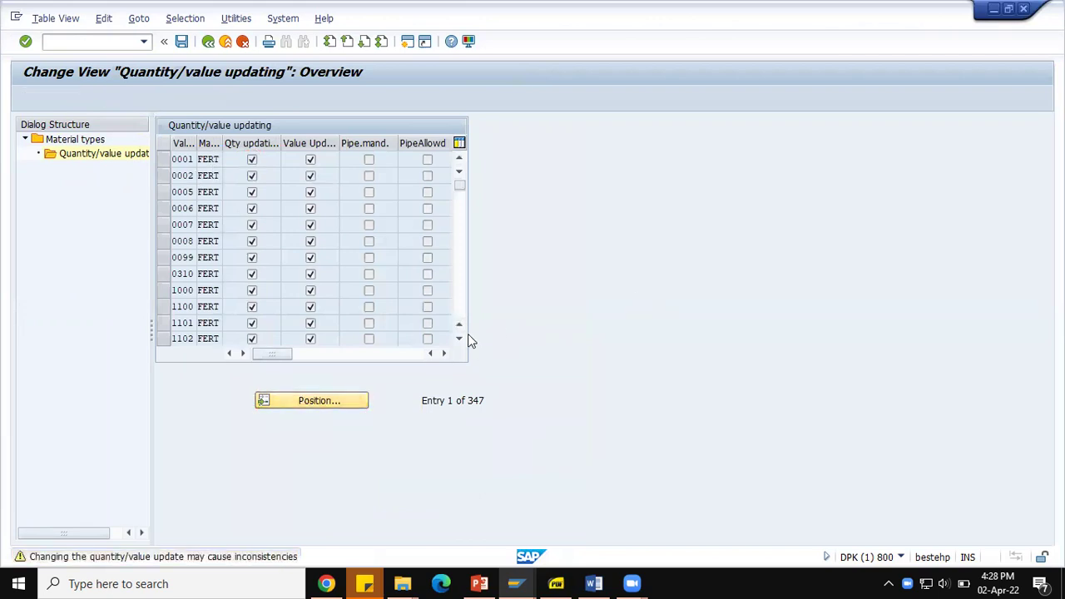
key(ctrl+F9)
text(znk1)
key(Tab)
text(fert)
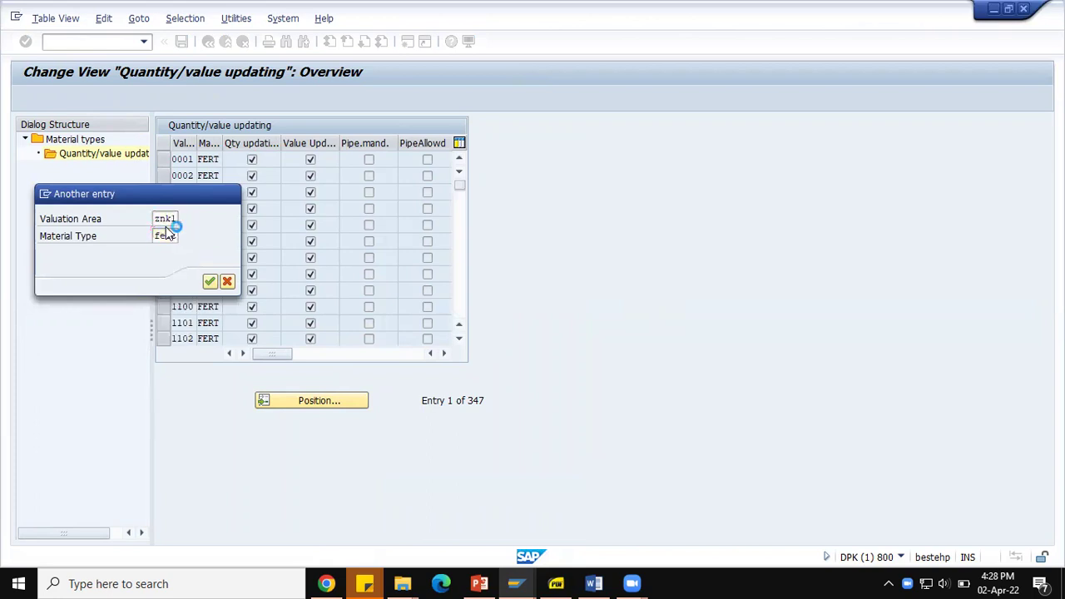
key(Return)
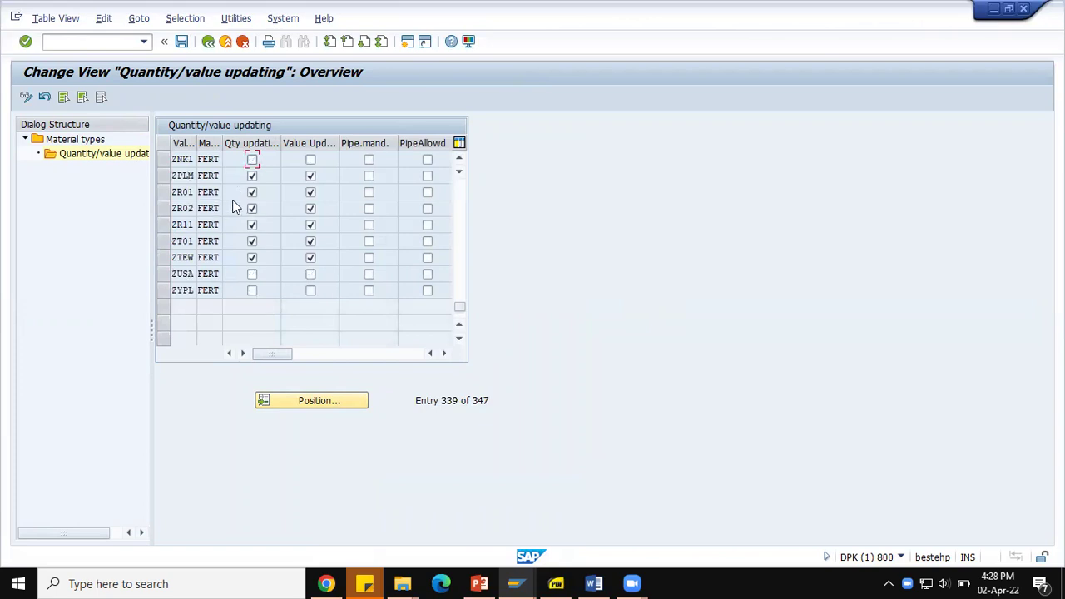
Step: Enable quantity and value updating for valuation area ZNK1 with FERT, and save it to the proposed customizing request
click(311, 159)
click(183, 43)
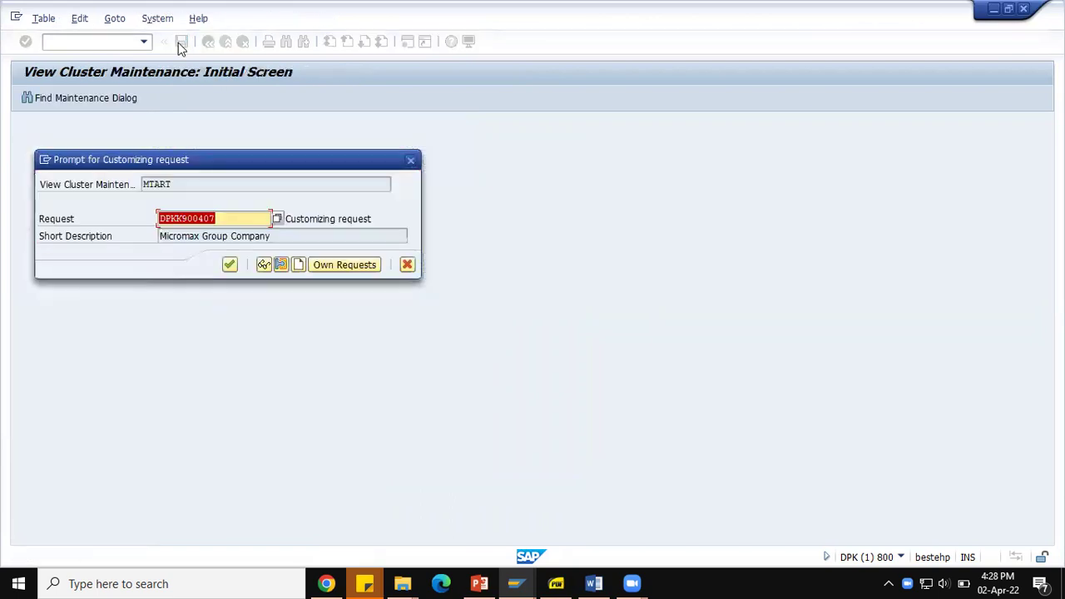
click(229, 267)
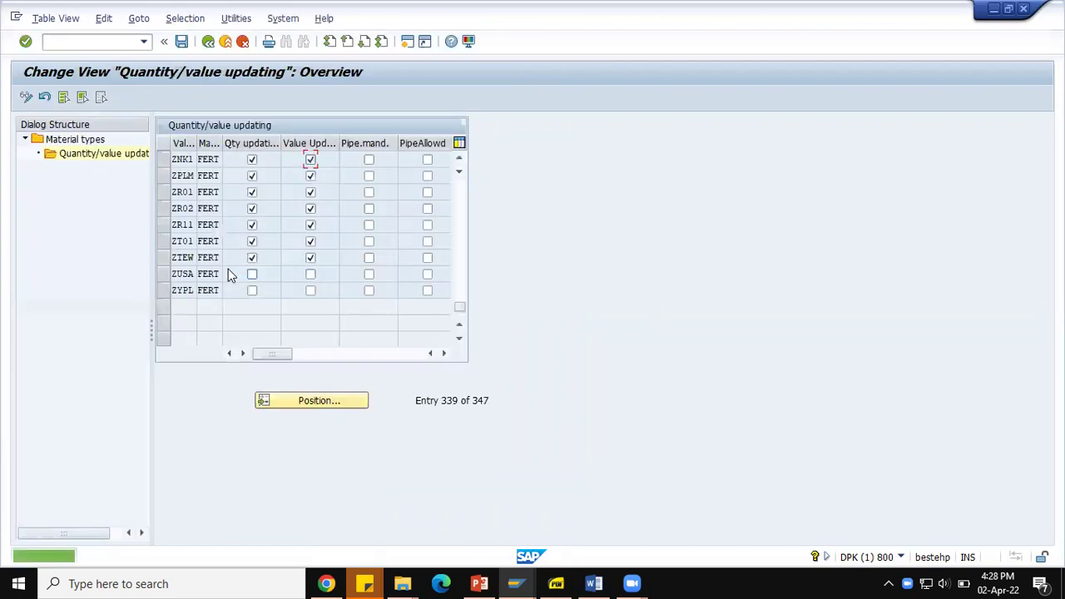
Step: Leave the quantity/value updating settings, check the MM Settings slide for the posting period transaction codes, and return to SAP
click(208, 41)
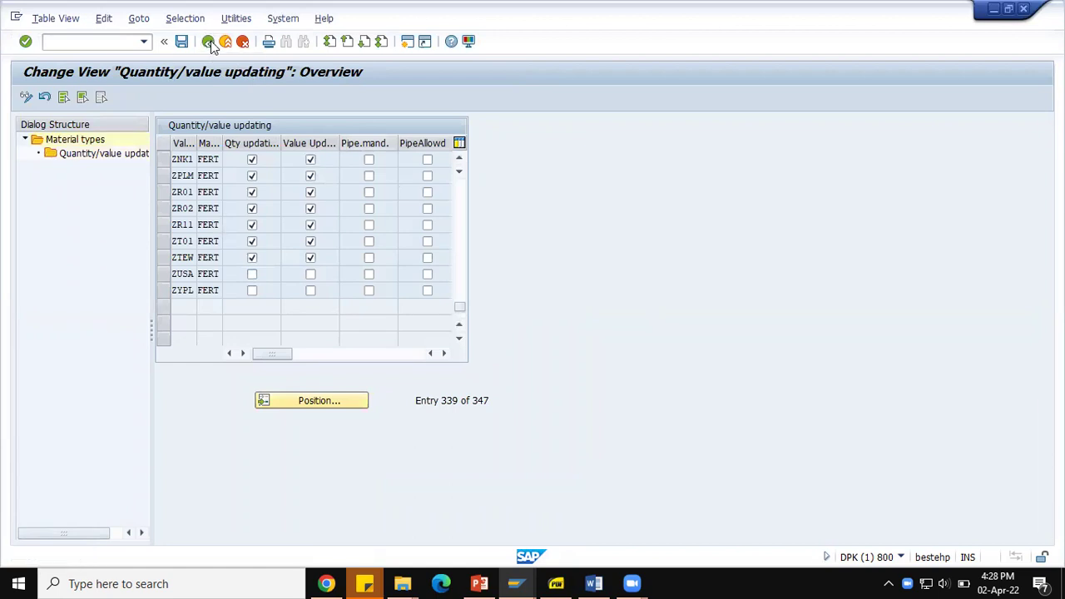
click(208, 42)
click(208, 42)
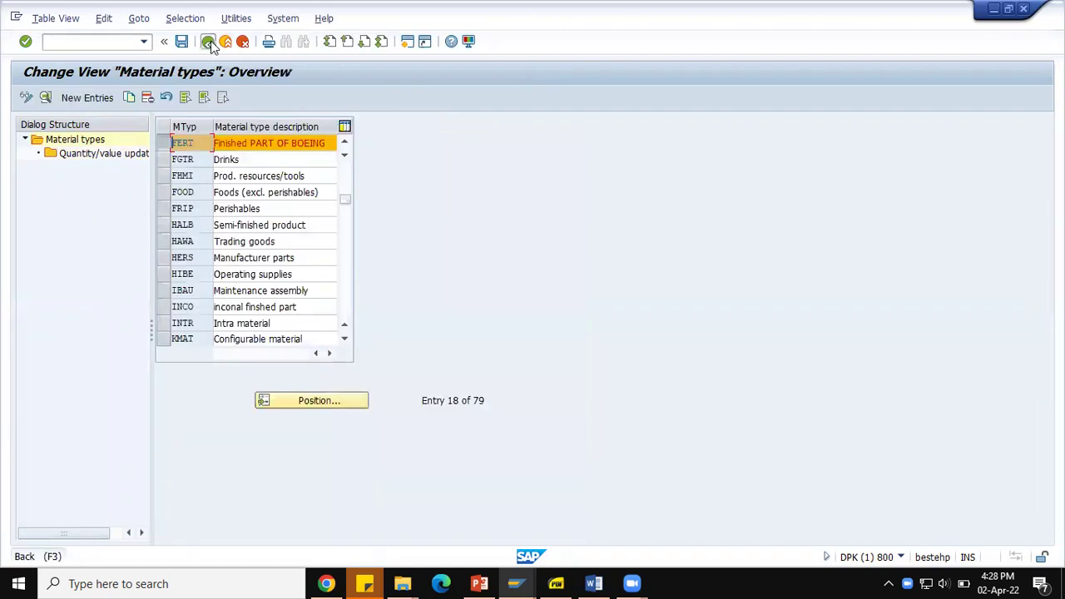
key(alt+Tab)
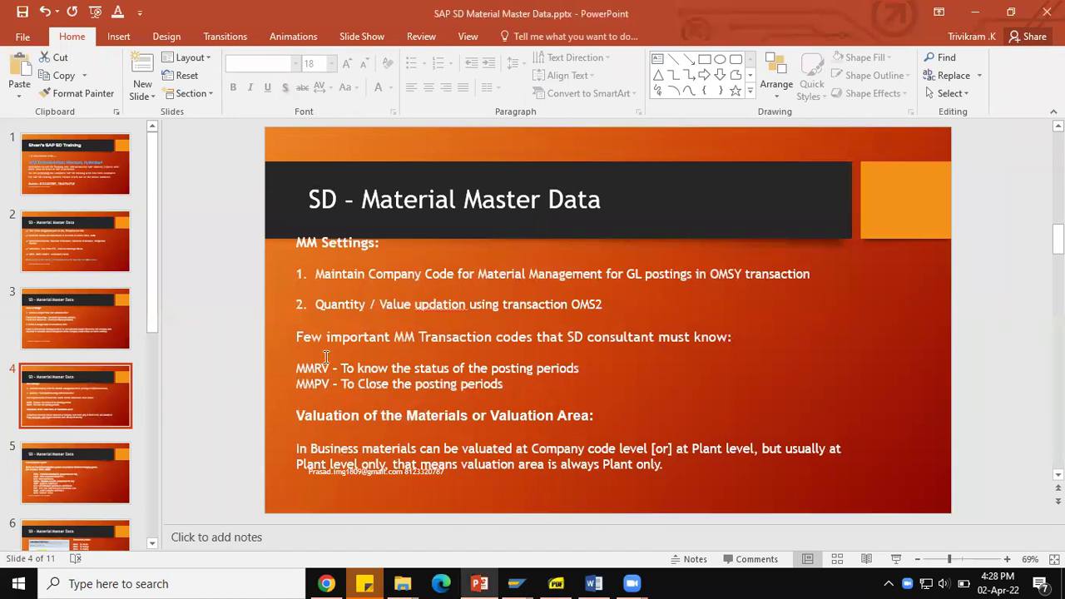
key(alt+Tab)
Step: Open MMRV and display the posting periods of company code 2300
click(83, 40)
text(,)
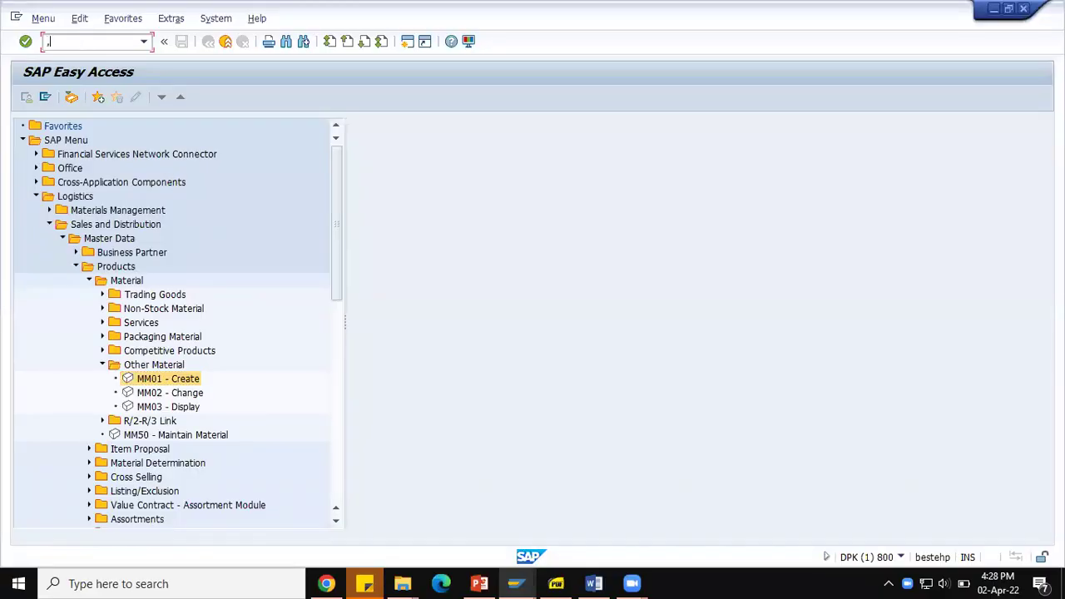
text(mmpv)
key(Return)
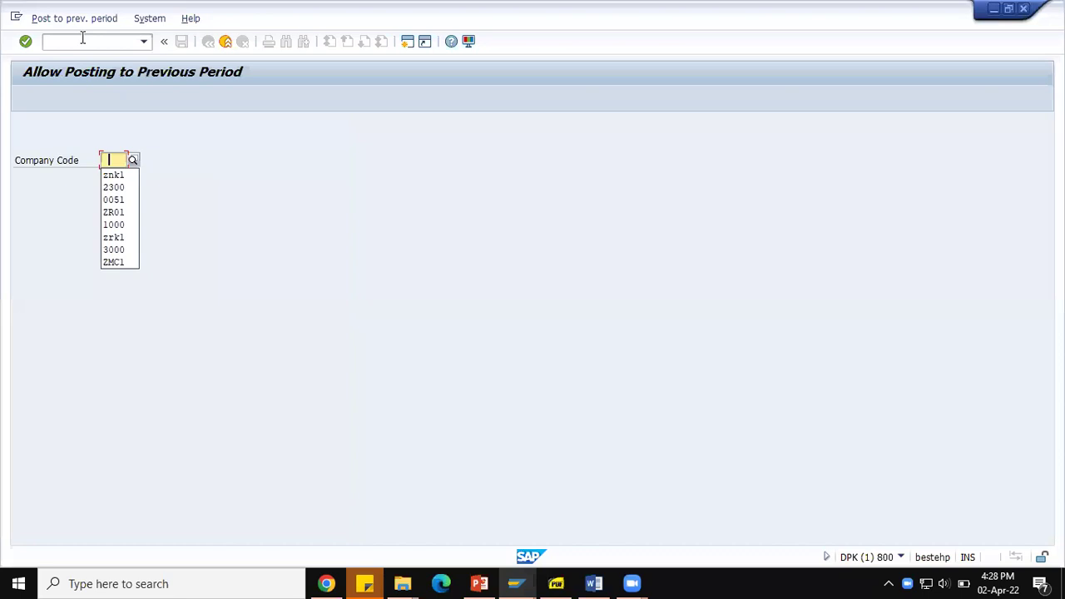
click(134, 188)
key(Return)
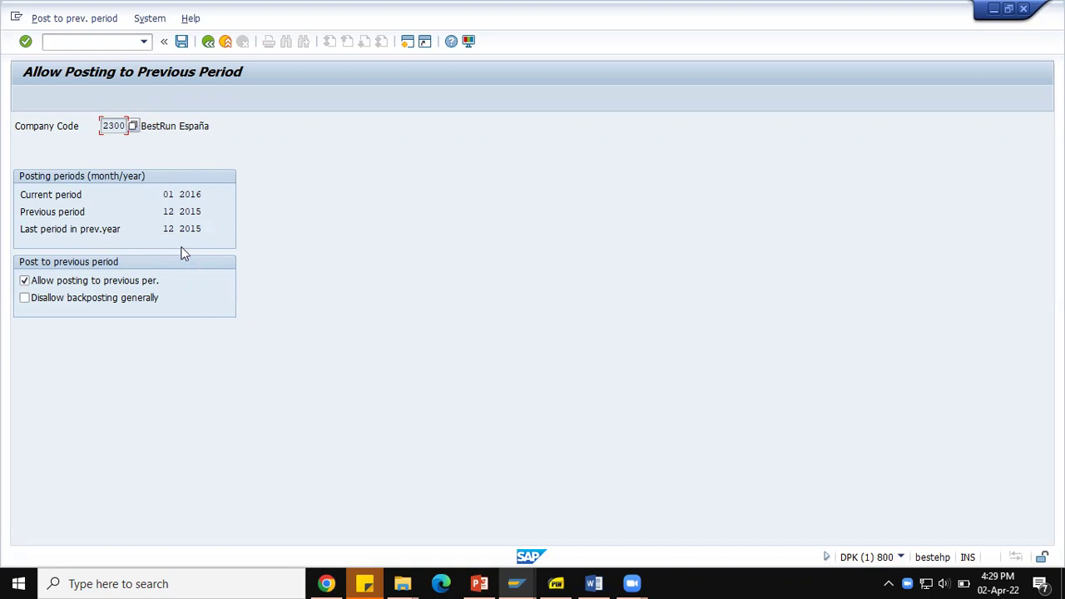
Step: Go back to the company code selection and display the posting periods of company code ZNK1
click(208, 42)
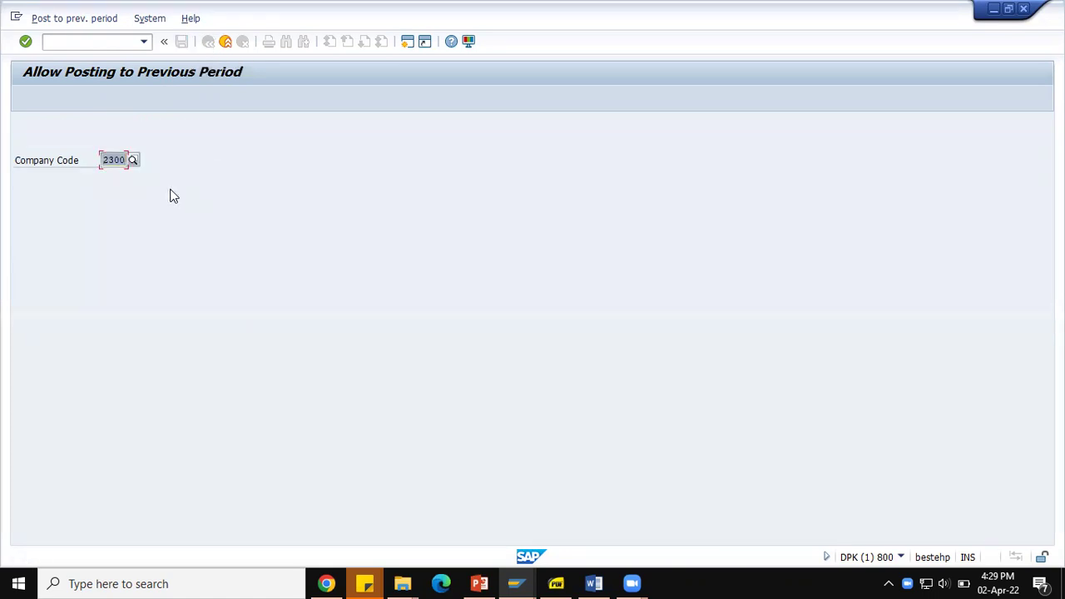
key(BackSpace)
text(znk1)
key(Return)
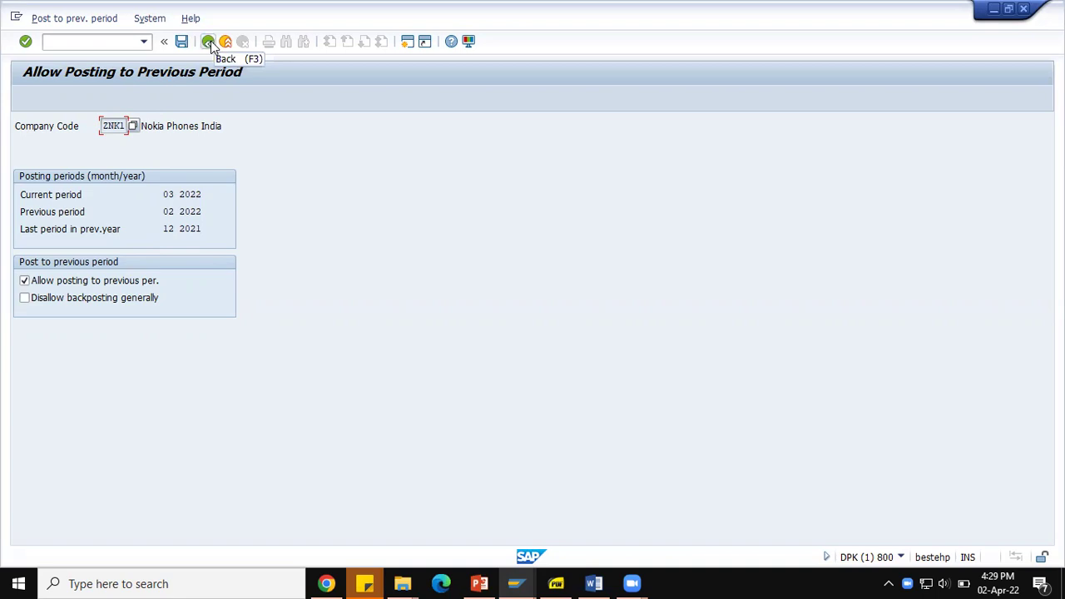
Step: Check the slide for the period closing transaction, open MMPV in SAP, and enter 2300 as the starting company code
key(alt+Tab)
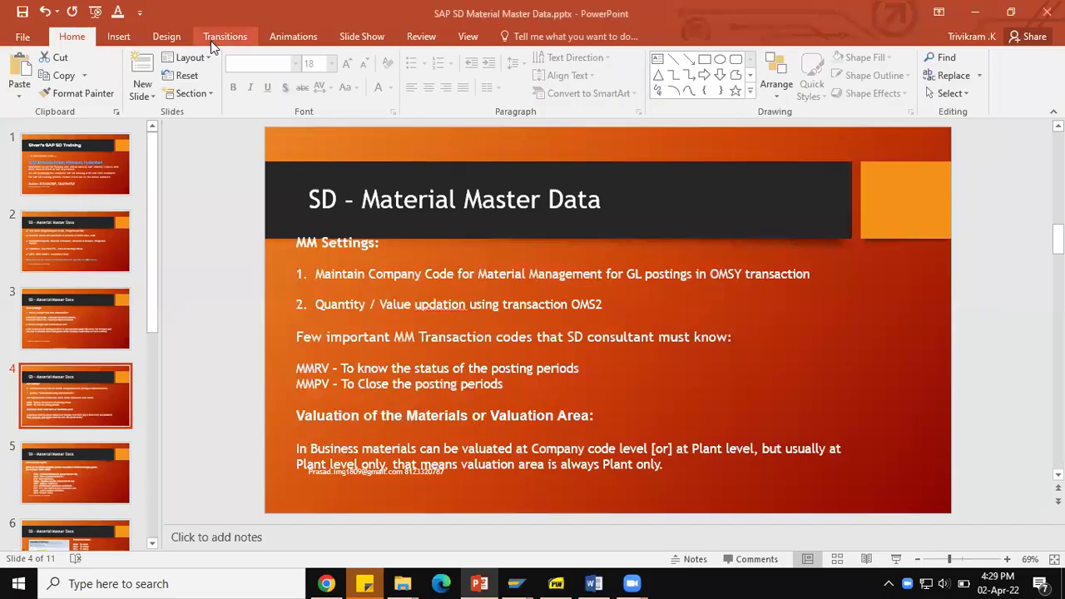
key(alt+Tab)
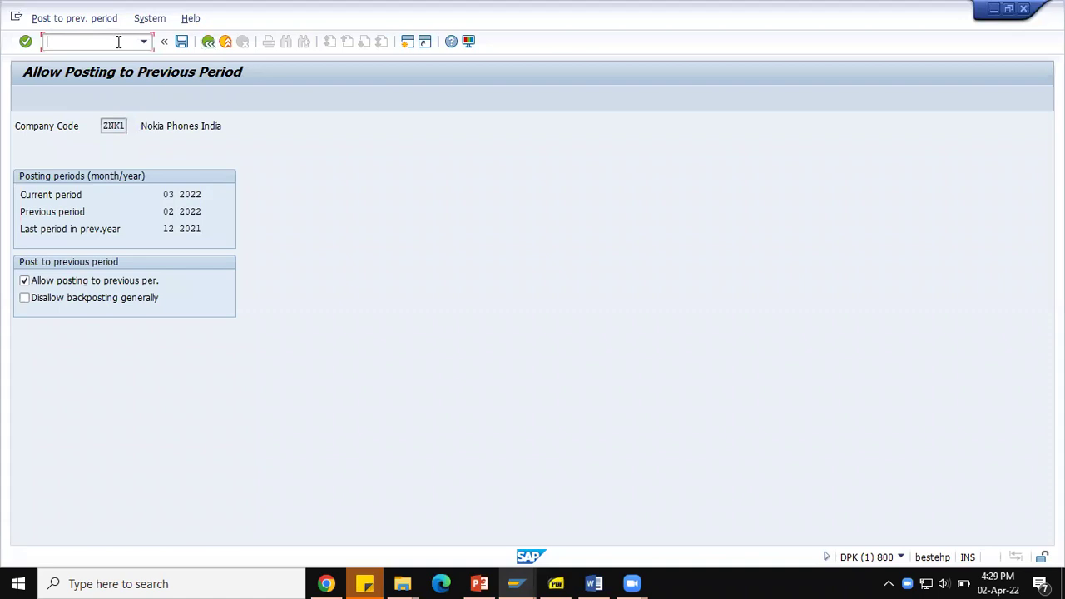
text(/nmmpv)
key(Return)
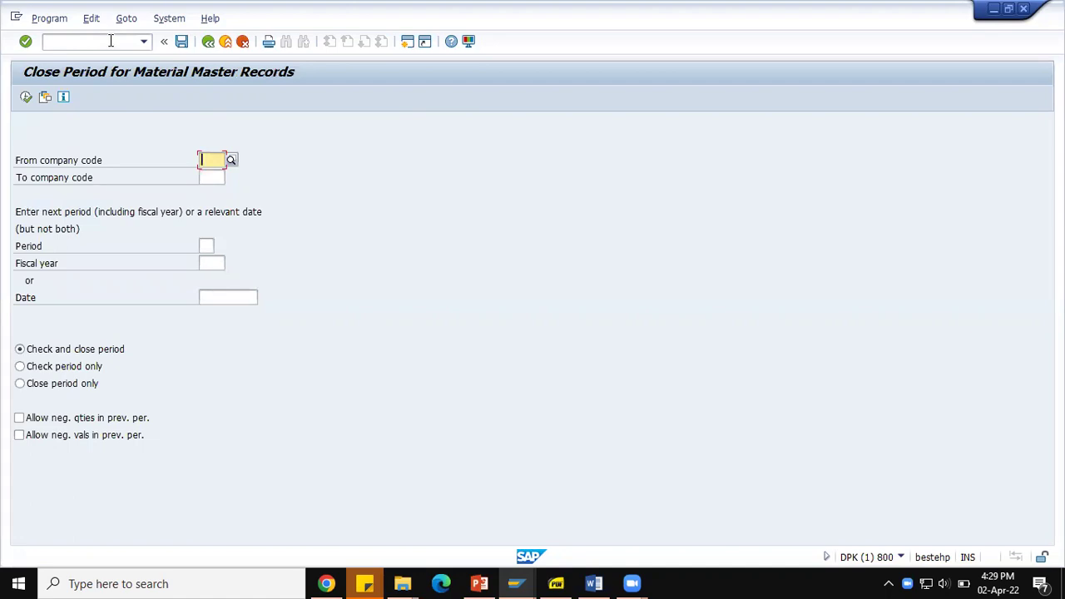
text(2300)
key(Tab)
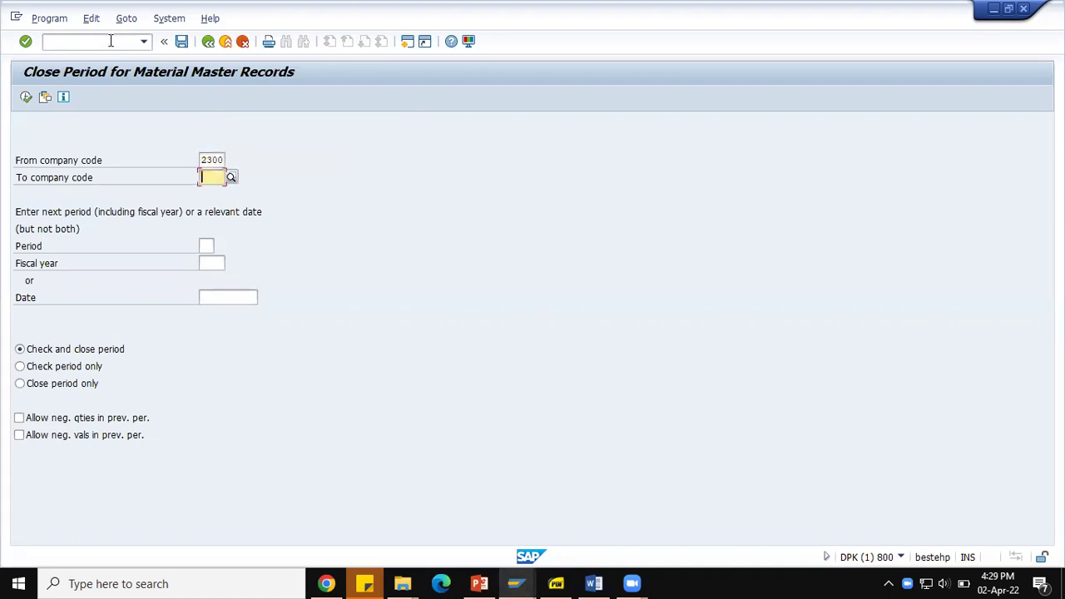
Step: Open MMRV in a second session and display the posting periods of company code 2300
click(60, 46)
text(/nmmrv)
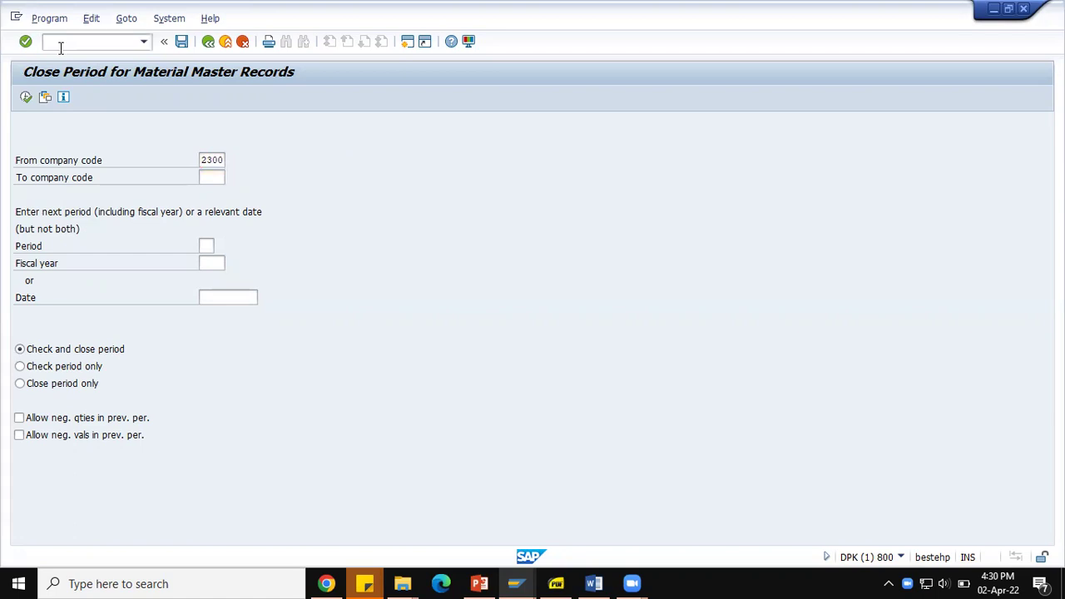
text(2)
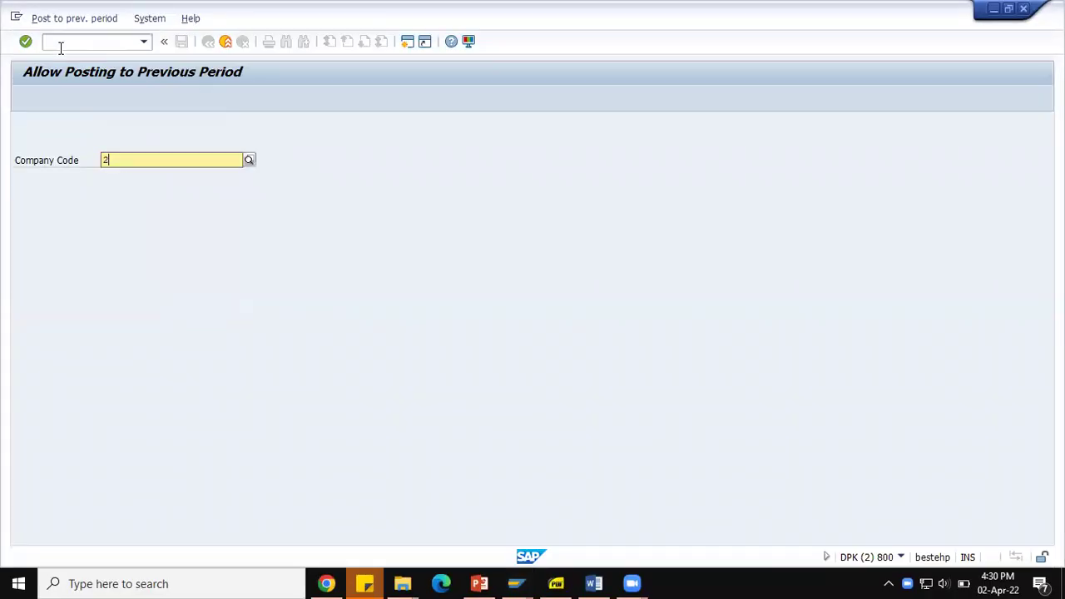
text(300)
key(Return)
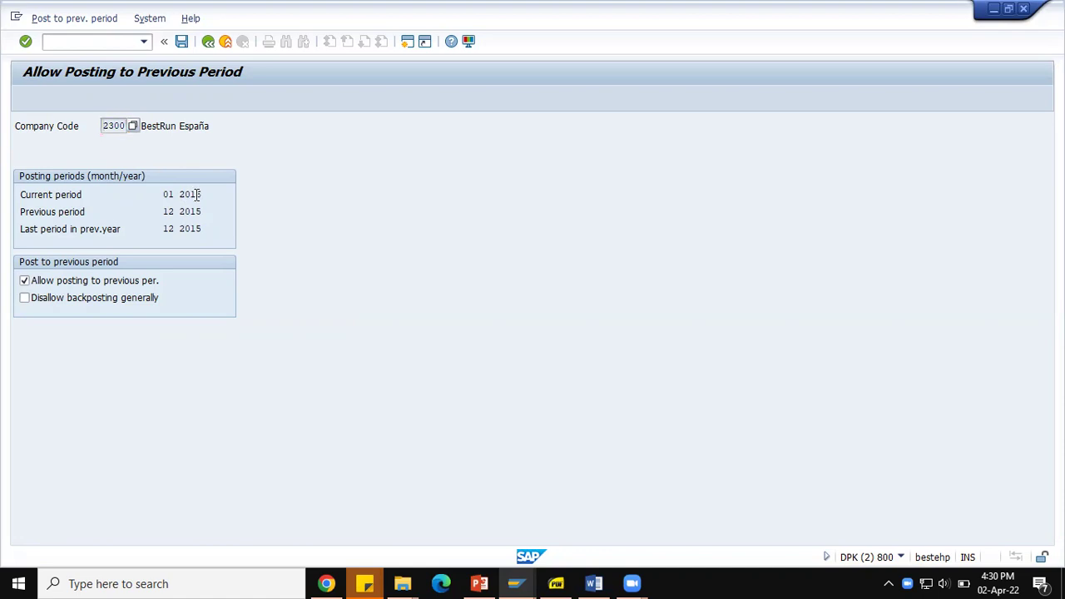
Step: Complete the MMPV selection with end company code 2300, period 02 and fiscal year 2016, and run the check and close
key(alt+Tab)
text(2300)
key(Tab)
text(02)
key(Tab)
text(20)
text(6)
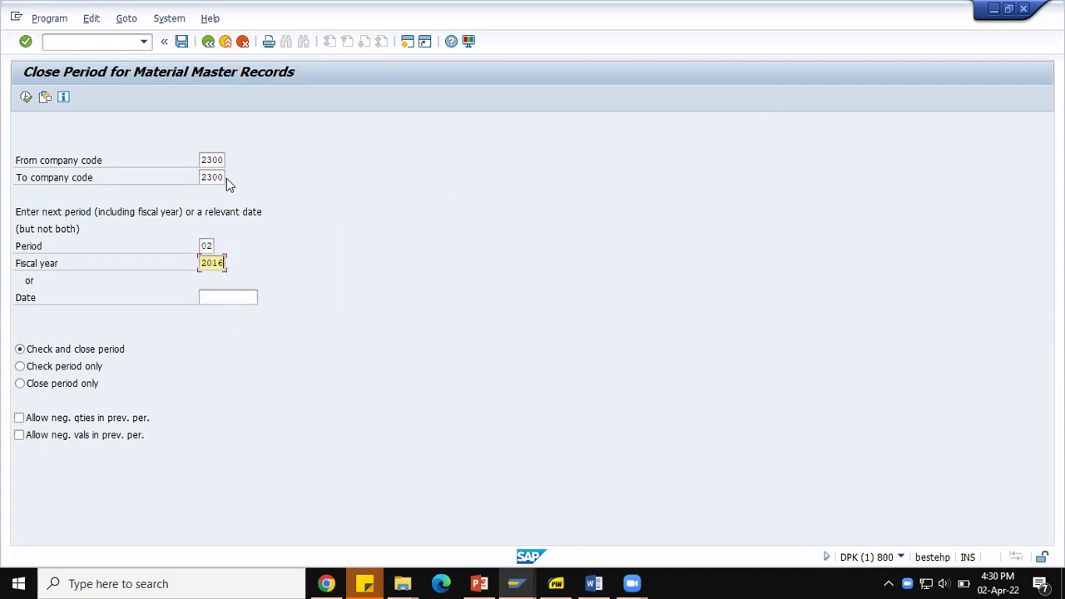
click(25, 97)
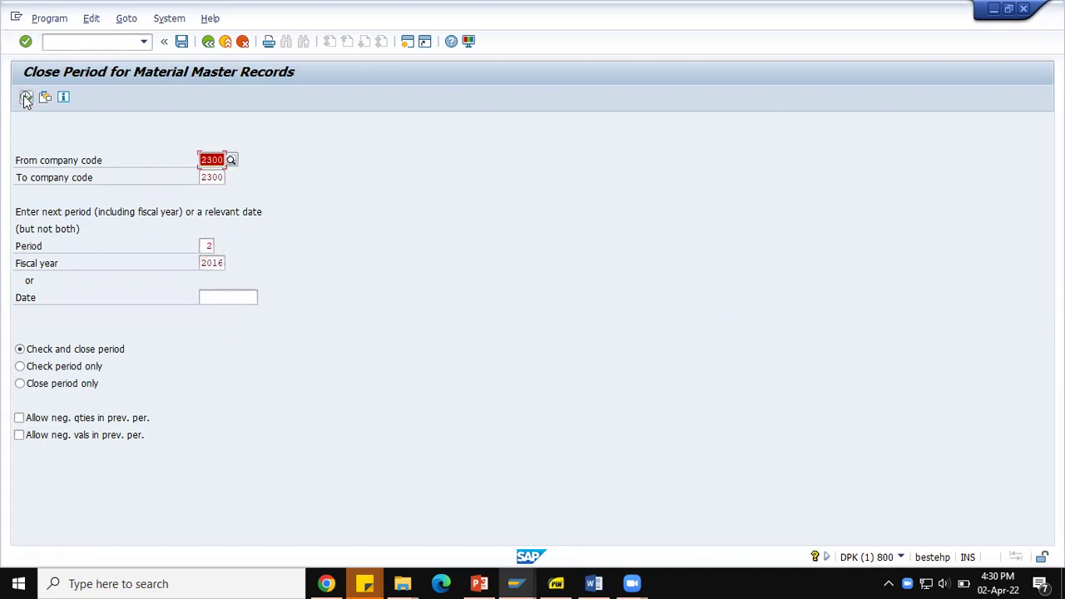
click(26, 98)
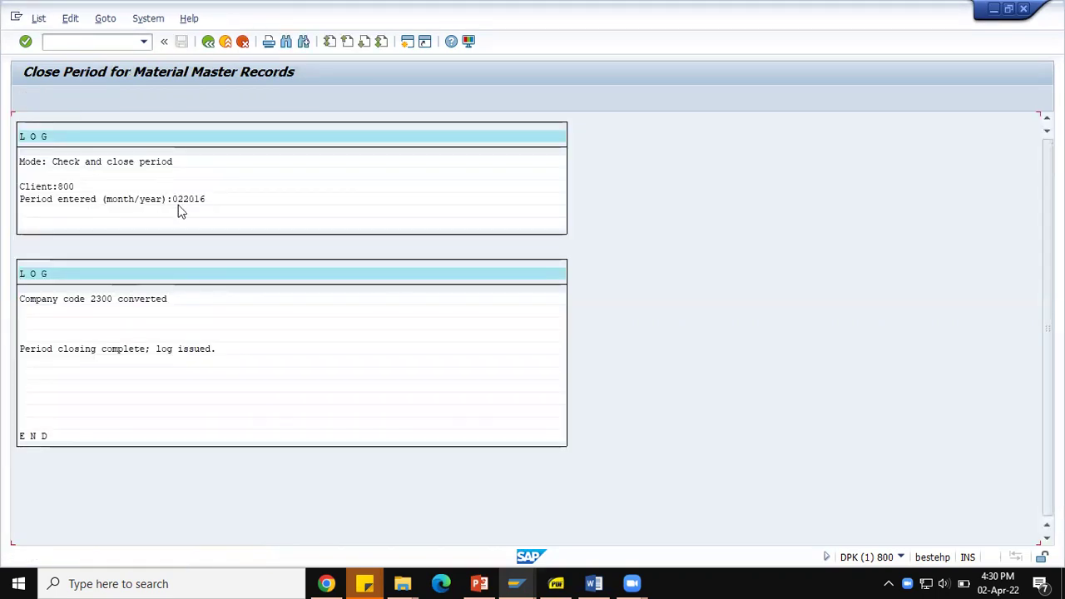
Step: Reload company code 2300 in the MMRV session and examine its current posting period
key(alt+Tab)
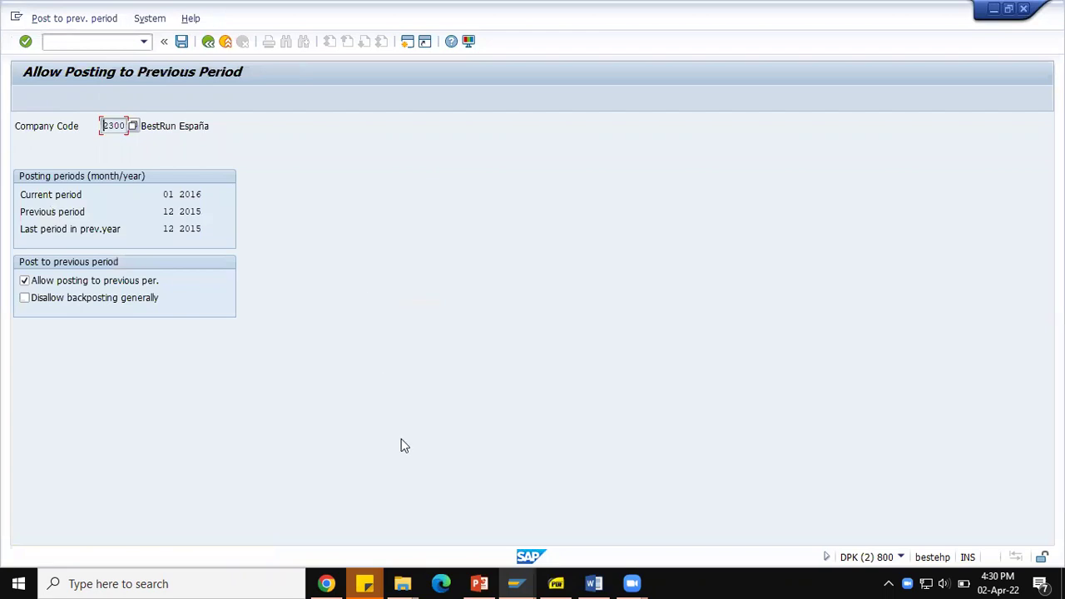
click(208, 41)
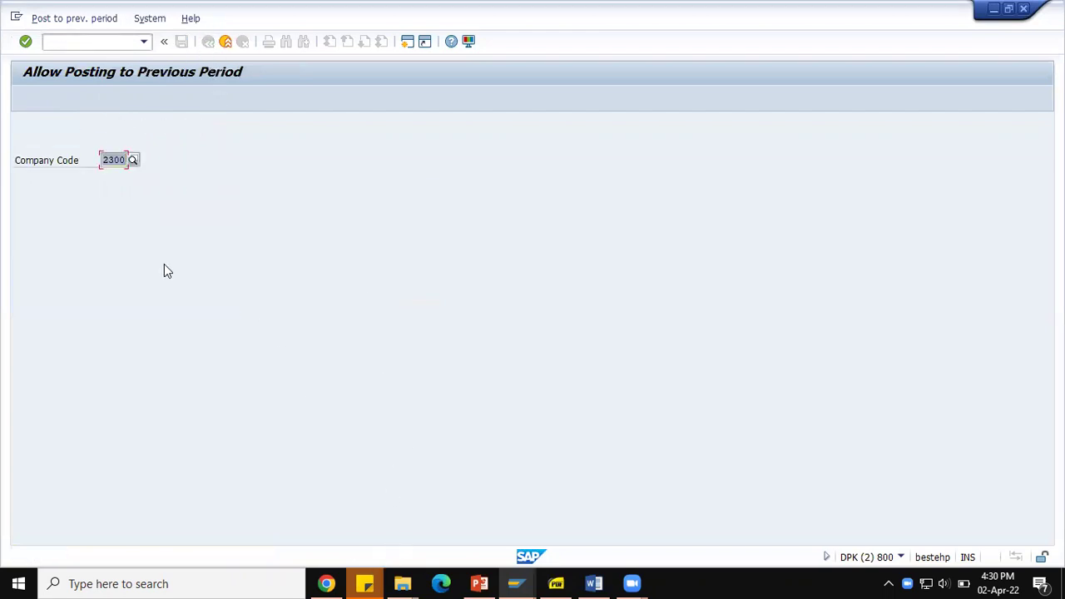
key(Return)
drag(164, 194, 206, 191)
click(204, 193)
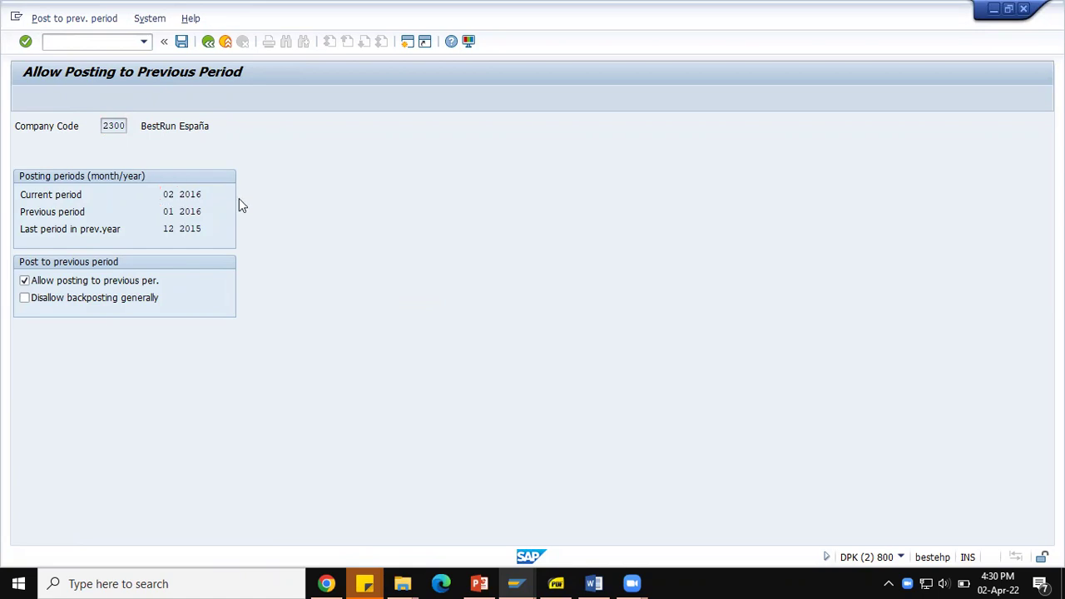
Step: Return to the period closing selection, set the period to 03, and run the check and close for company code 2300
key(alt+Tab)
click(208, 42)
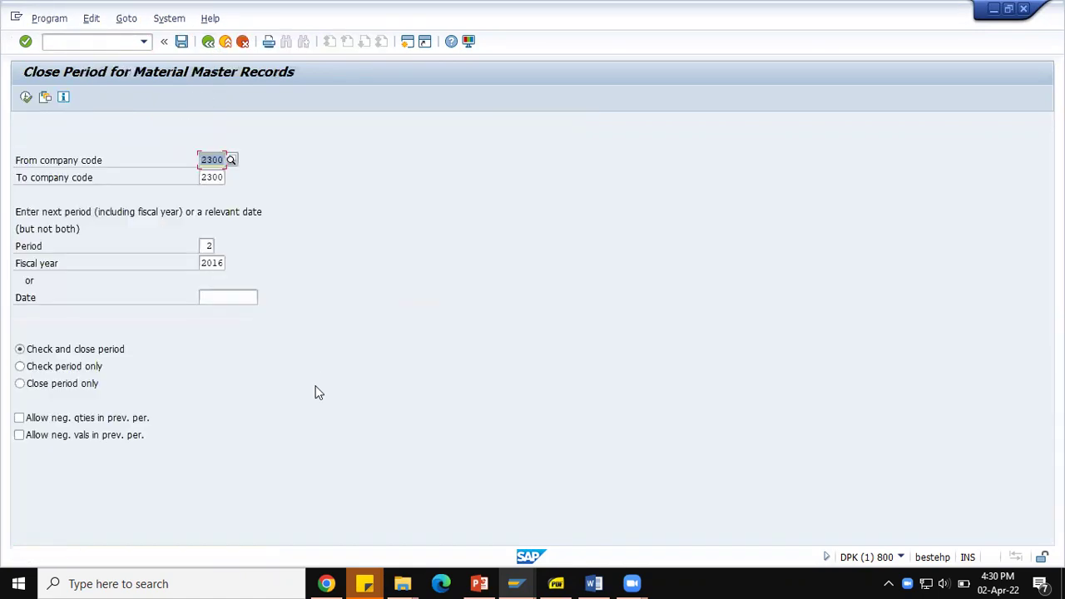
click(214, 245)
text(03)
key(Return)
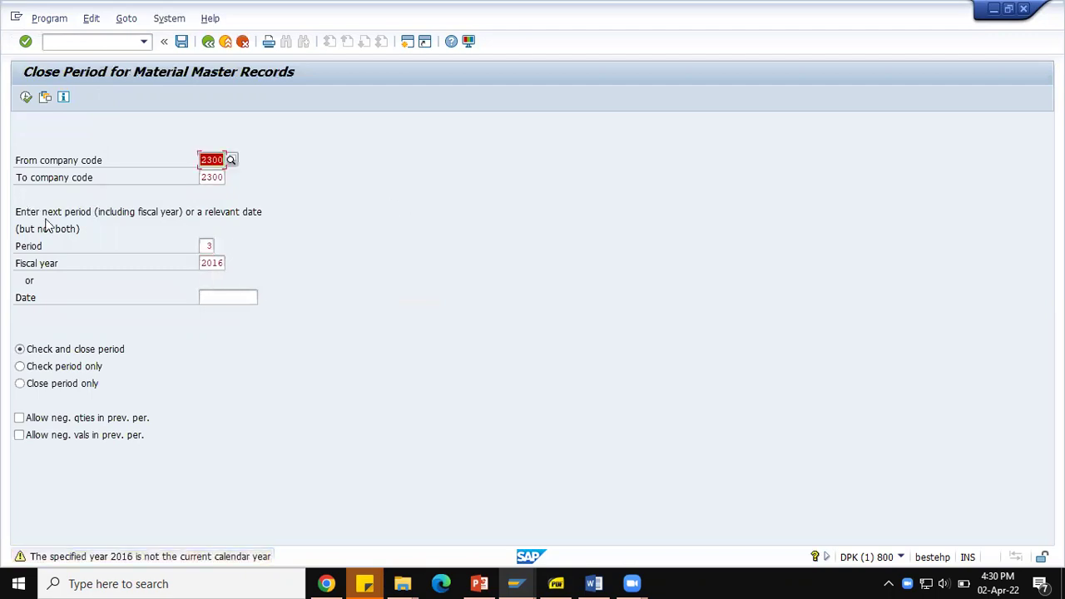
click(25, 98)
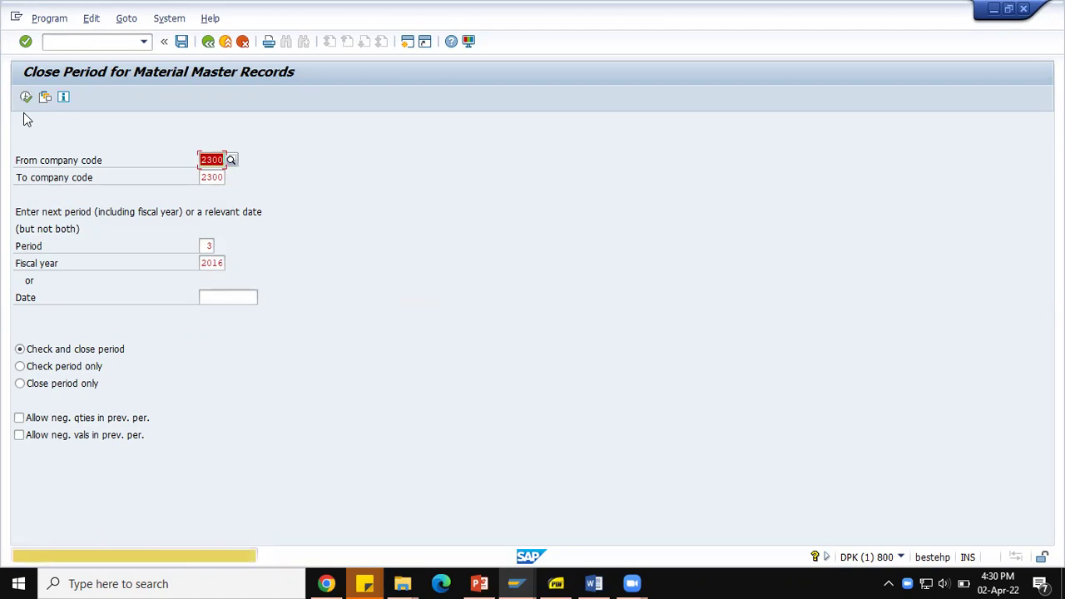
Step: Recheck the posting periods of company code 2300 in MMRV after the second closing run, and switch to the PowerPoint slides
key(alt+Tab)
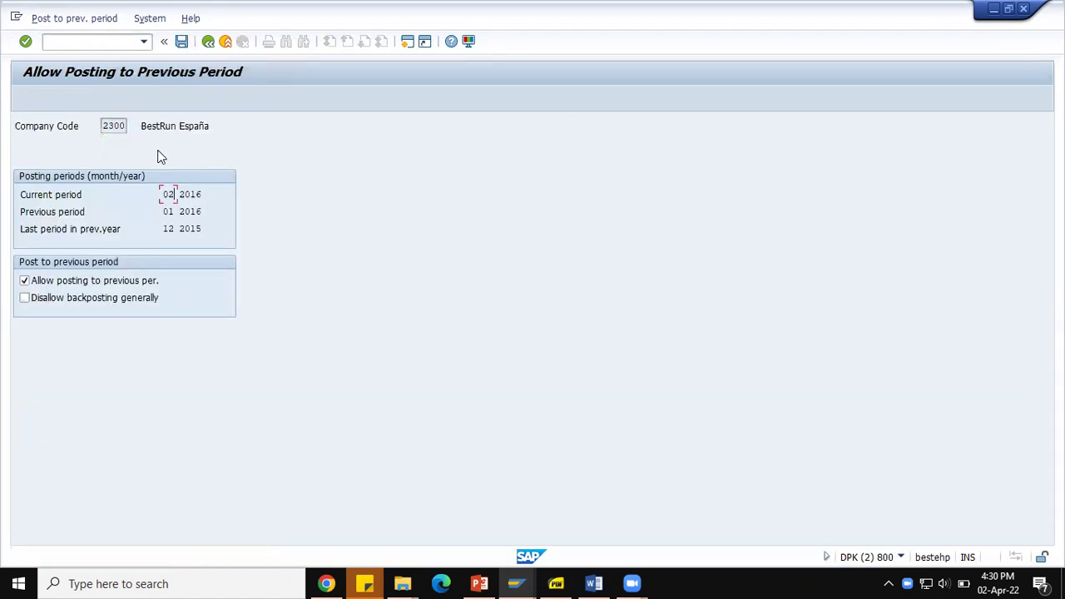
click(208, 41)
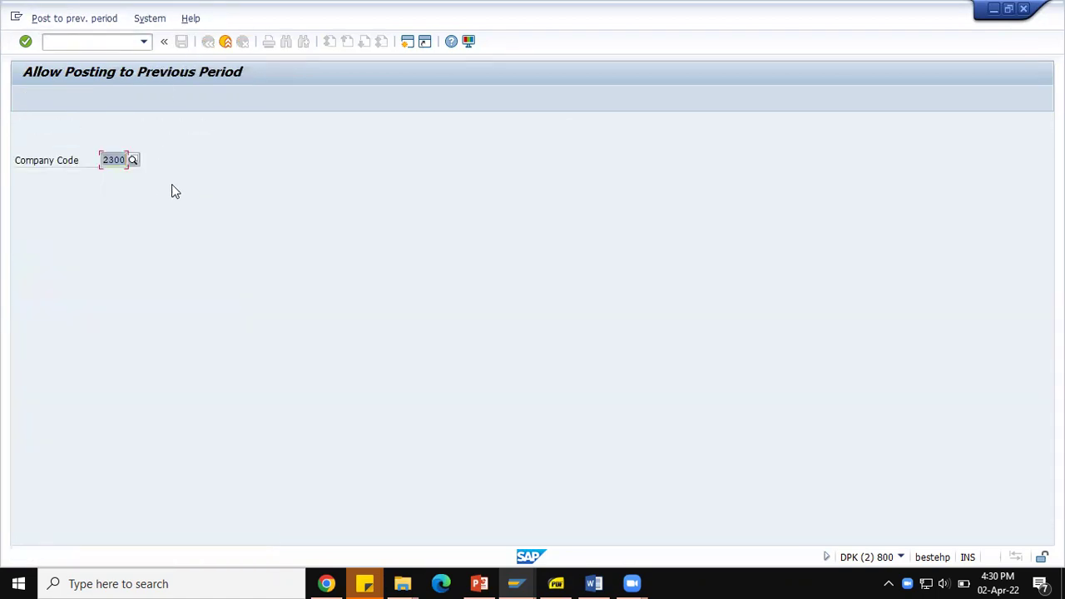
key(Return)
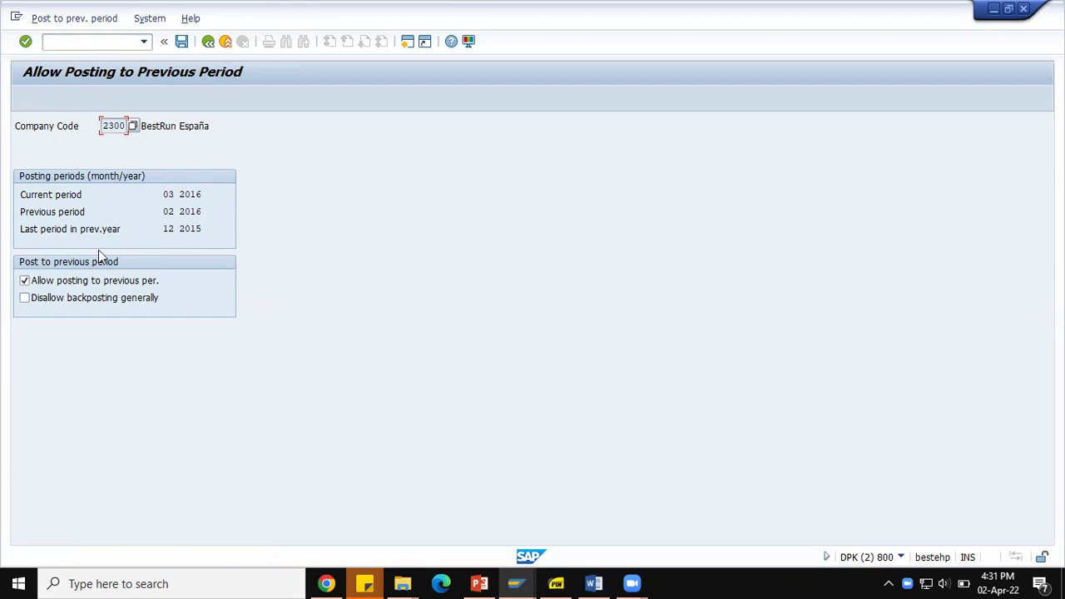
click(479, 583)
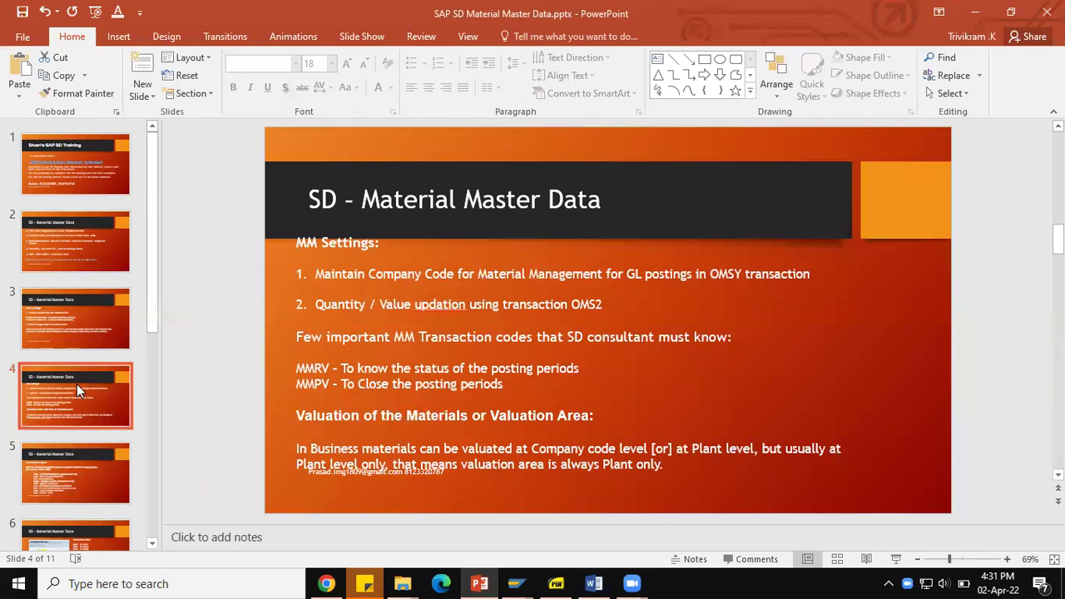